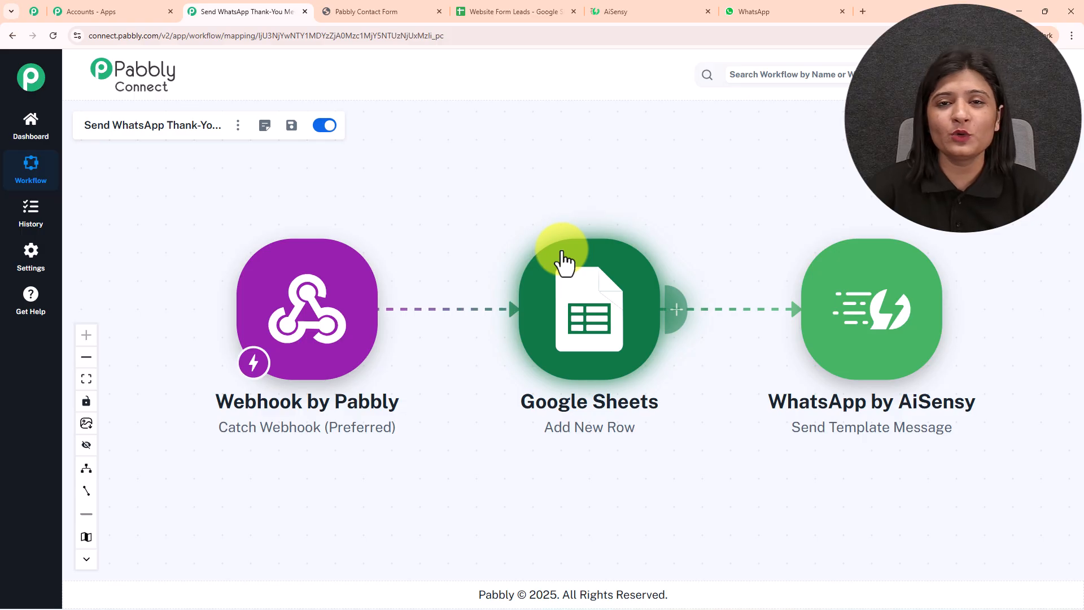
- Look over the lead form, lead spreadsheet and WhatsApp chat, ending back on the lead form
click(396, 12)
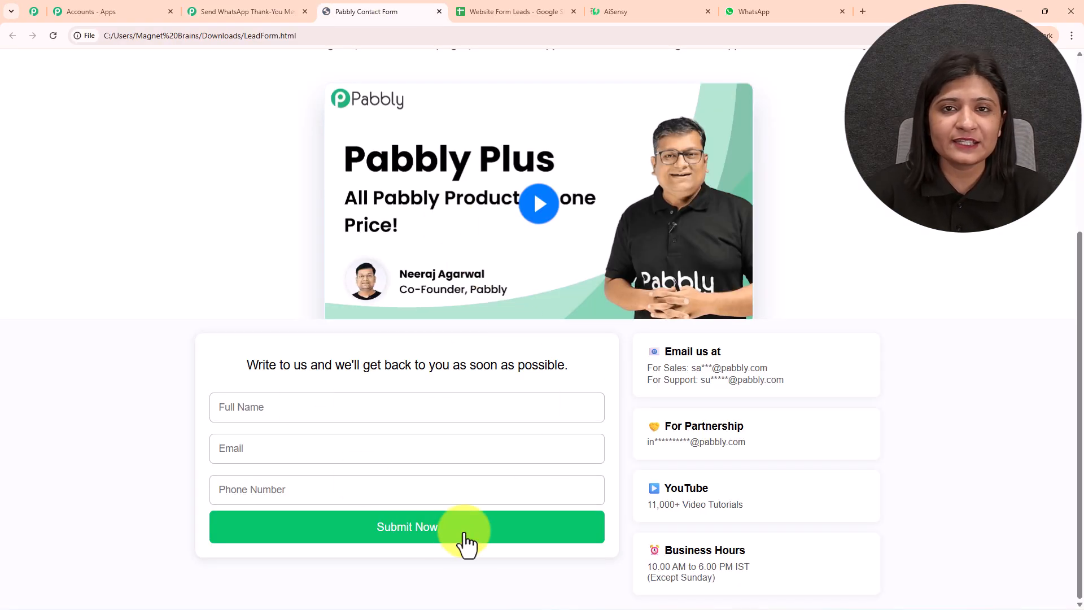
click(517, 11)
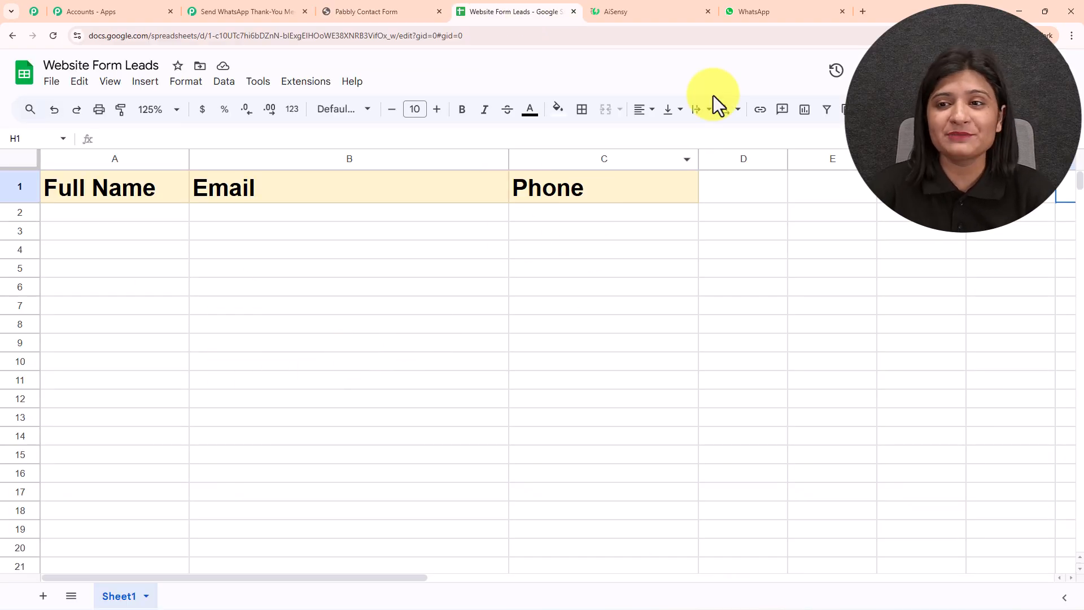
click(757, 12)
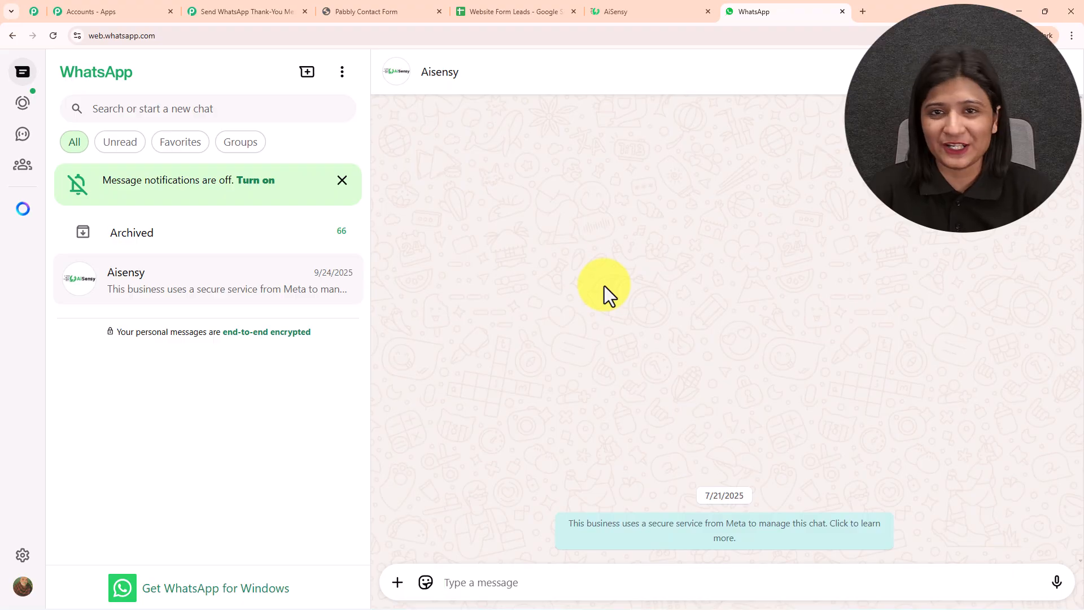
click(355, 12)
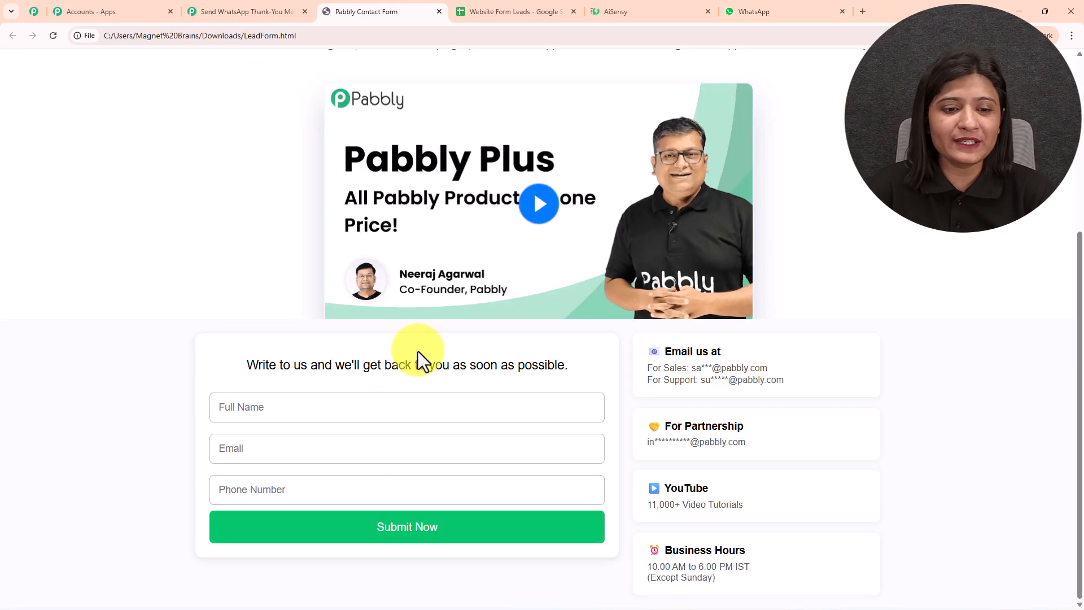
- Enter 'Latest Lead' as the full name and fill in the lead's e-mail address
click(376, 406)
text(Lae)
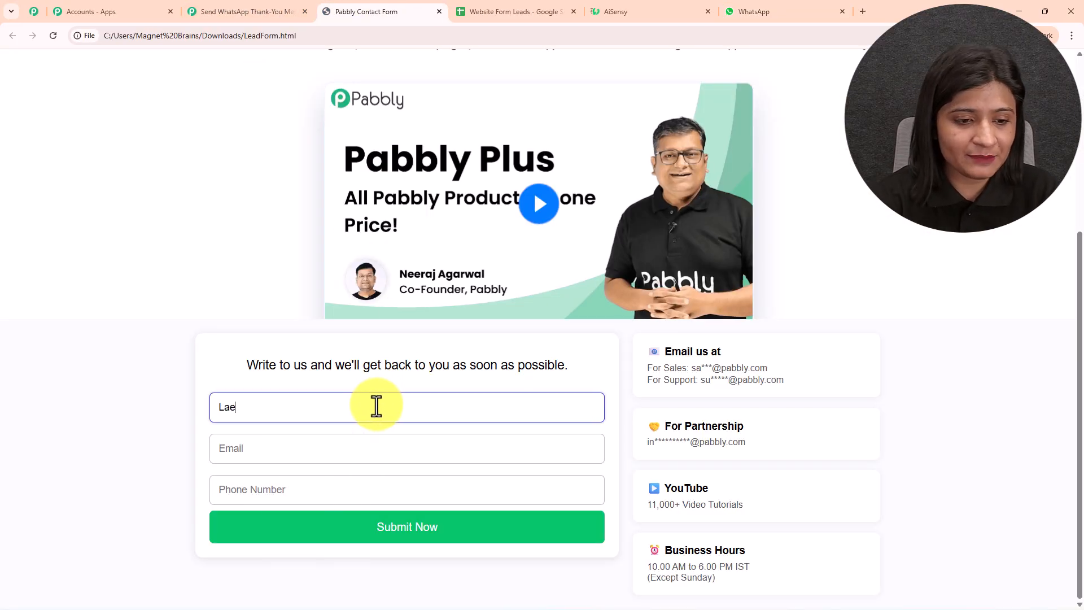
key(BackSpace)
text(test Lead)
click(331, 455)
text(la)
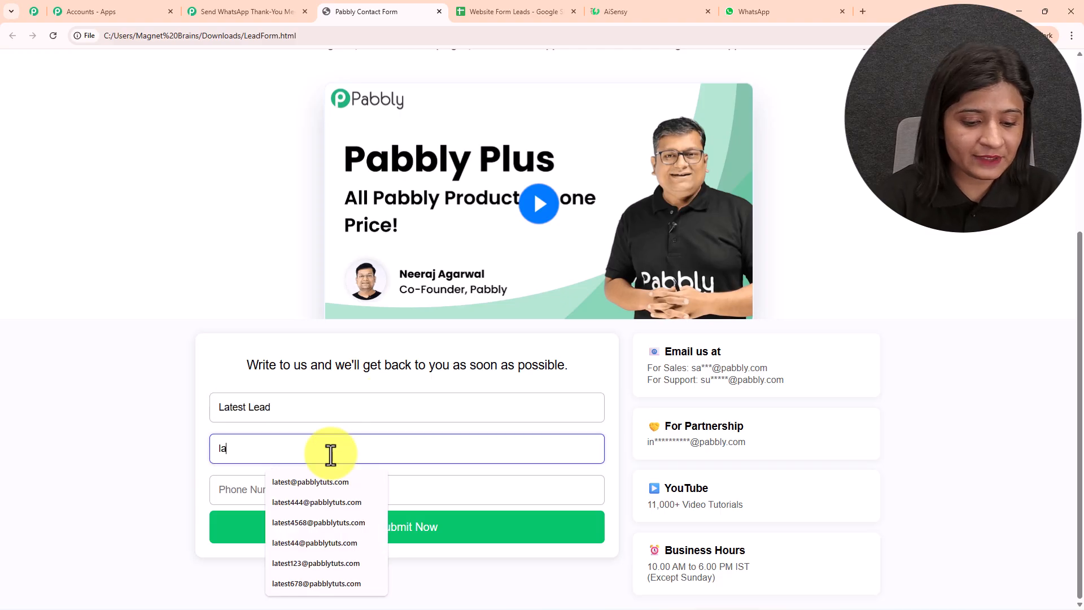
text(test2)
key(BackSpace)
text(@)
click(322, 483)
- Enter the lead's phone number and submit the test lead
click(322, 487)
click(361, 530)
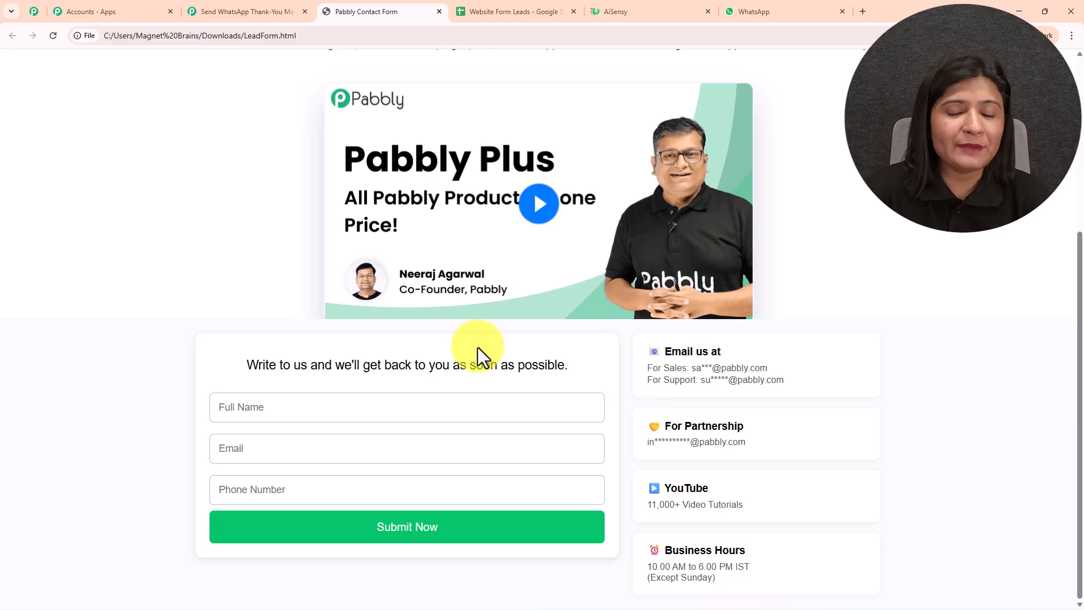
scroll(478, 348, up, 3)
- Confirm the 'Hi Latest Lead' thank-you message in WhatsApp and follow its pabbly.com/inr link
click(510, 11)
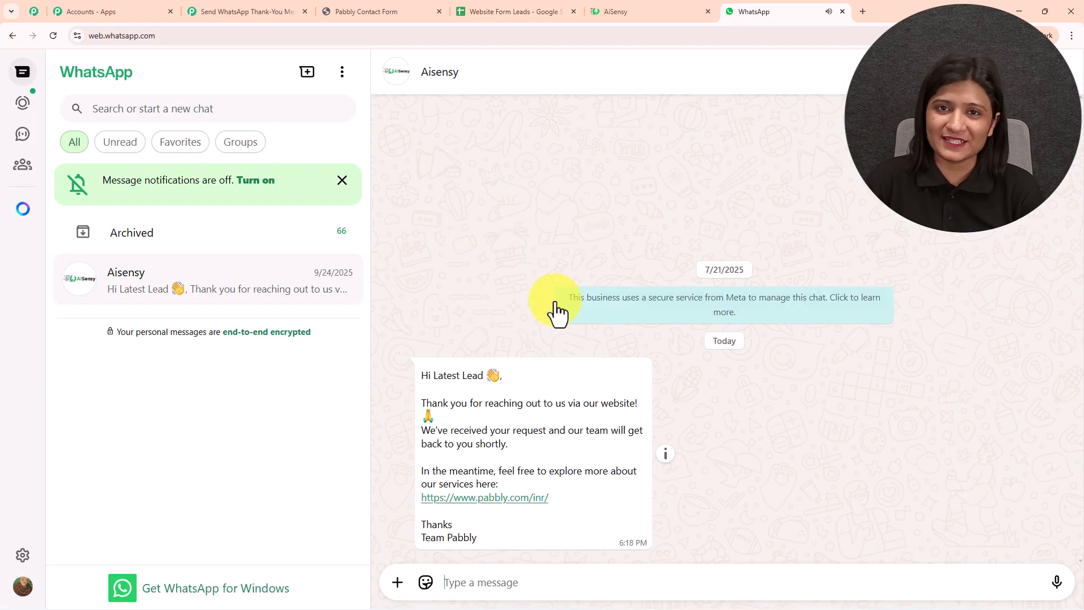
drag(417, 378, 616, 363)
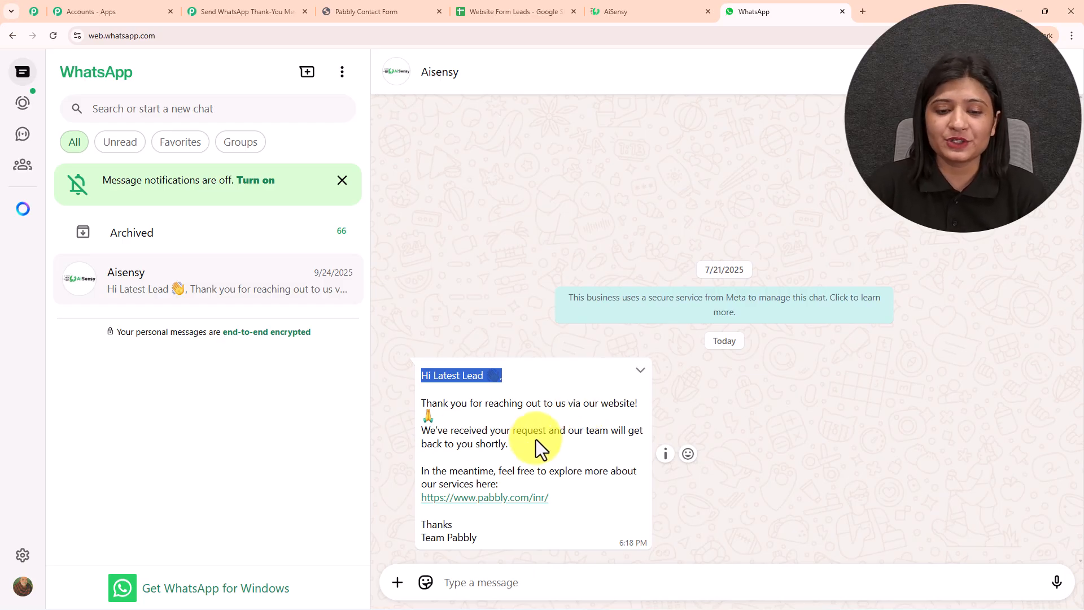
click(489, 505)
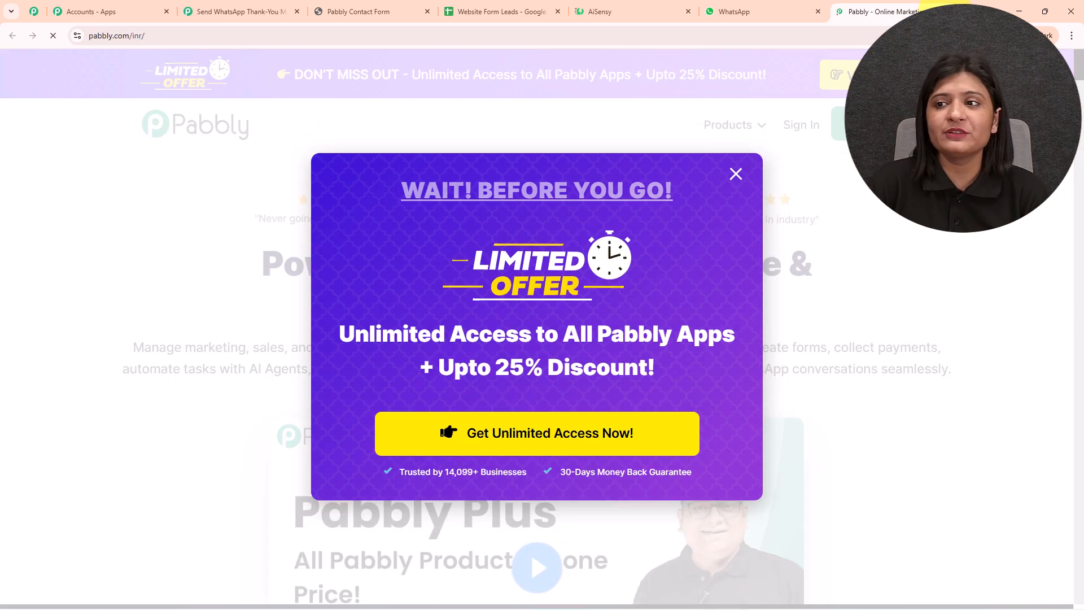
click(948, 12)
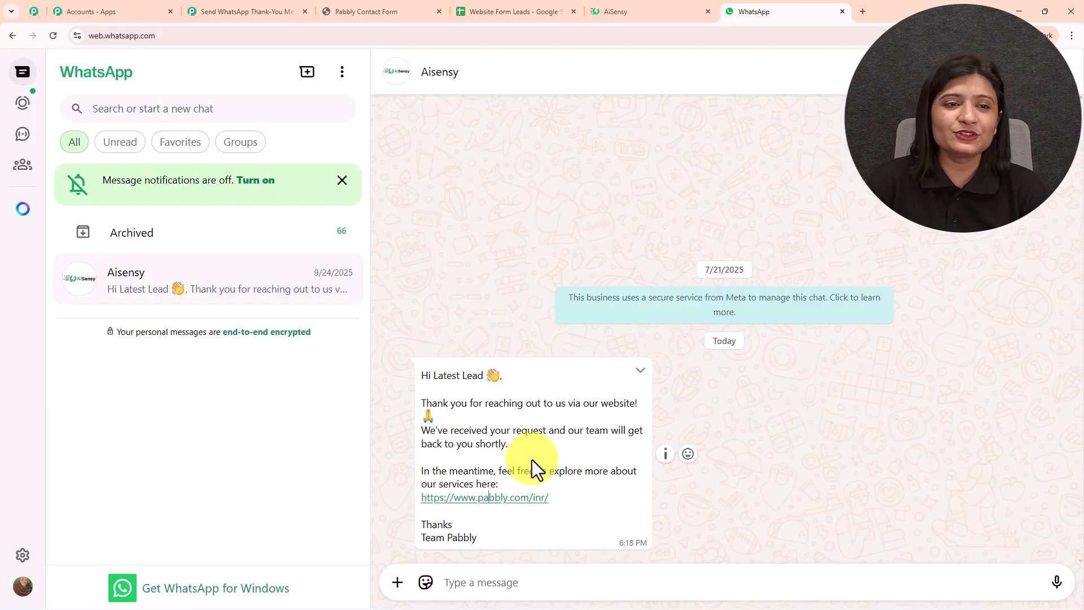
click(277, 10)
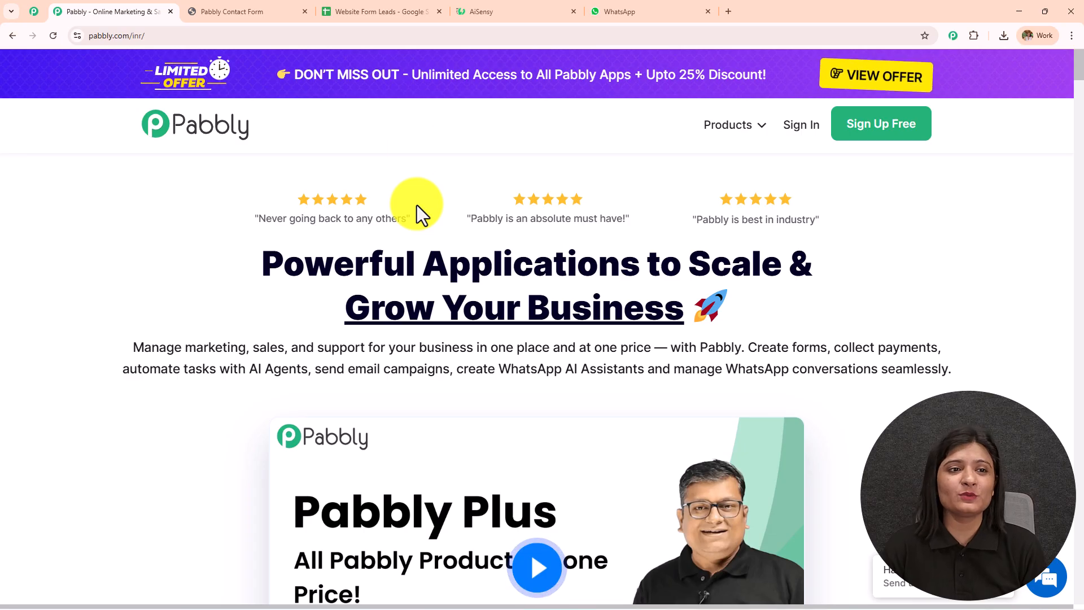
click(246, 7)
click(407, 3)
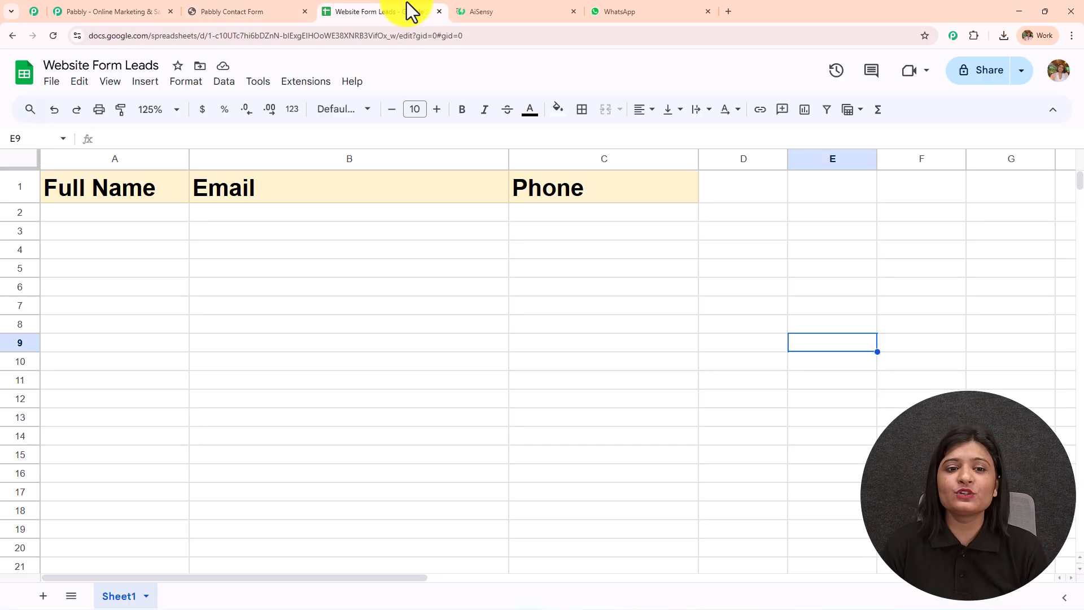
click(531, 4)
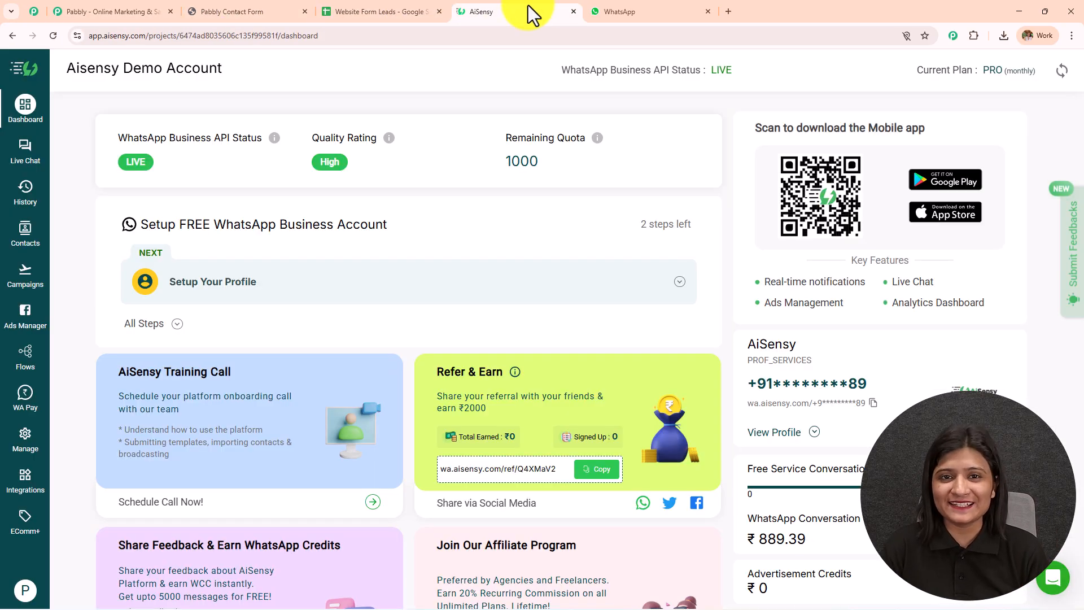
click(141, 16)
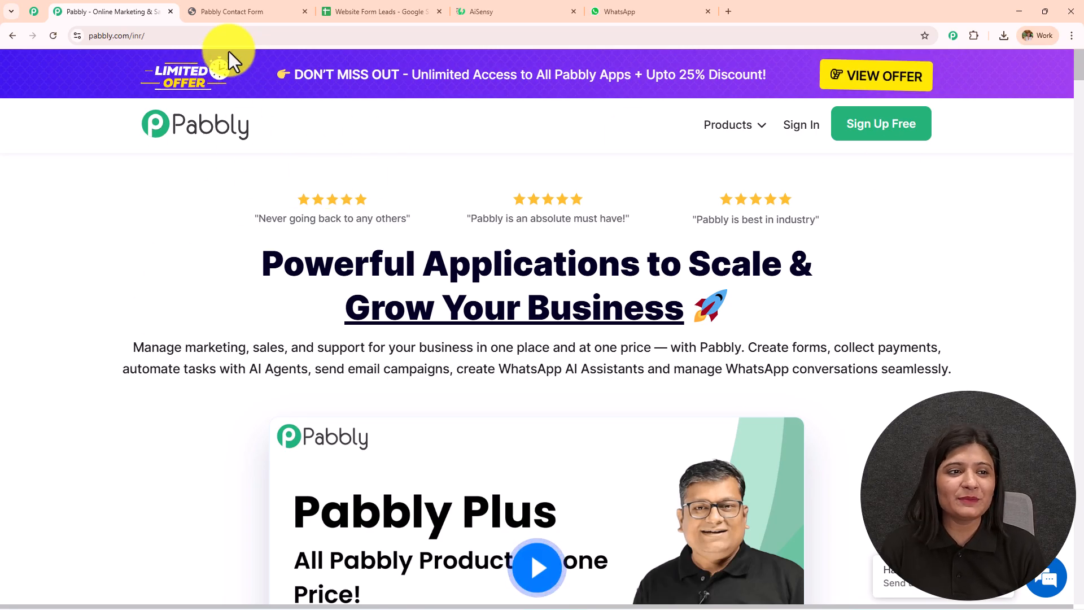
click(121, 35)
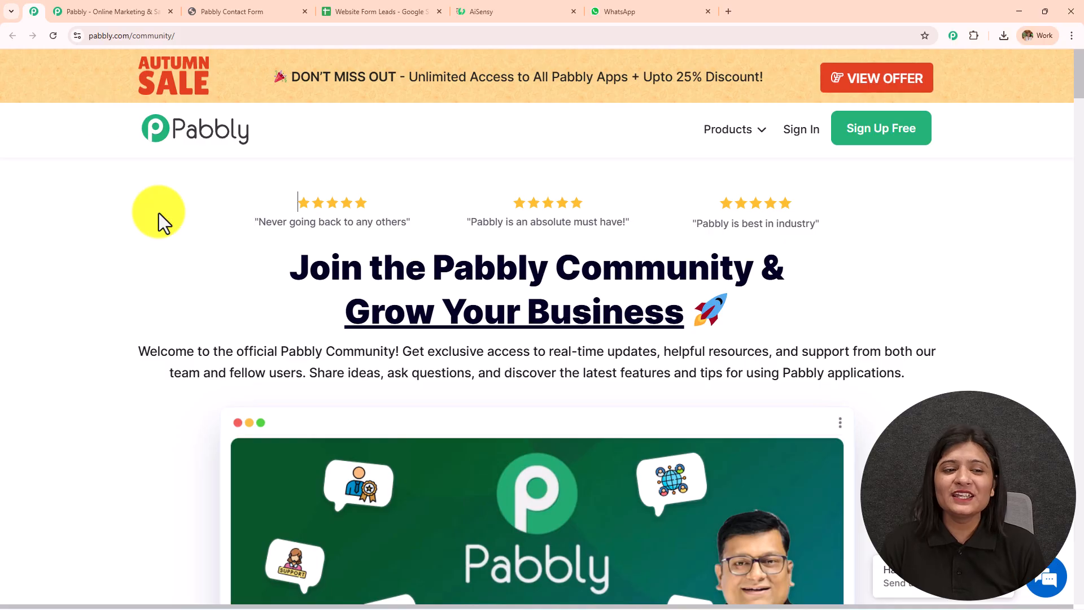
scroll(158, 213, down, 2)
scroll(165, 257, down, 7)
scroll(165, 257, down, 7)
scroll(165, 257, down, 7)
scroll(165, 257, down, 7)
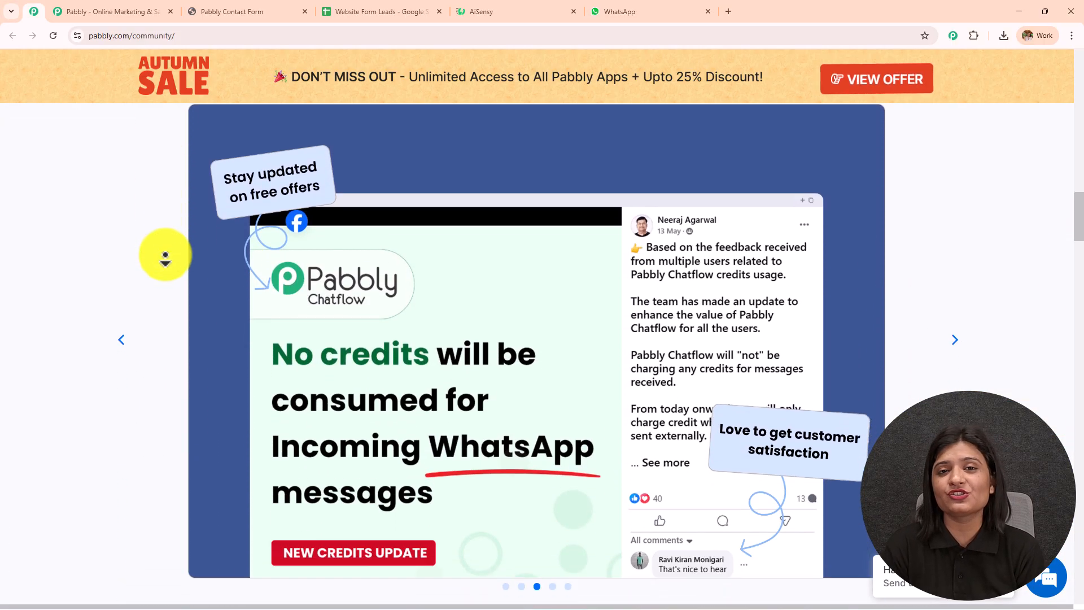
scroll(165, 257, down, 7)
scroll(165, 257, down, 7)
scroll(165, 257, down, 7)
scroll(165, 257, down, 7)
scroll(164, 257, down, 7)
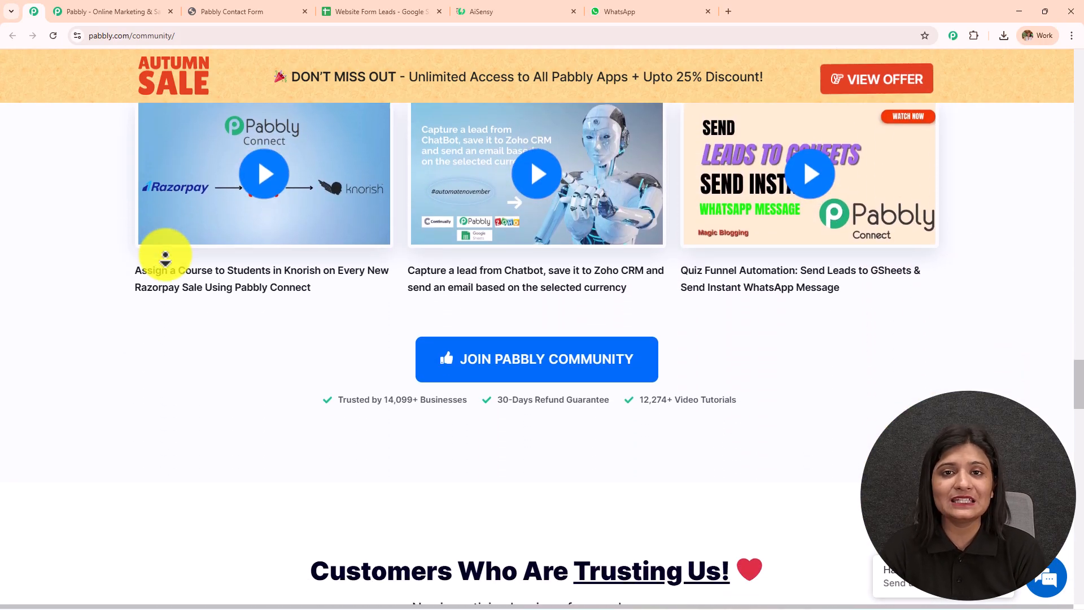
scroll(165, 257, down, 7)
scroll(164, 257, down, 4)
scroll(165, 257, up, 10)
click(96, 11)
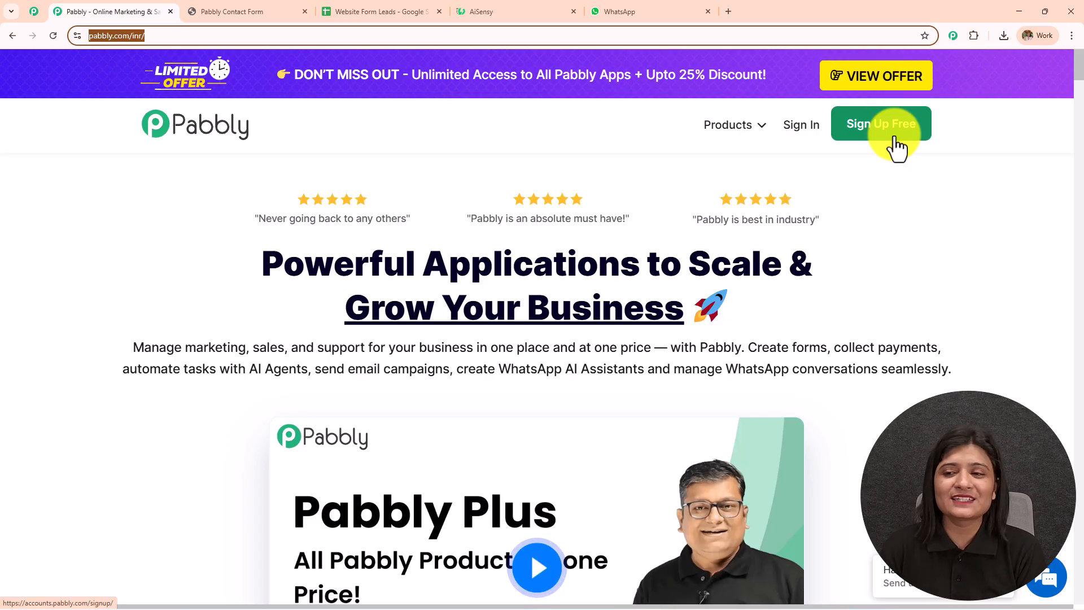
- Sign up free and open Pabbly Connect from the All Pabbly Apps list
click(802, 125)
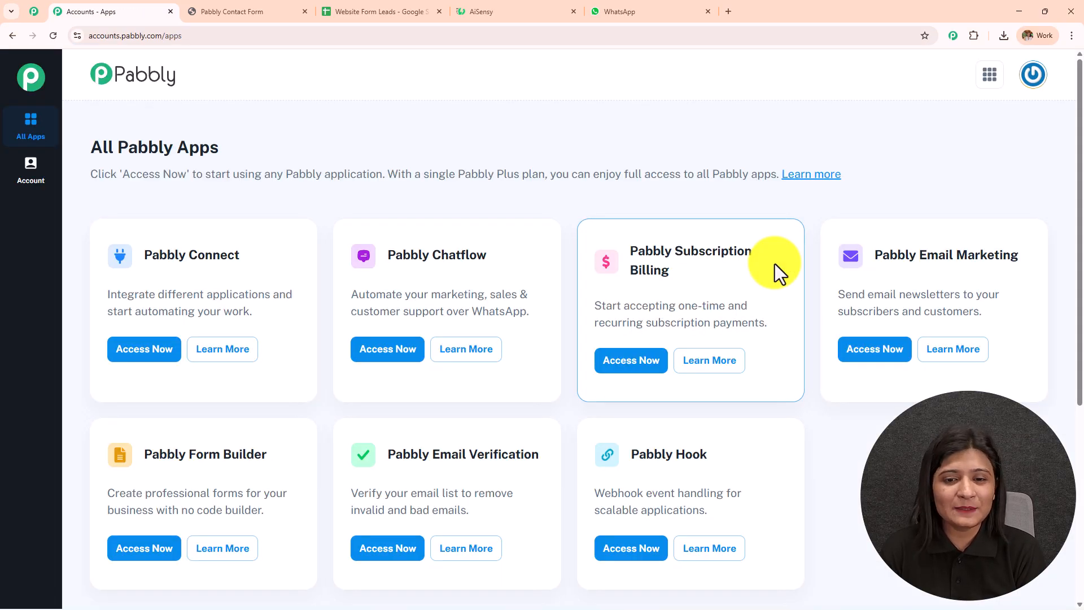
triple_click(92, 149)
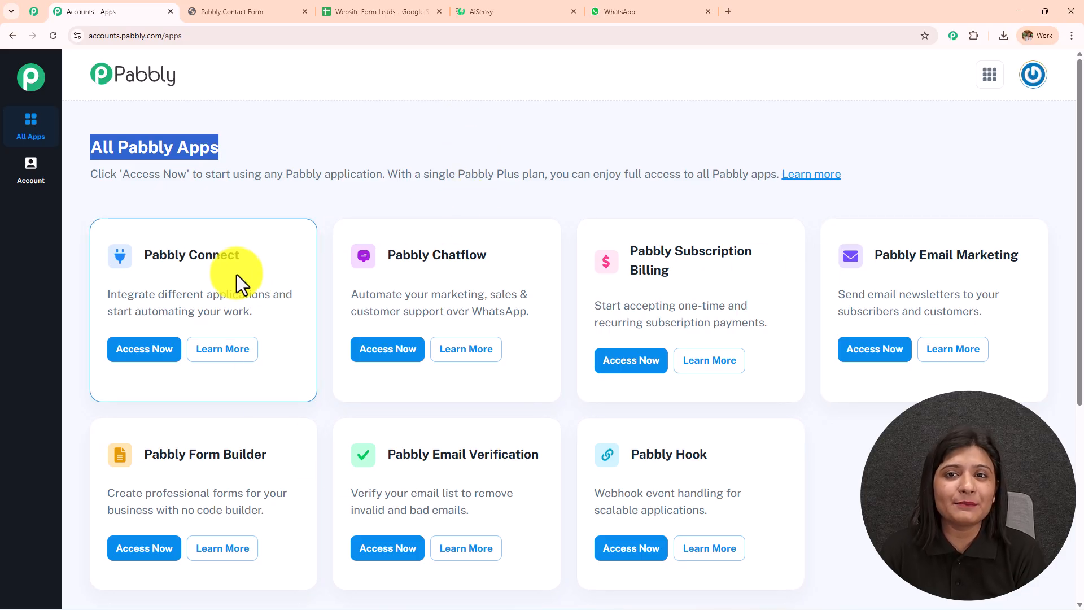
drag(337, 229, 104, 314)
click(149, 355)
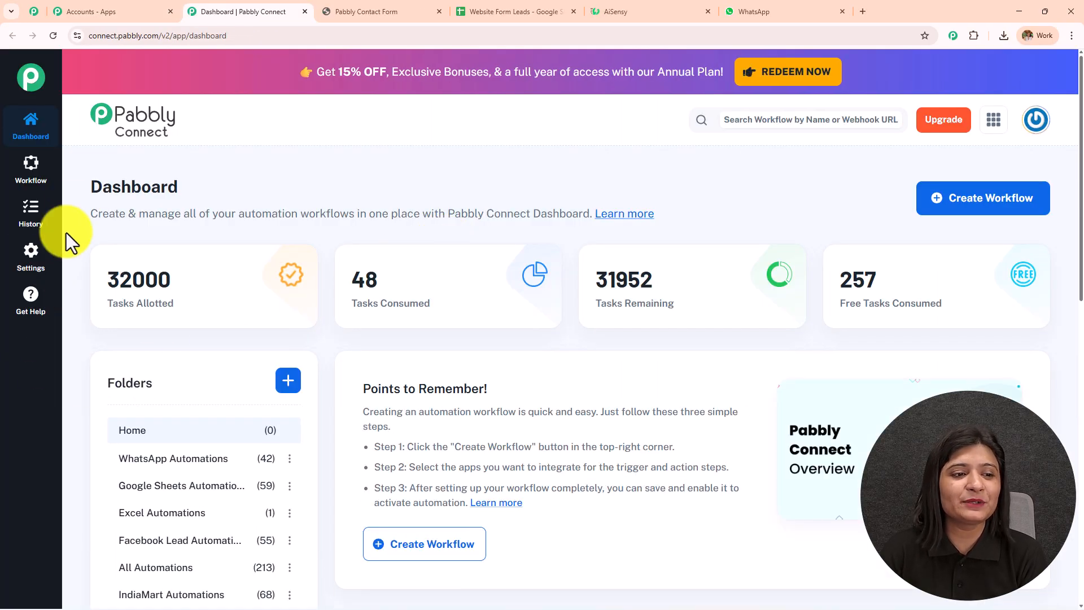
- Browse the Pabbly Connect dashboard folders, starting and then cancelling a new folder
drag(85, 195, 341, 181)
scroll(605, 289, down, 4)
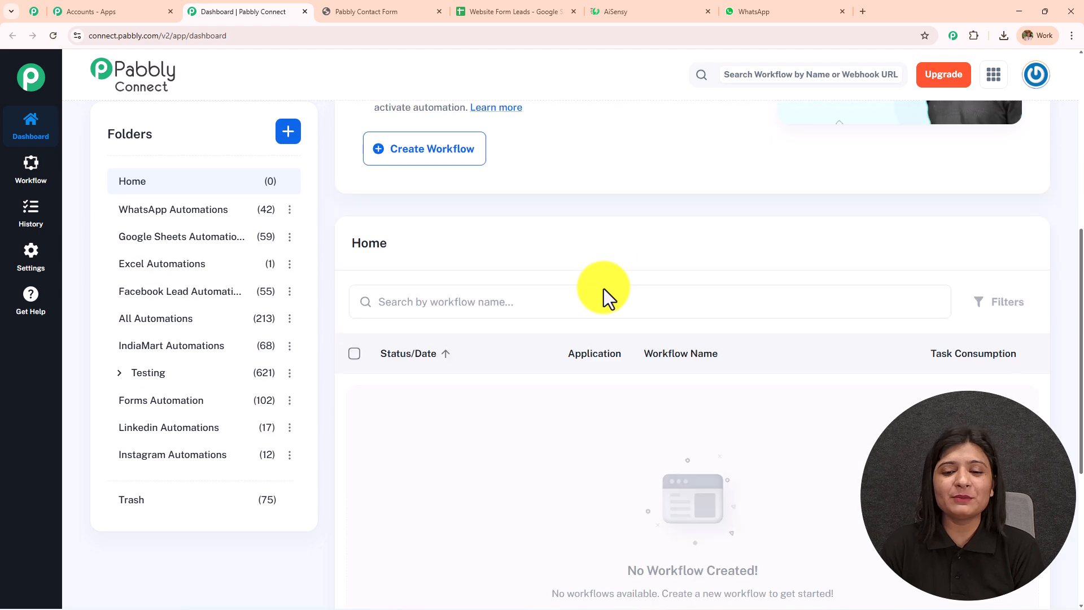
scroll(605, 289, down, 3)
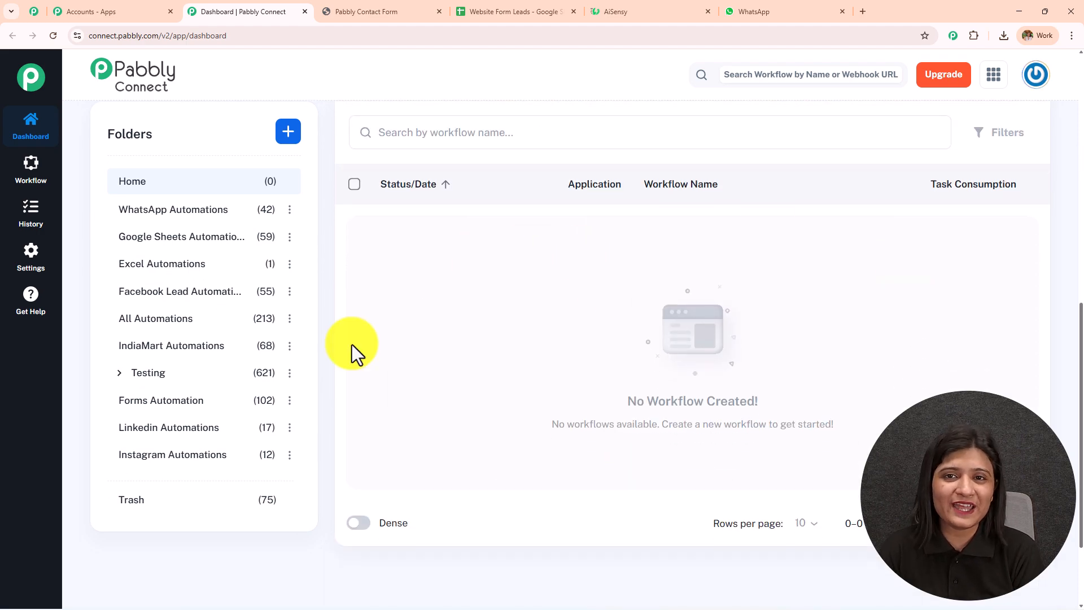
scroll(218, 412, up, 4)
scroll(218, 421, up, 2)
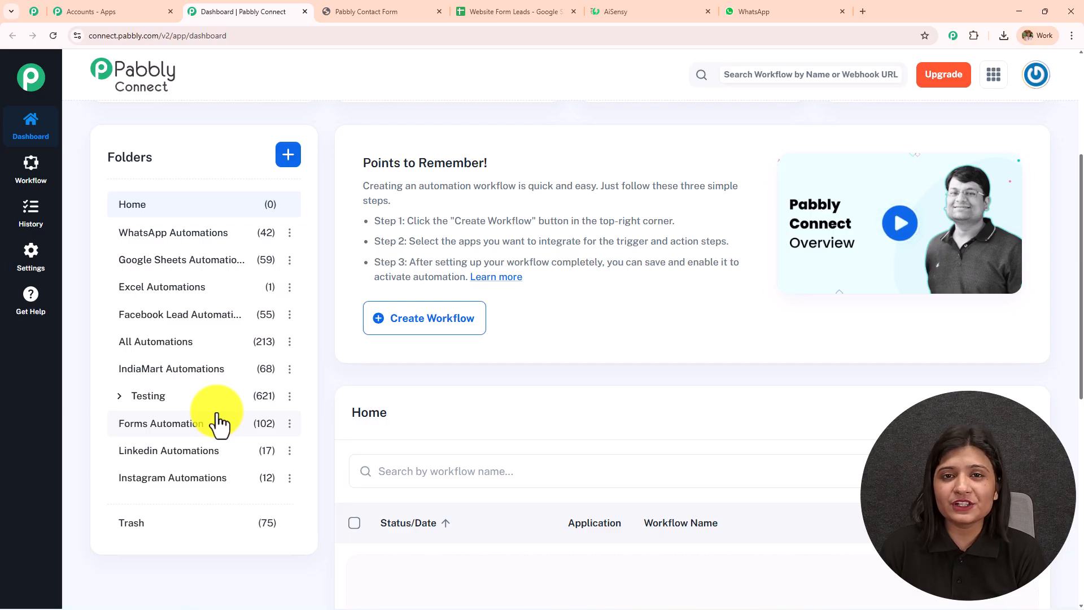
scroll(218, 421, up, 3)
click(287, 325)
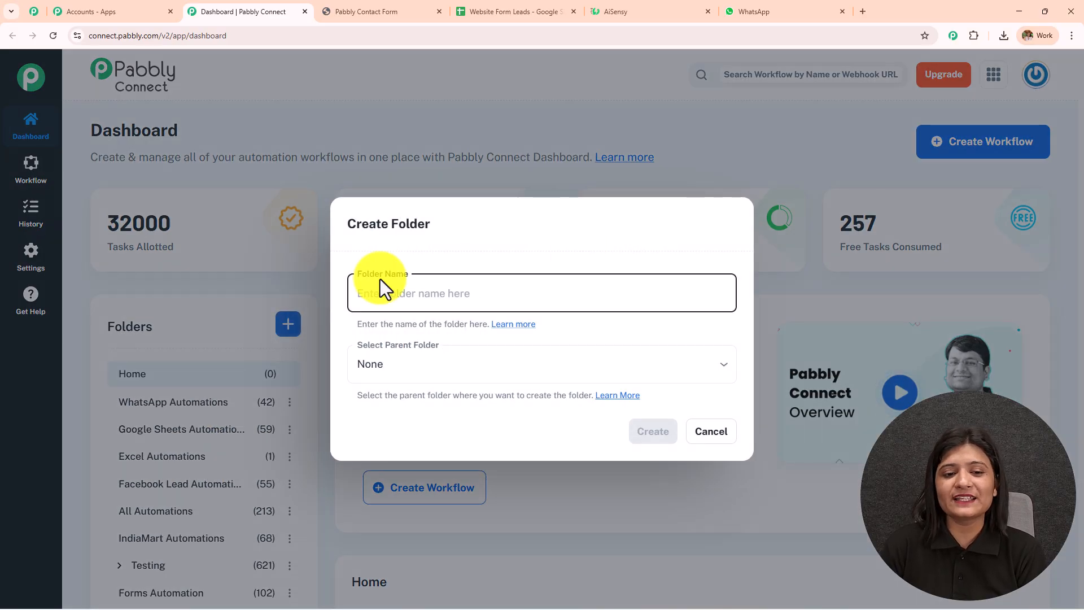
click(731, 443)
scroll(728, 435, up, 1)
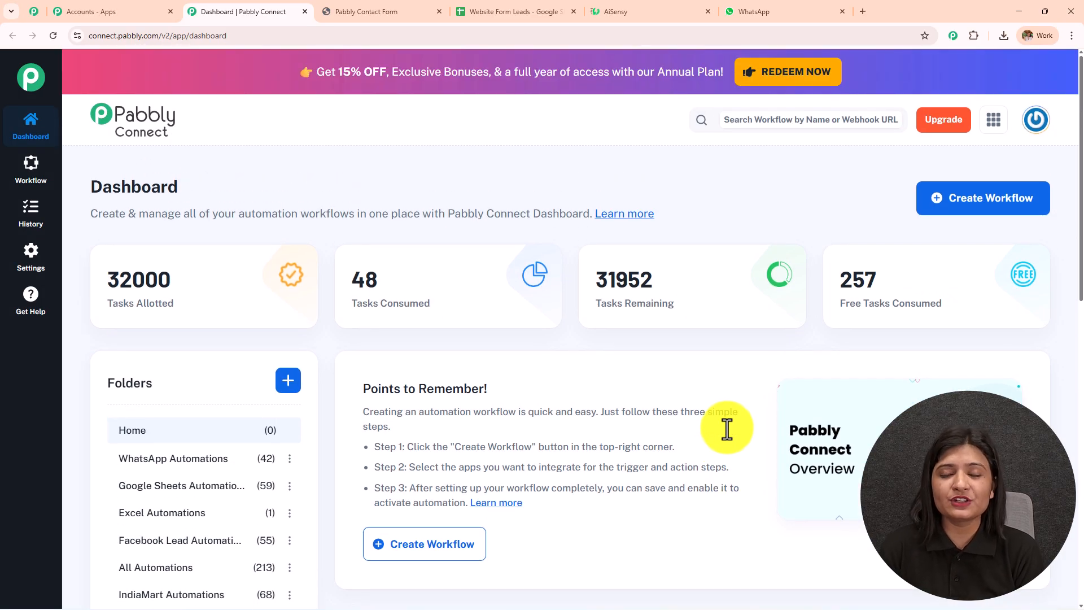
- Pick a builder and name the workflow 'Send WhatsApp Thank-You Messages for Website Form Leads and Track Data in Google Sheets'
click(939, 205)
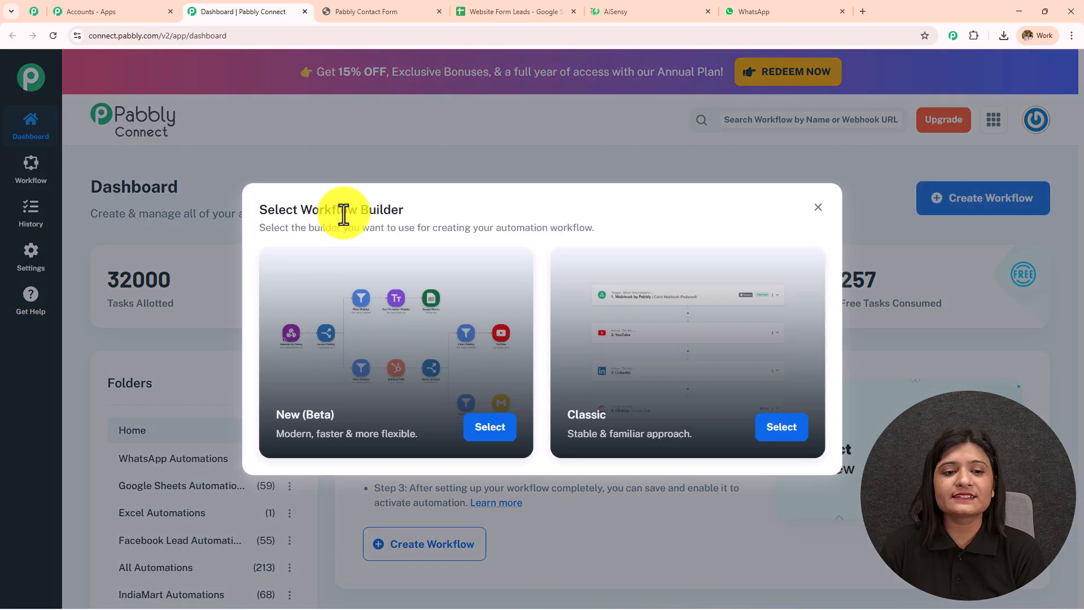
drag(305, 210, 465, 208)
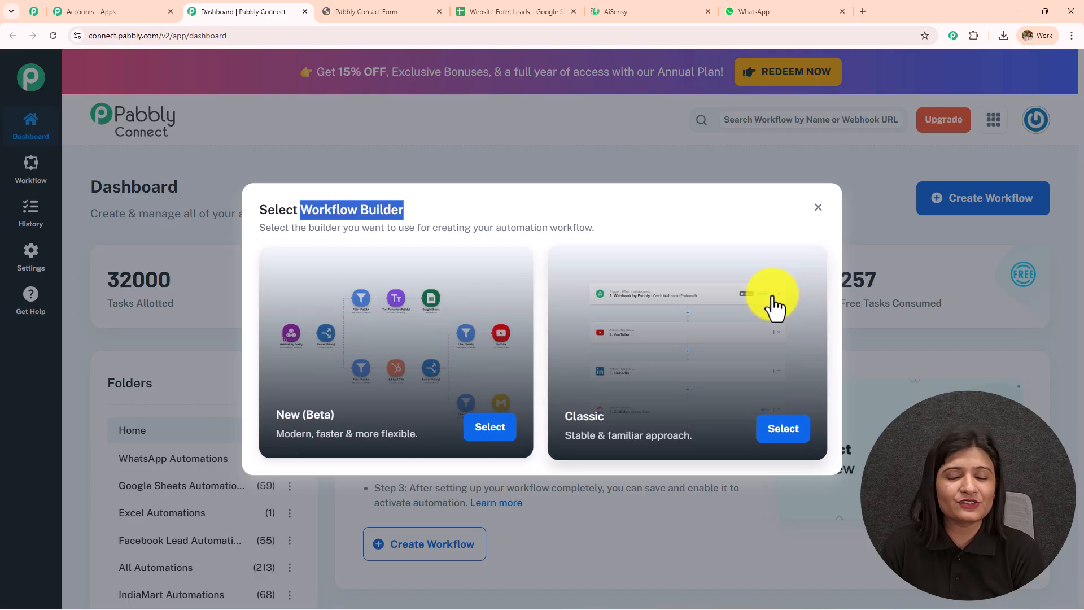
click(490, 428)
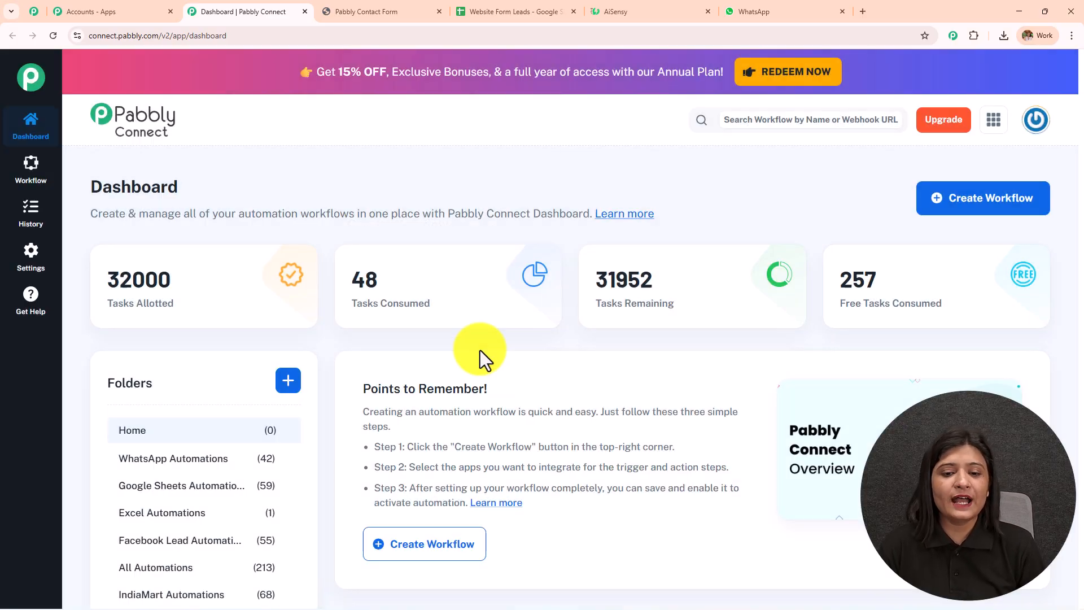
key(ctrl+a)
text(Send Thank-You Messages for Website Form Leads and Track Data in Google Sheets)
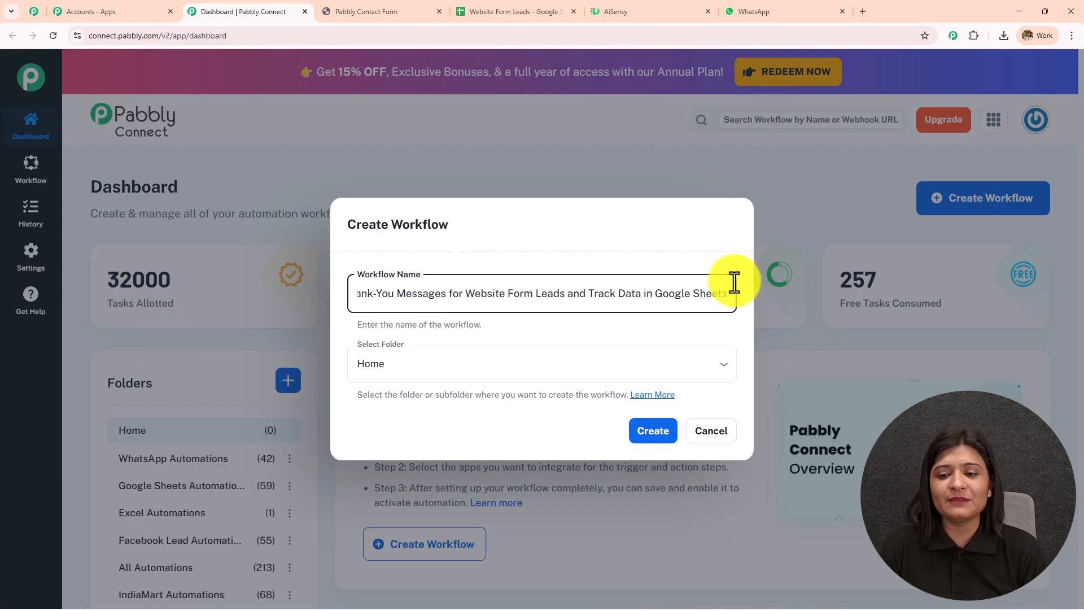
drag(367, 322, 527, 323)
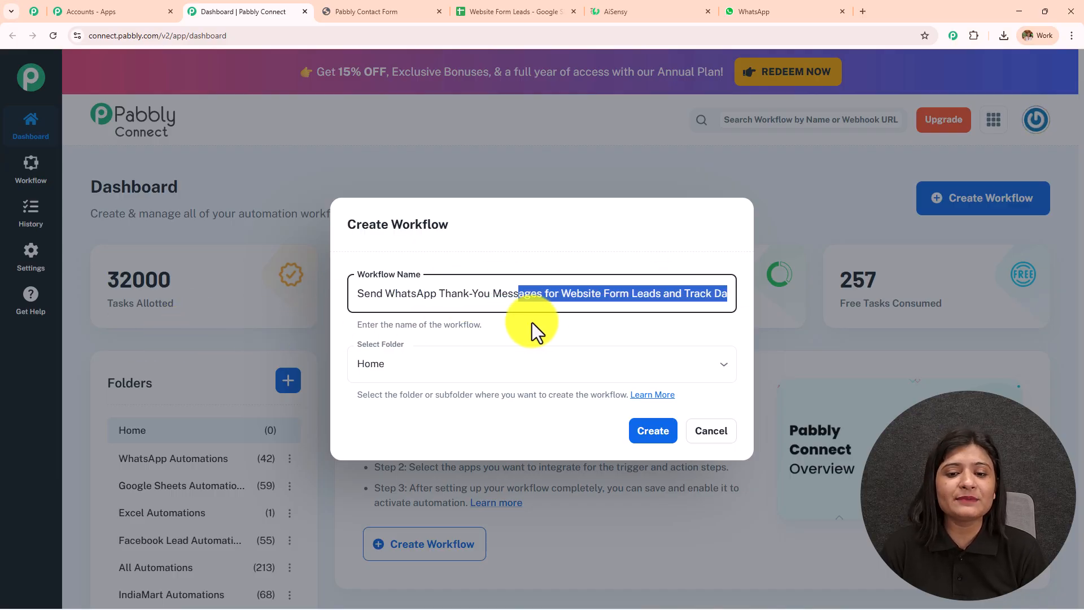
drag(664, 323, 724, 323)
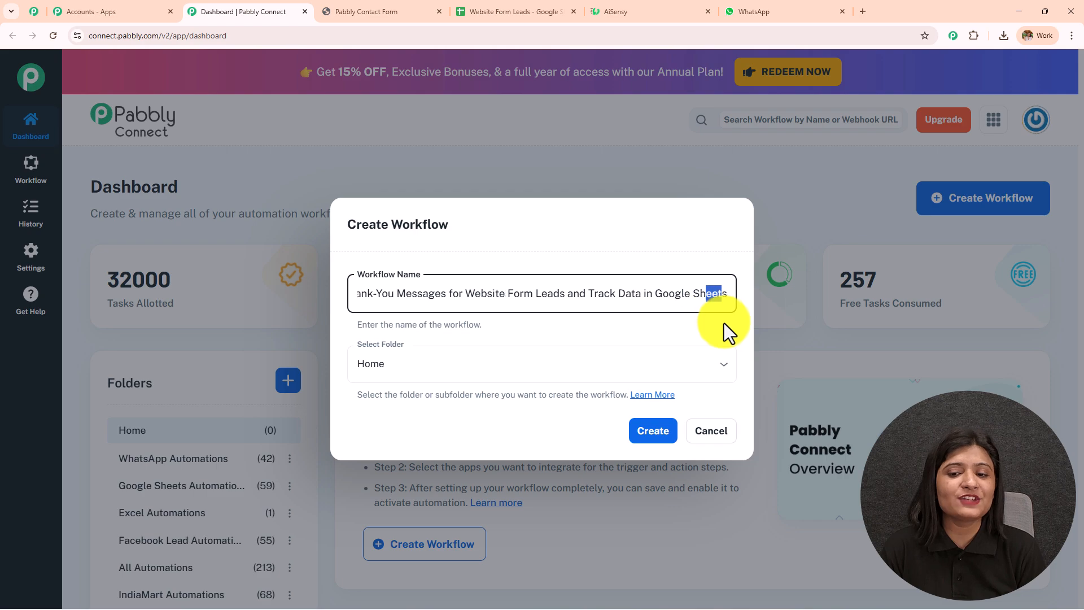
- Place the workflow in the Forms Automation folder and create it
click(484, 370)
scroll(492, 231, down, 5)
scroll(487, 234, down, 2)
scroll(487, 240, up, 7)
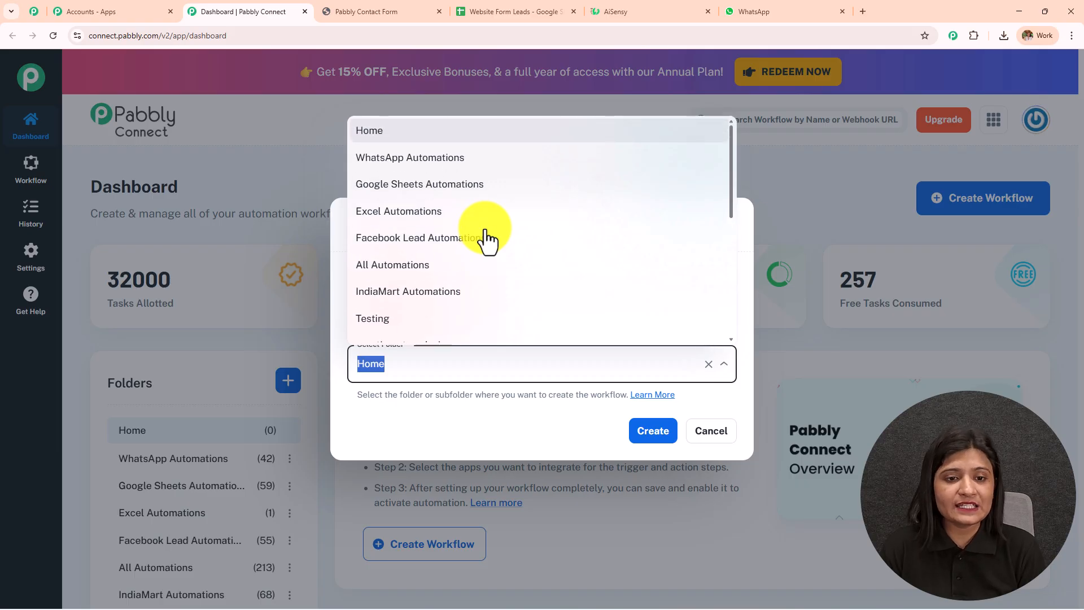
scroll(486, 240, down, 5)
click(426, 176)
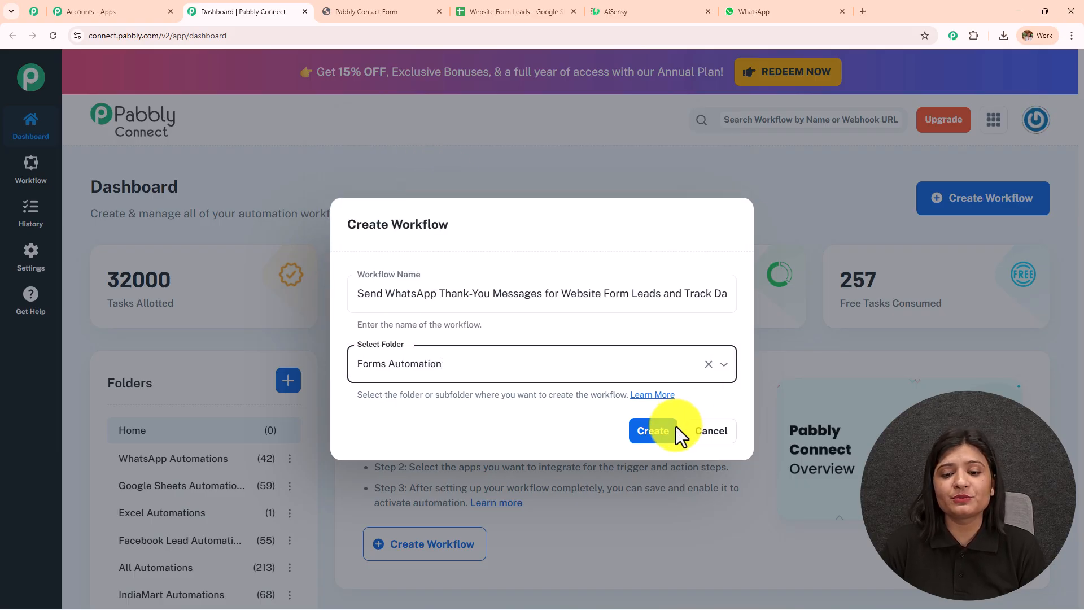
click(642, 436)
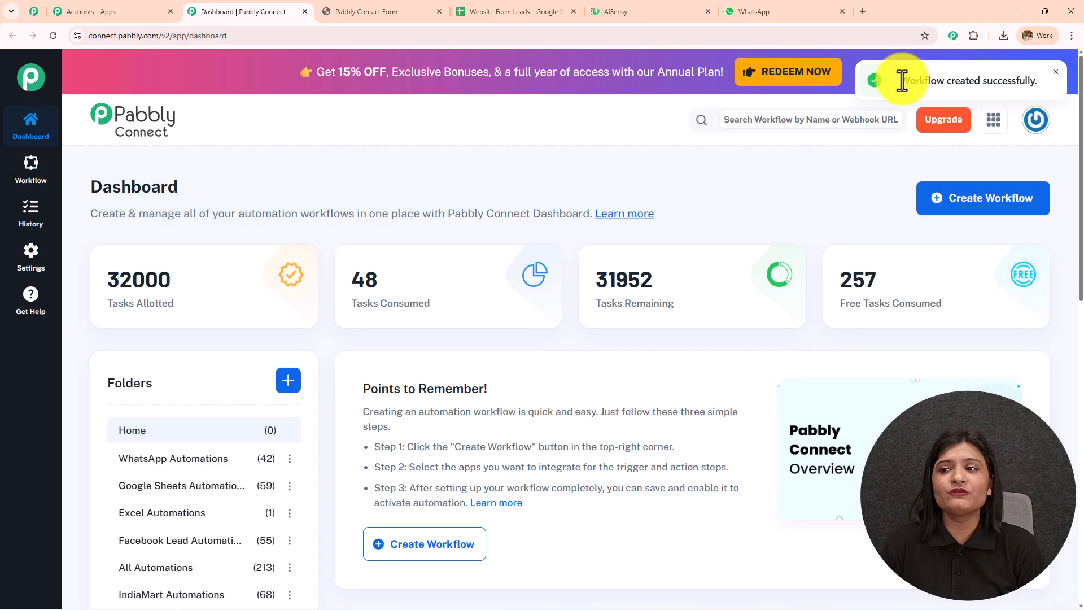
drag(902, 80, 1005, 82)
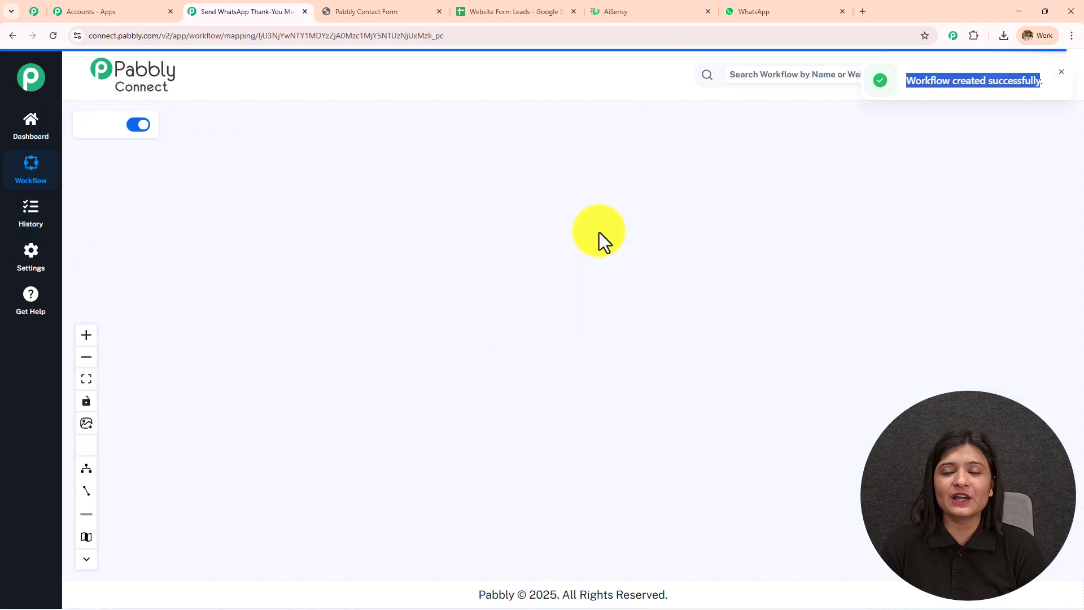
- Centre the trigger node on the canvas, then bring up the Website Form Leads spreadsheet
scroll(616, 367, up, 3)
drag(715, 353, 458, 309)
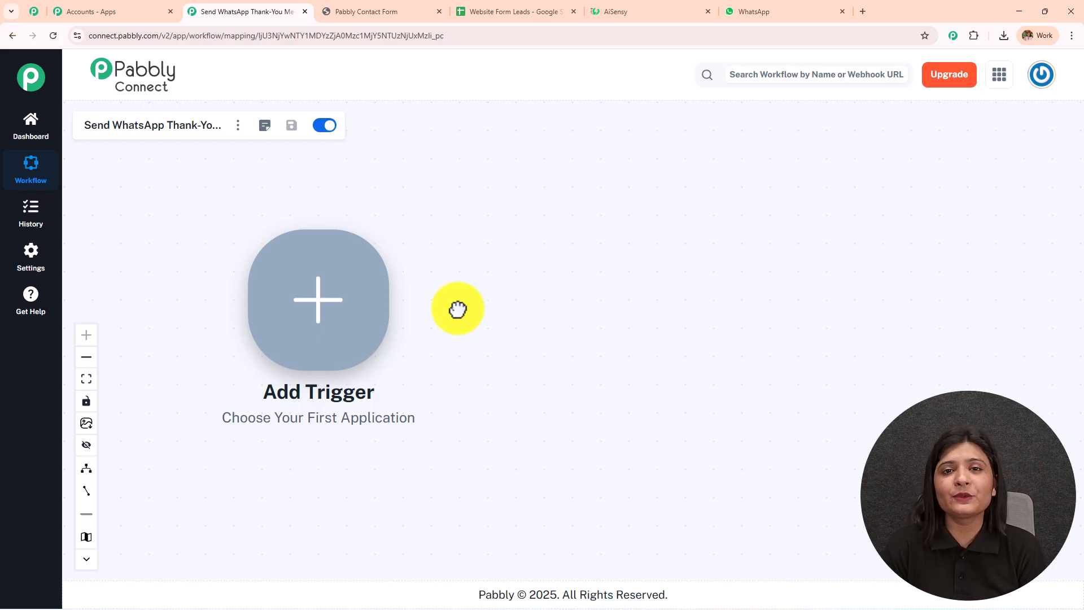
click(375, 15)
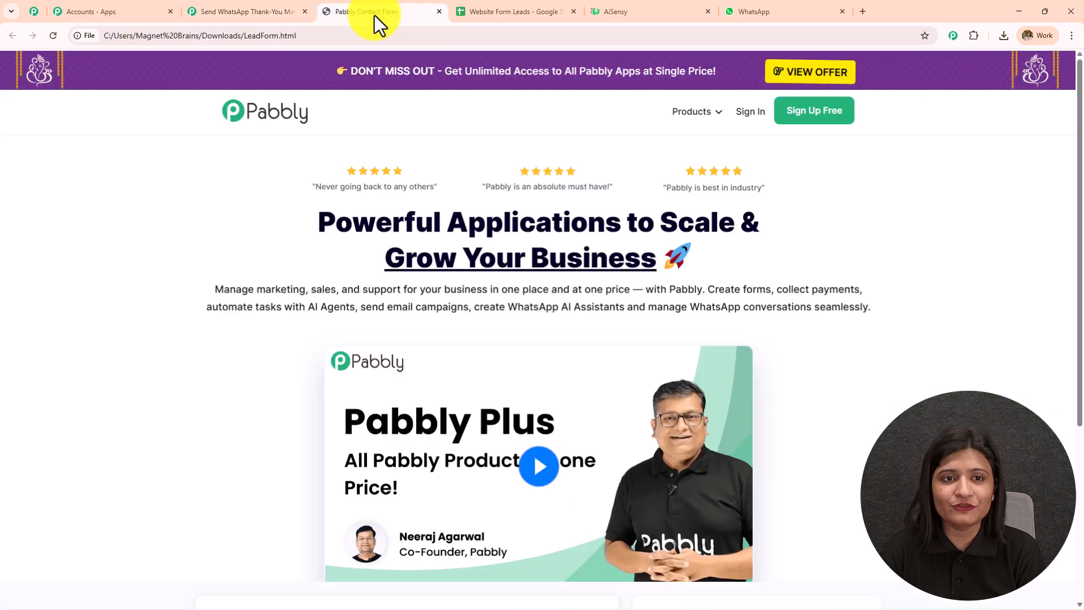
click(537, 15)
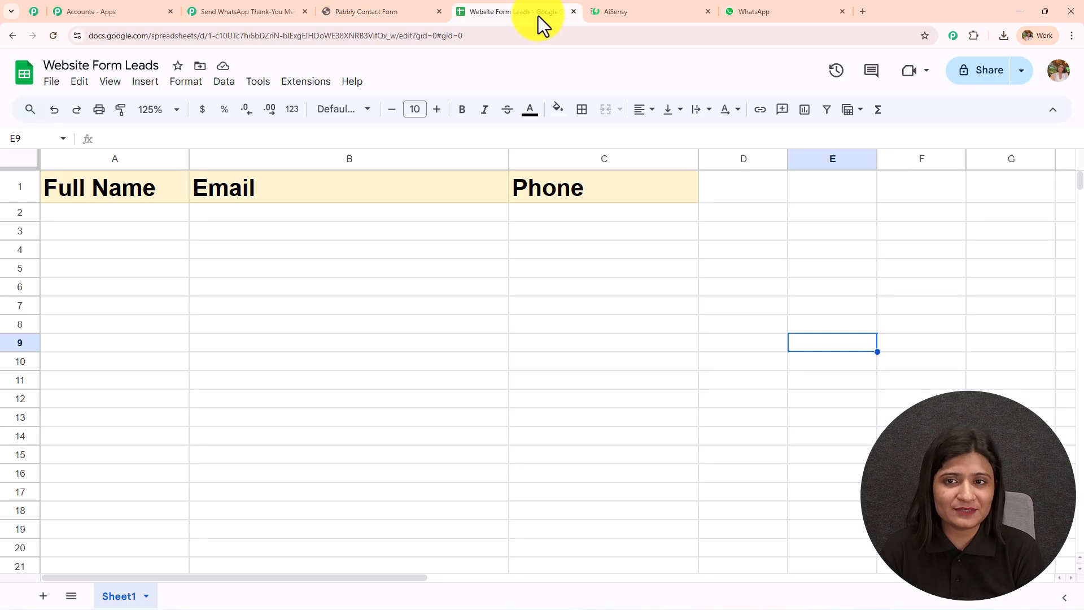
- Review the AiSensy dashboard, lead form and spreadsheet, then return to the Send WhatsApp Thank-You workflow
click(679, 11)
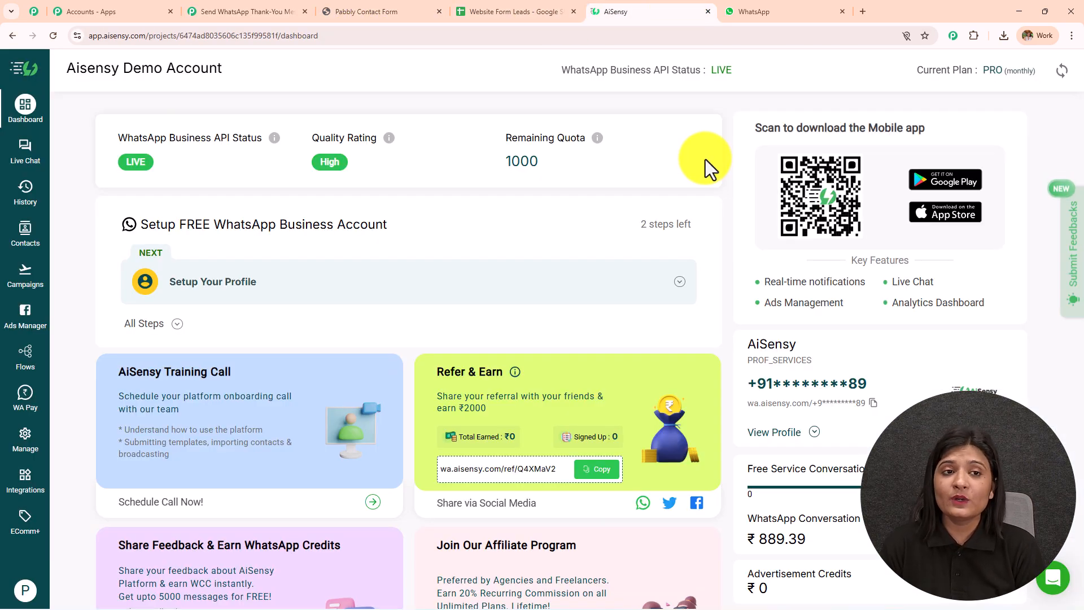
click(243, 12)
click(398, 10)
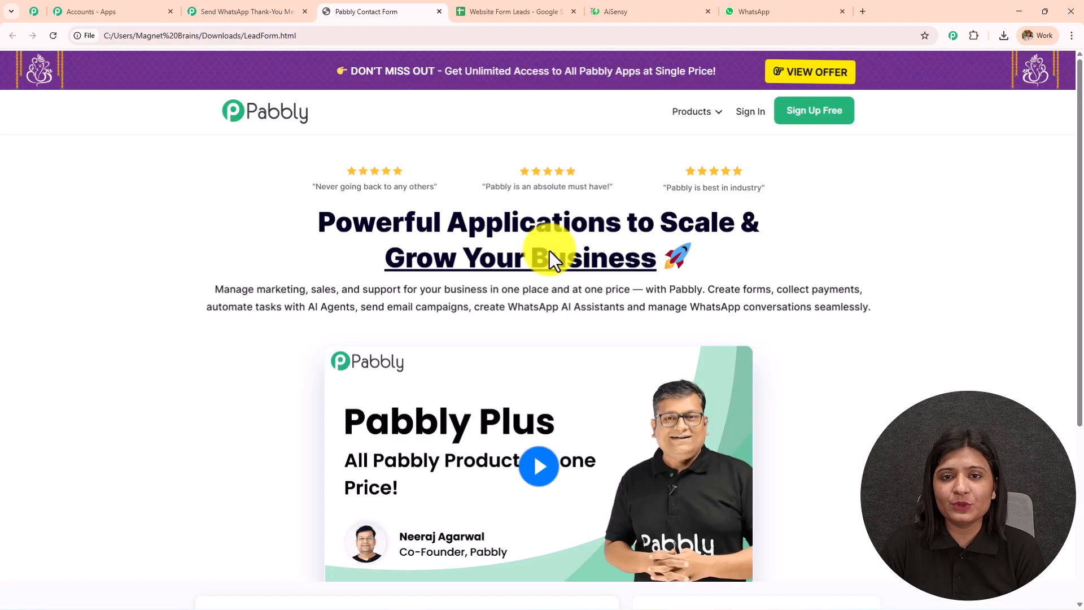
click(510, 11)
click(605, 8)
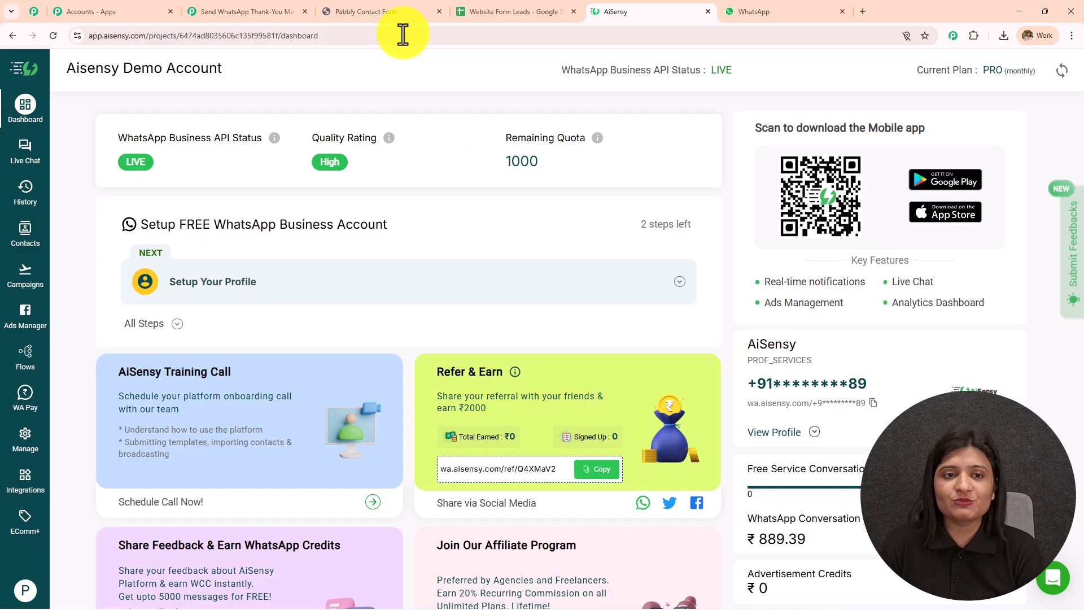
click(408, 12)
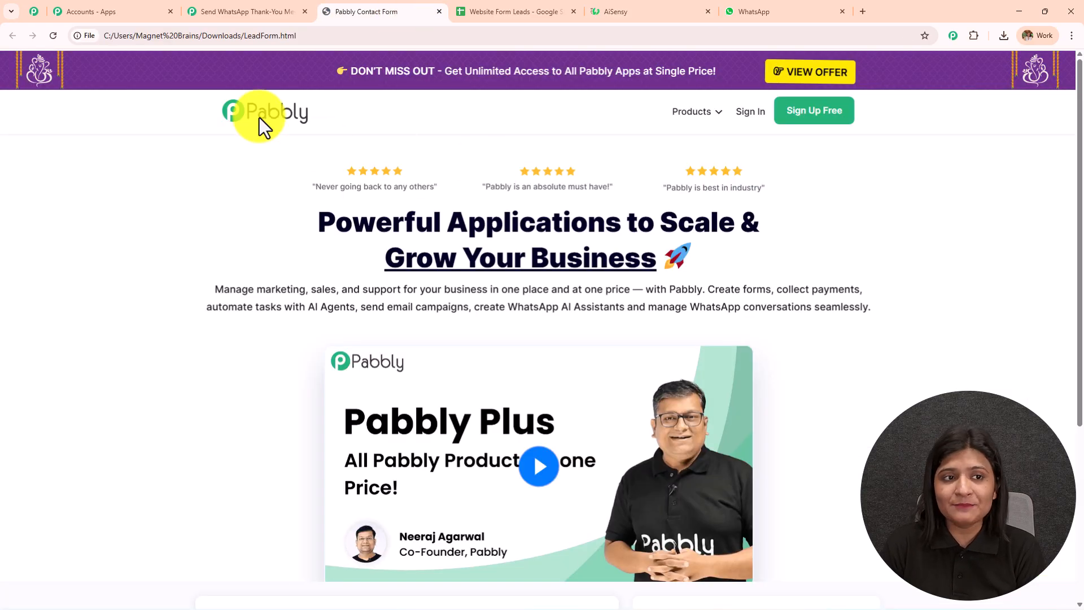
click(235, 11)
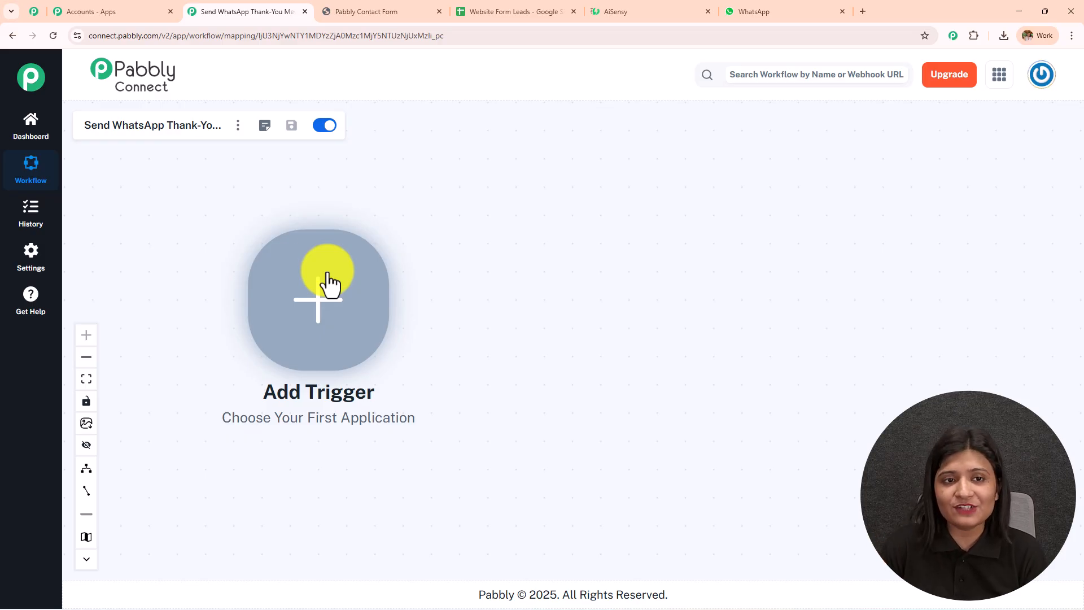
- Add Webhook by Pabbly as the workflow's trigger app
click(376, 12)
click(237, 12)
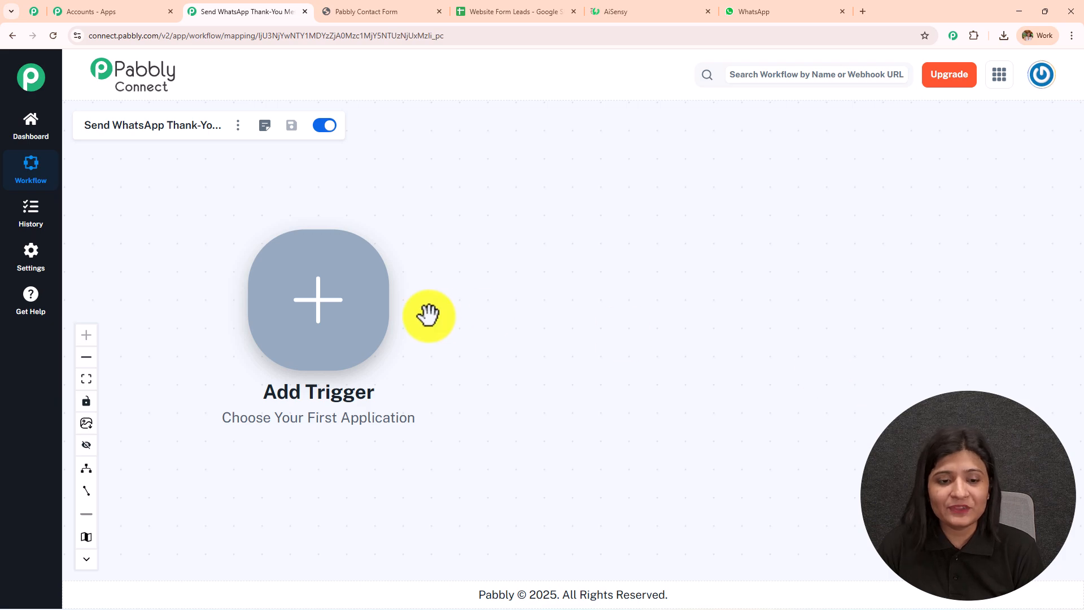
click(368, 322)
click(649, 148)
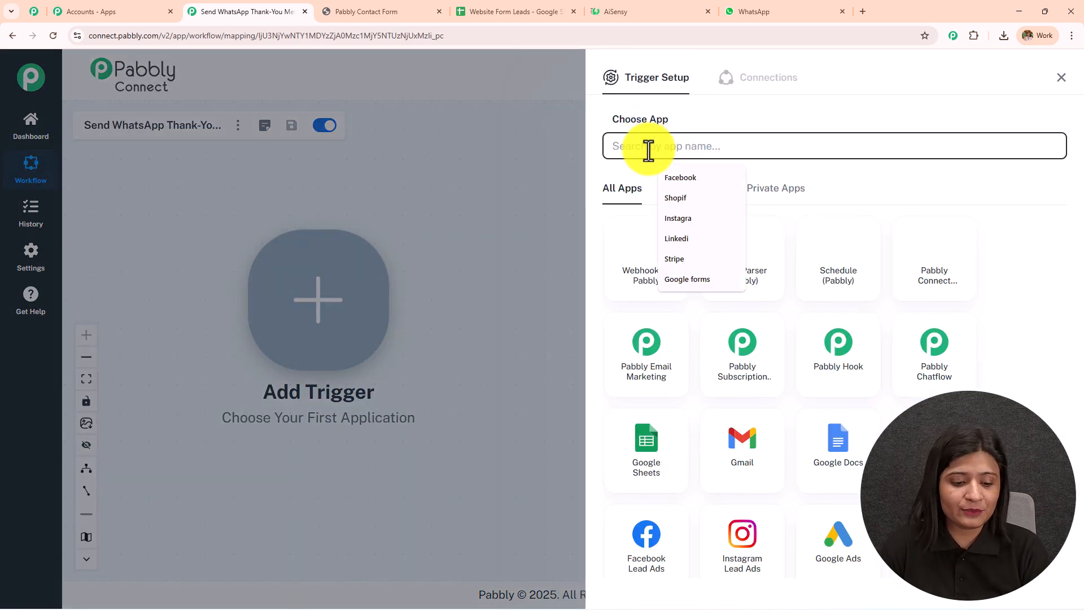
text(Webhook)
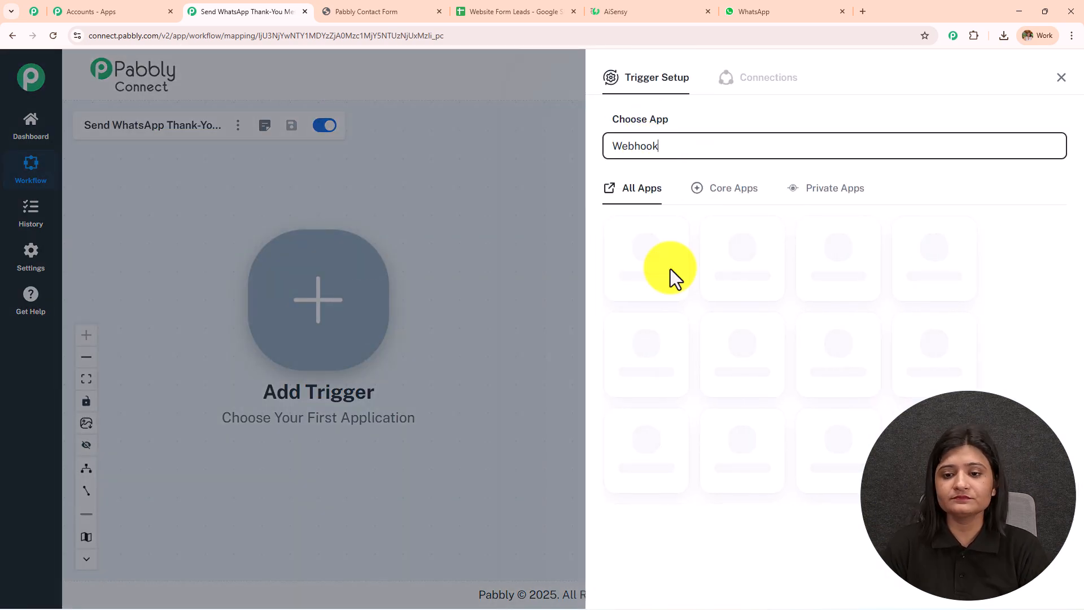
click(673, 277)
- Set the trigger event to Catch Webhook (Preferred) and connect it to generate the webhook URL
click(679, 211)
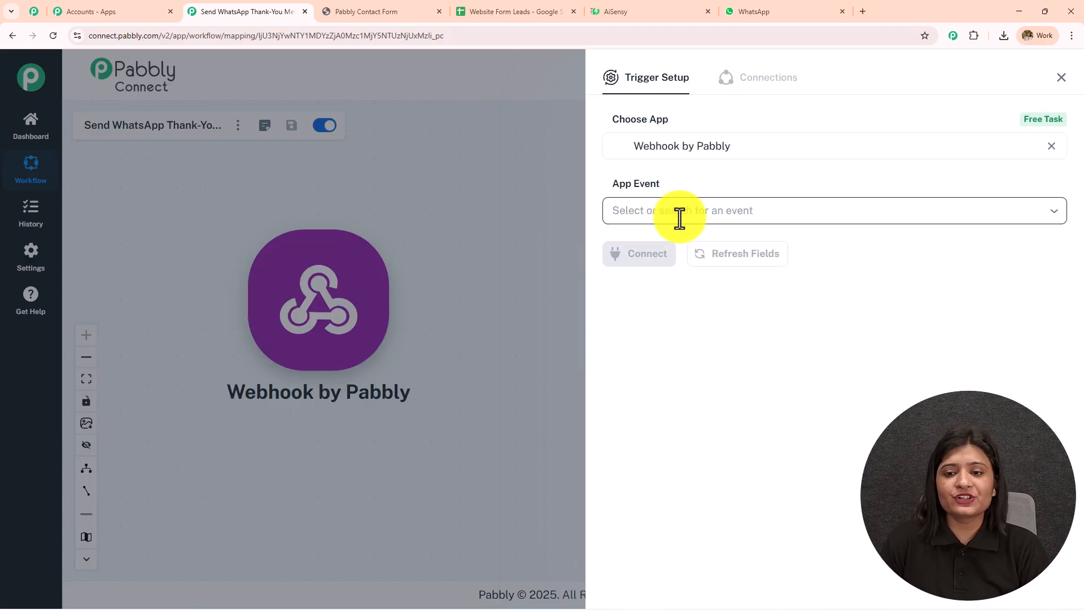
click(688, 252)
click(621, 254)
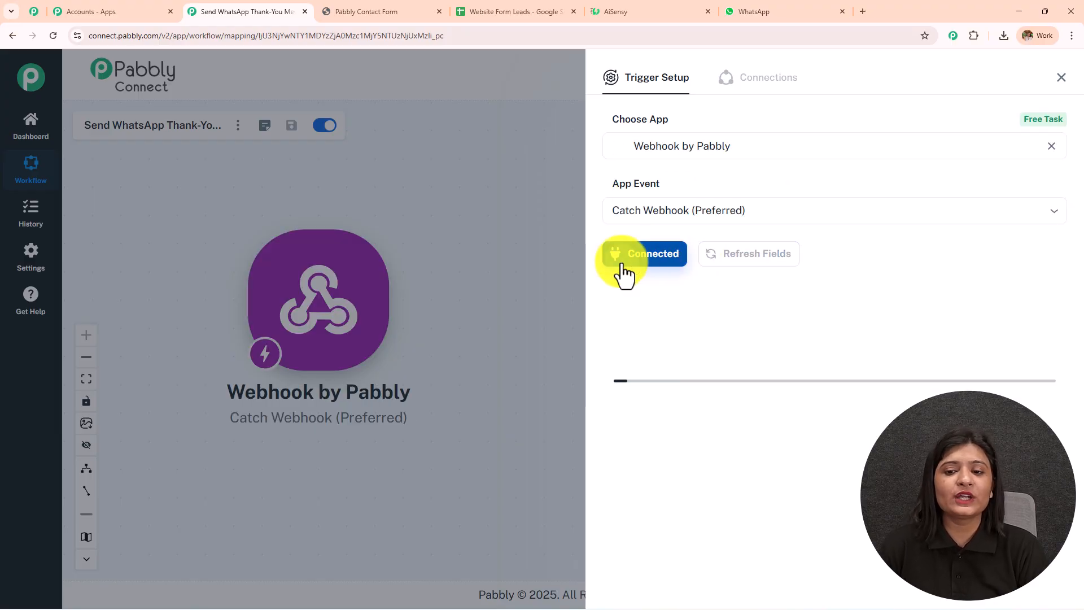
scroll(692, 381, down, 1)
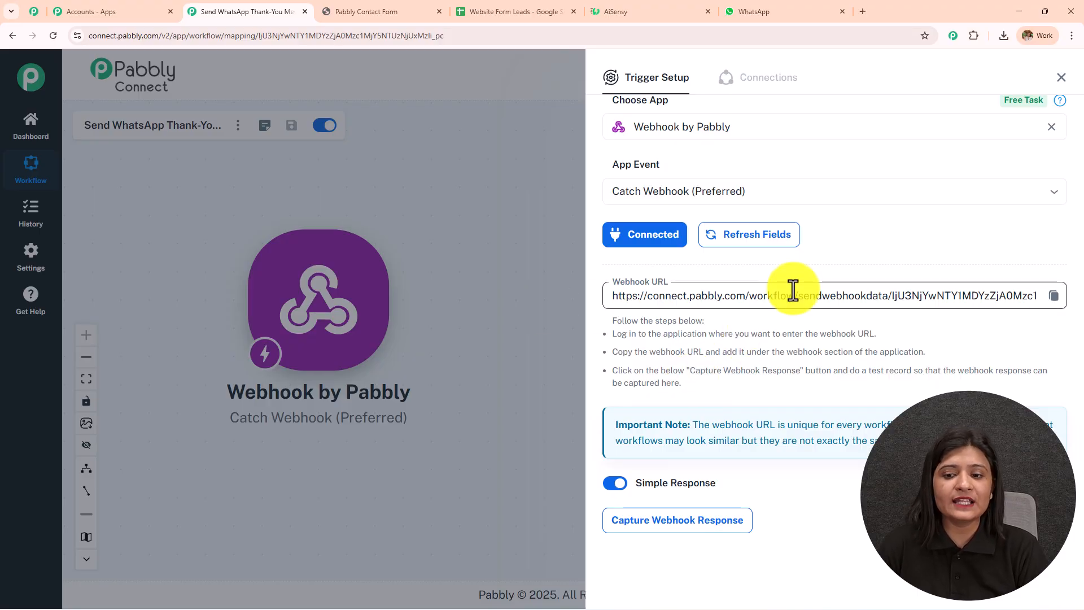
drag(613, 320, 761, 418)
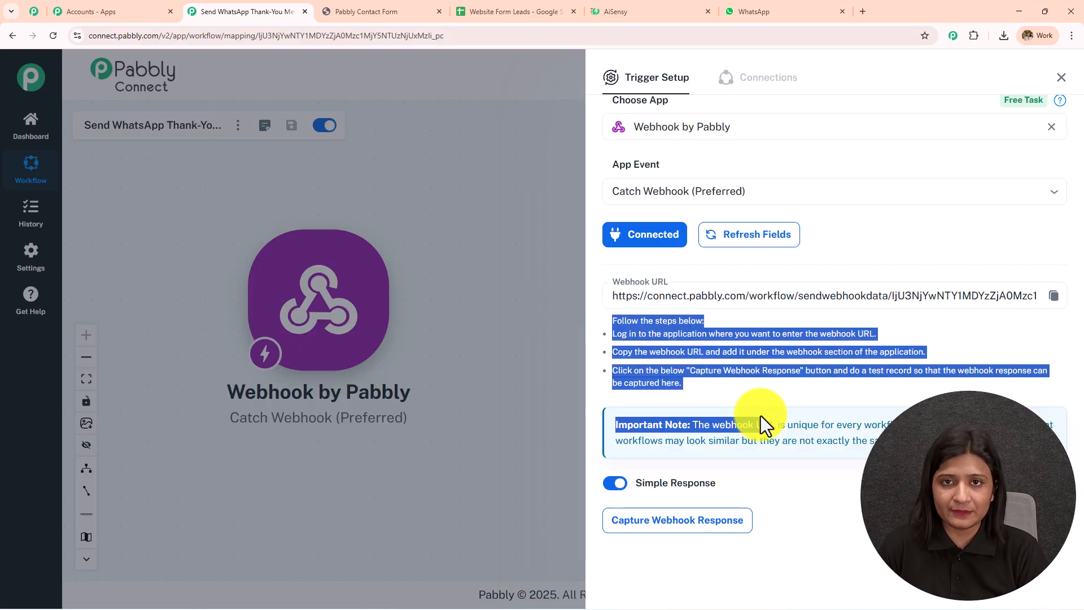
click(429, 14)
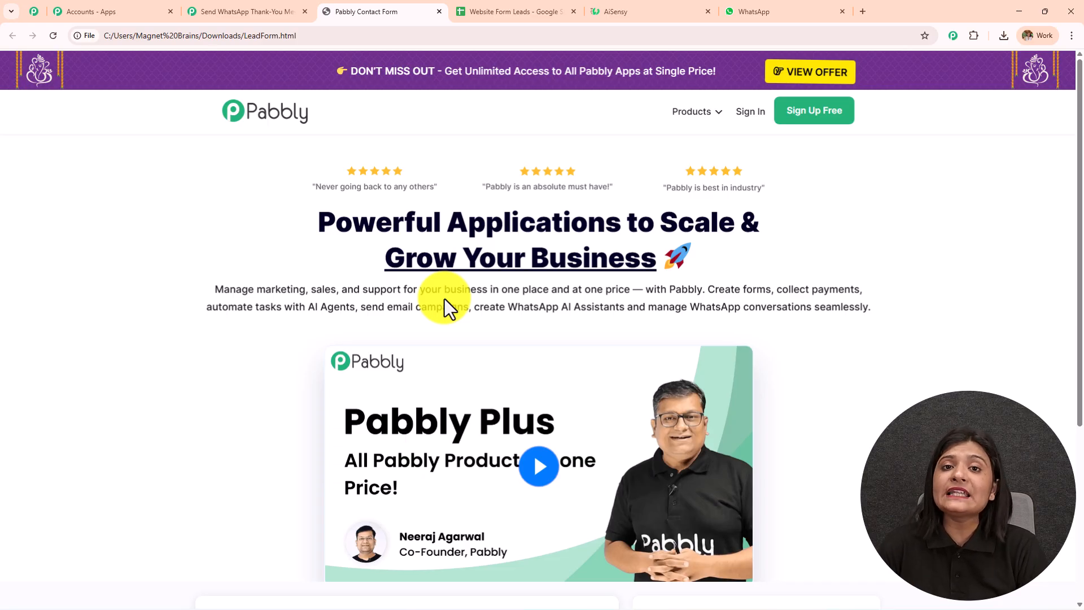
- Delete the old webhook URL from the fetch call in LeadForm.html
click(249, 12)
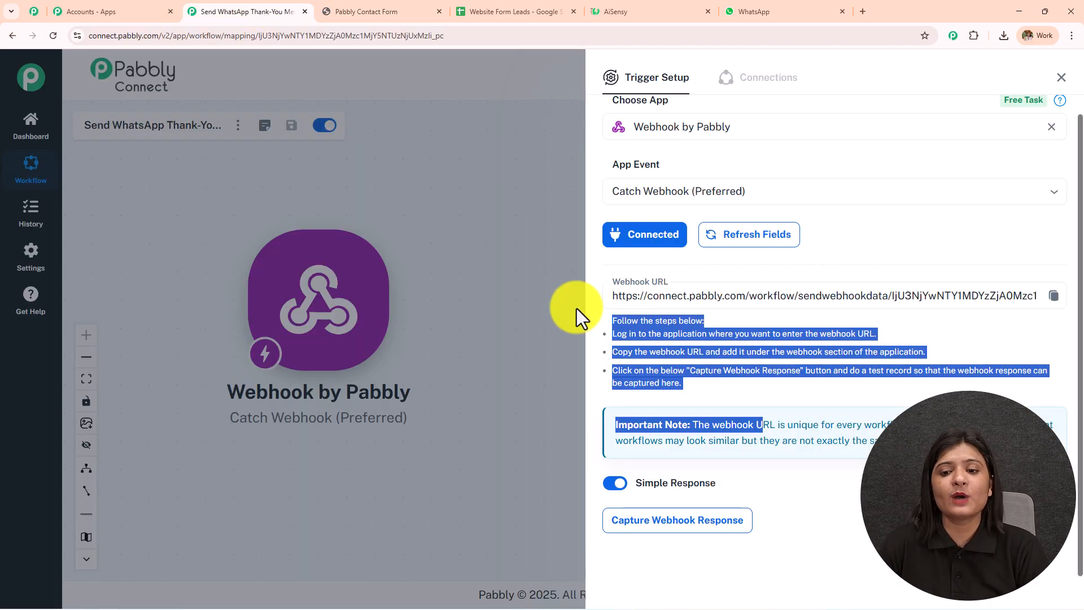
key(alt+Tab)
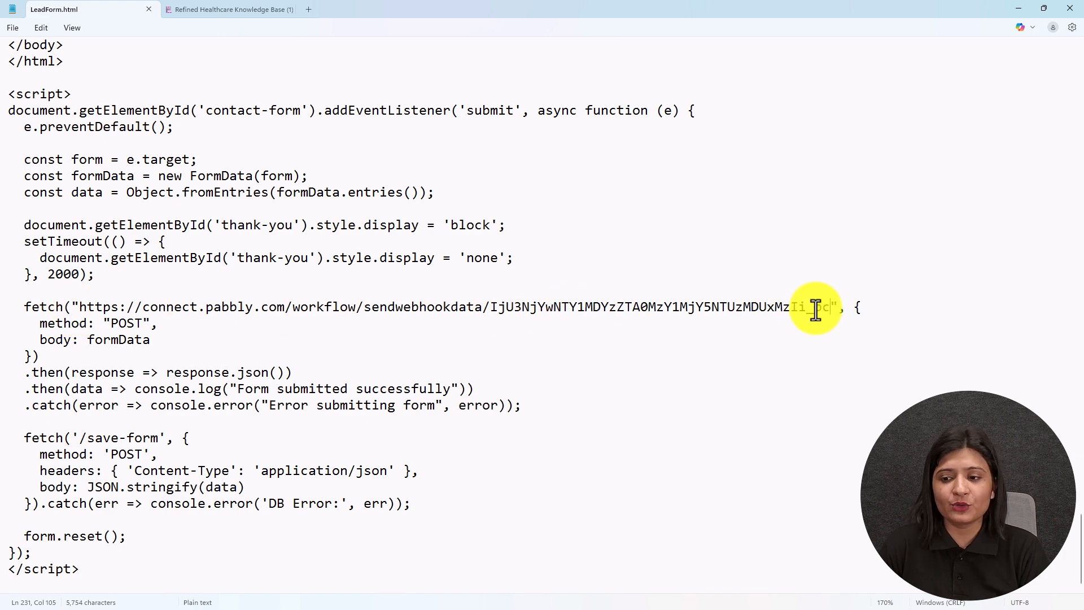
drag(831, 308, 79, 311)
key(BackSpace)
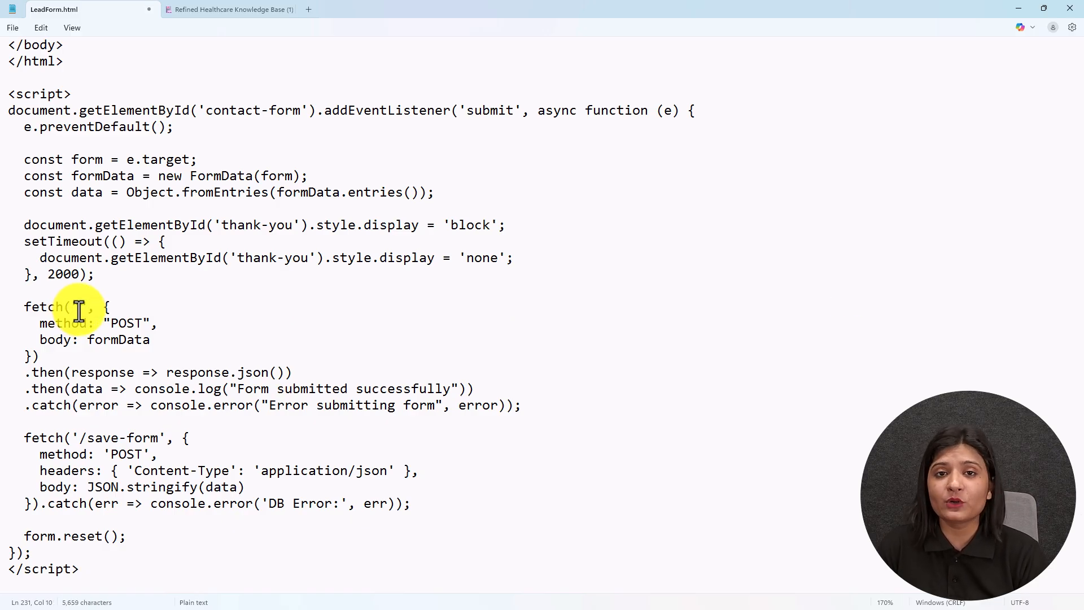
- Paste the new Pabbly webhook URL into the fetch call and save LeadForm.html
key(alt+Tab)
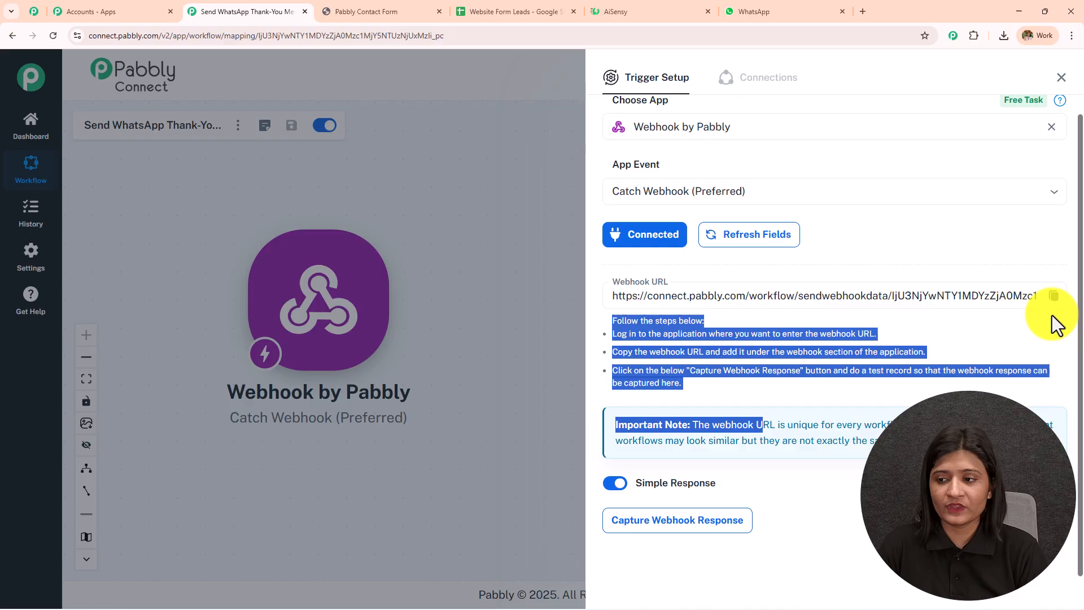
click(1054, 297)
click(1020, 17)
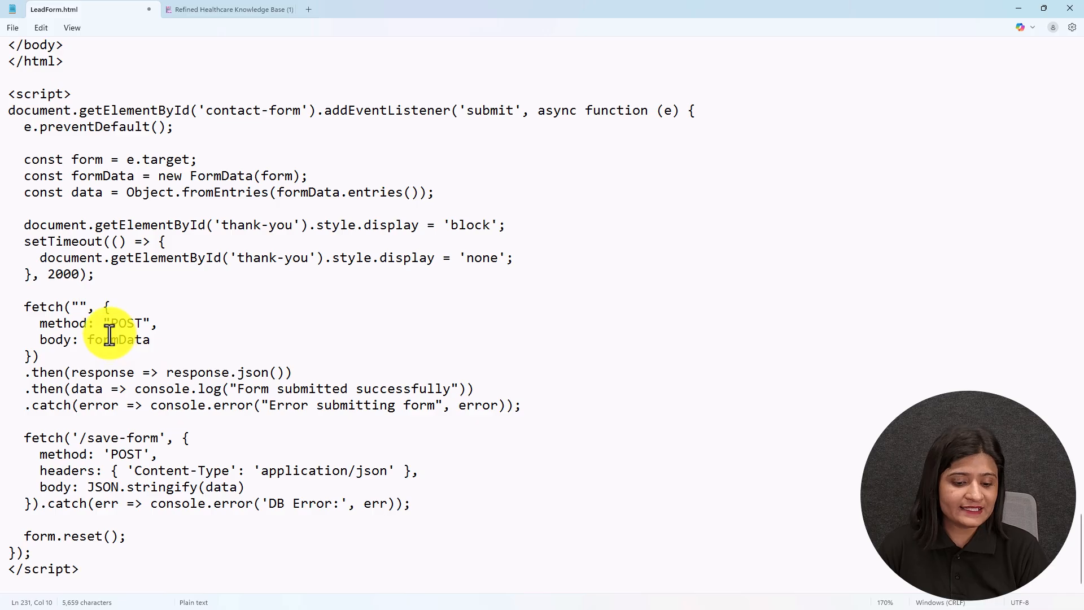
key(ctrl+v)
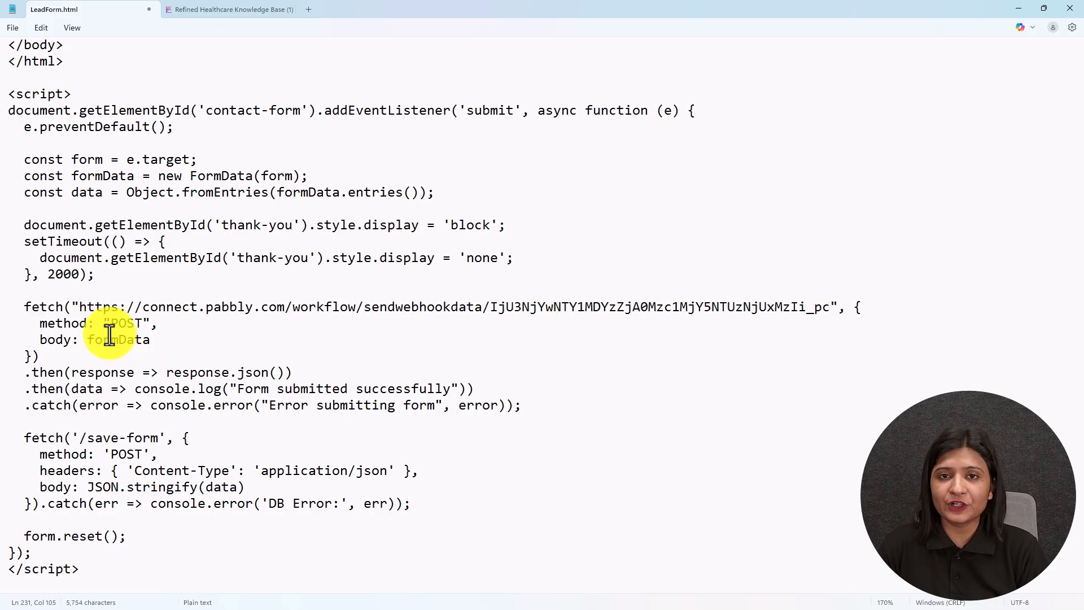
click(15, 28)
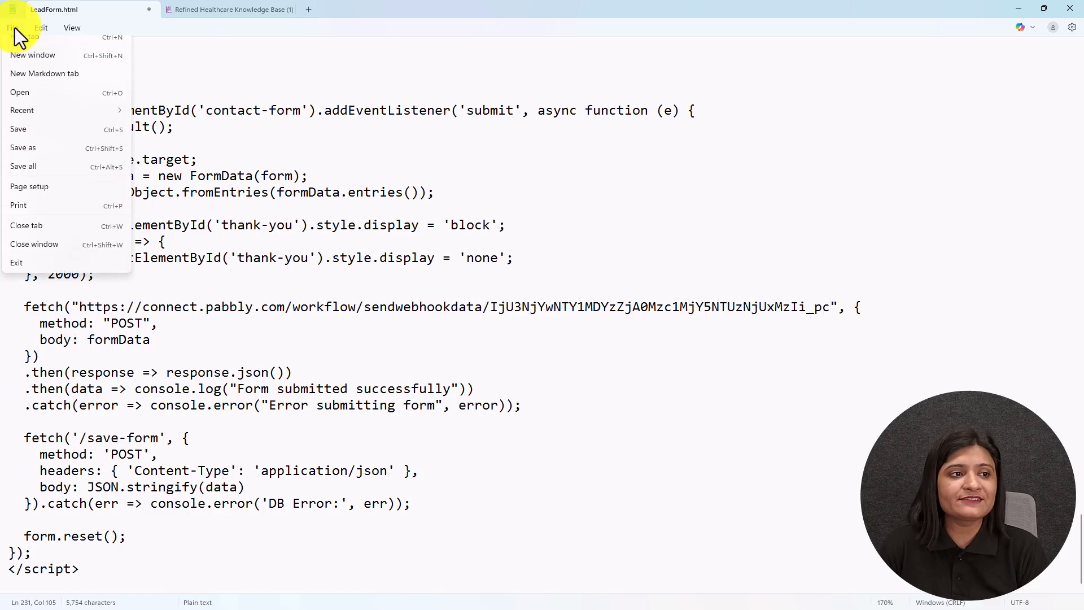
click(35, 140)
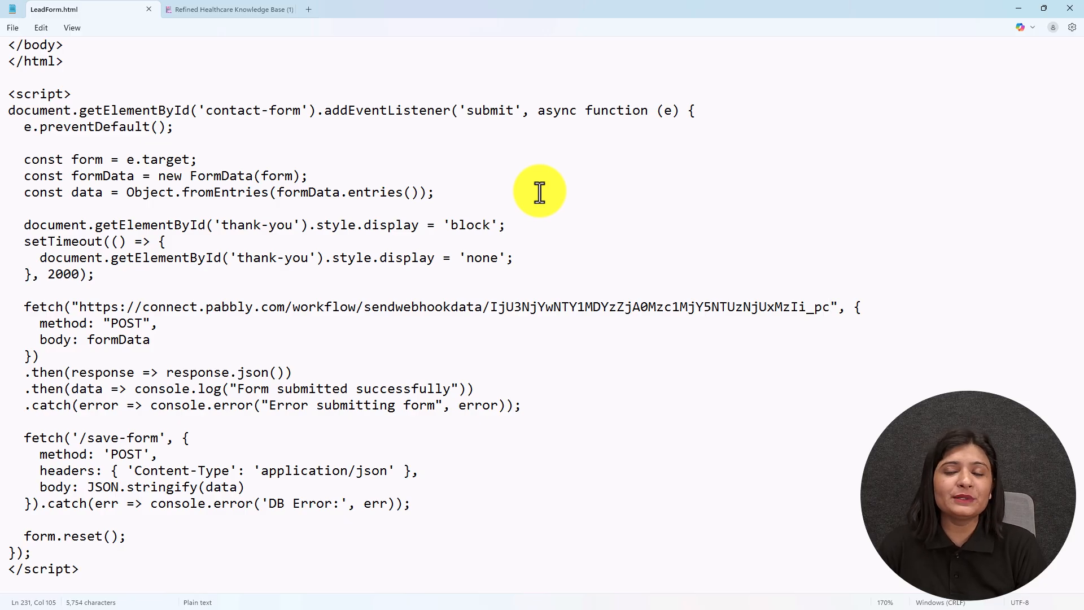
key(alt+Tab)
- Reload the lead form with the updated code and confirm the trigger shows Waiting For Webhook Response
click(347, 11)
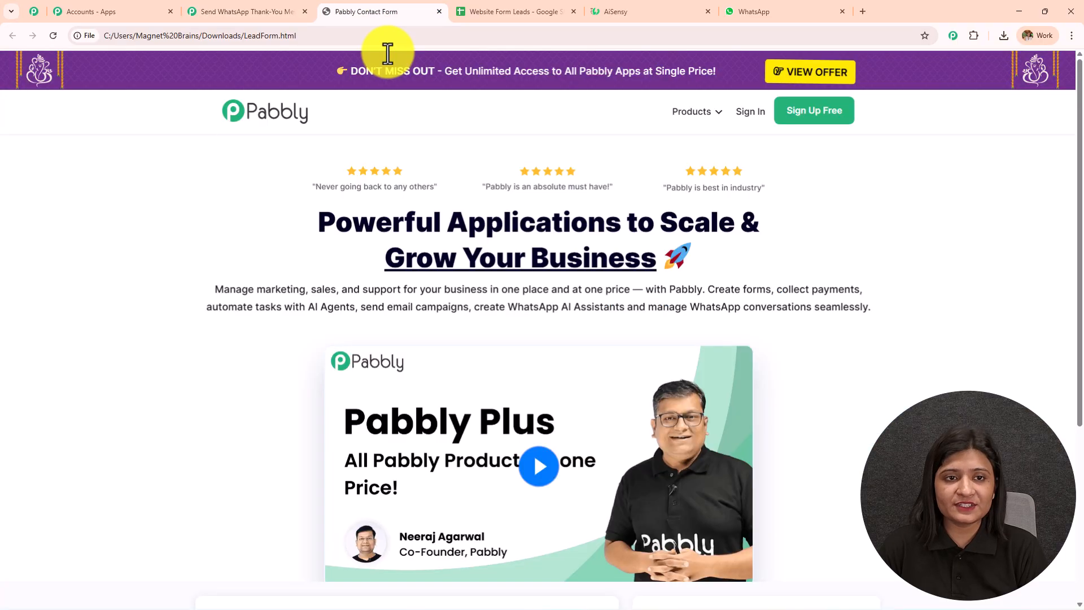
click(56, 36)
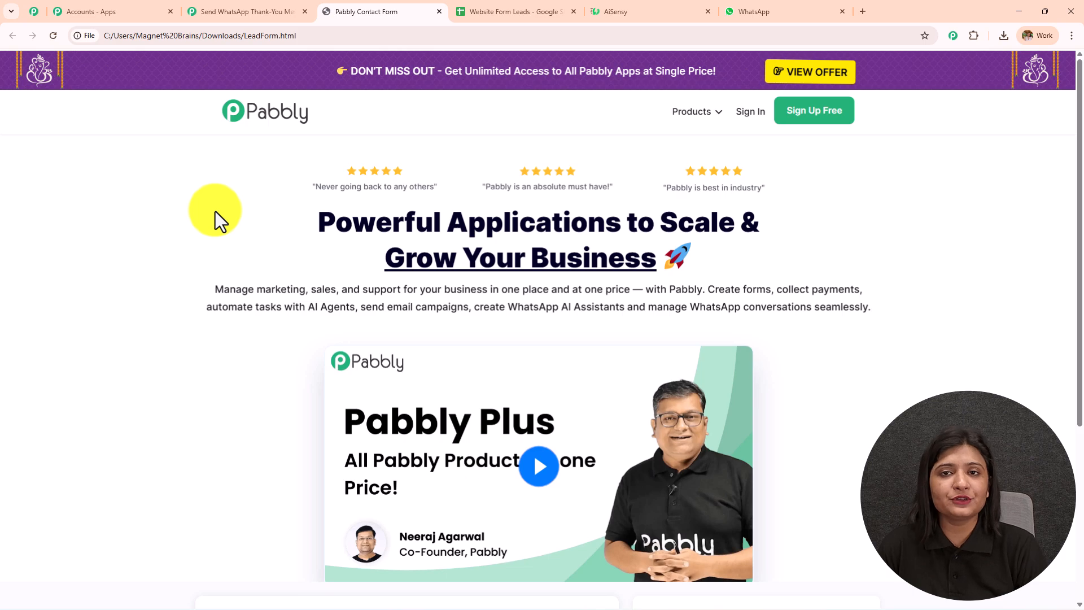
click(289, 11)
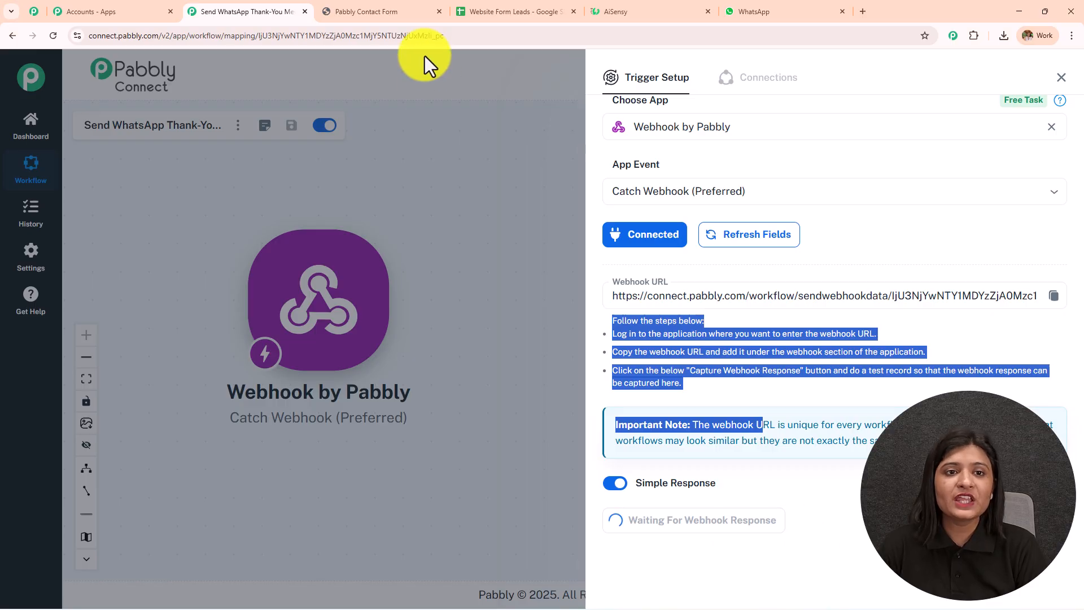
click(399, 12)
scroll(569, 328, down, 5)
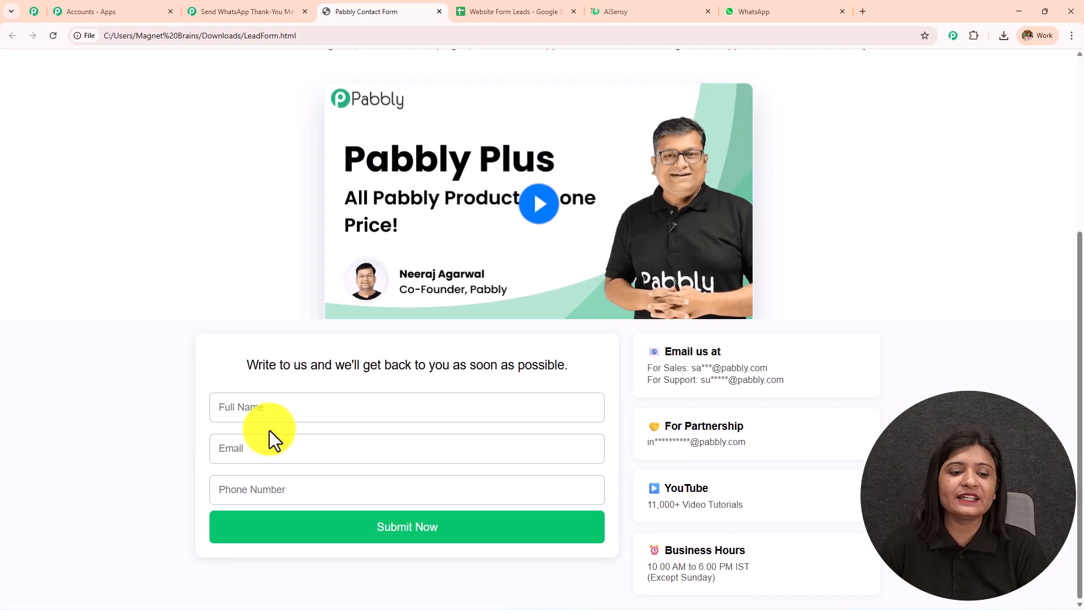
- Submit a test lead named 'Test US' with a test email address and phone number through the form
click(232, 12)
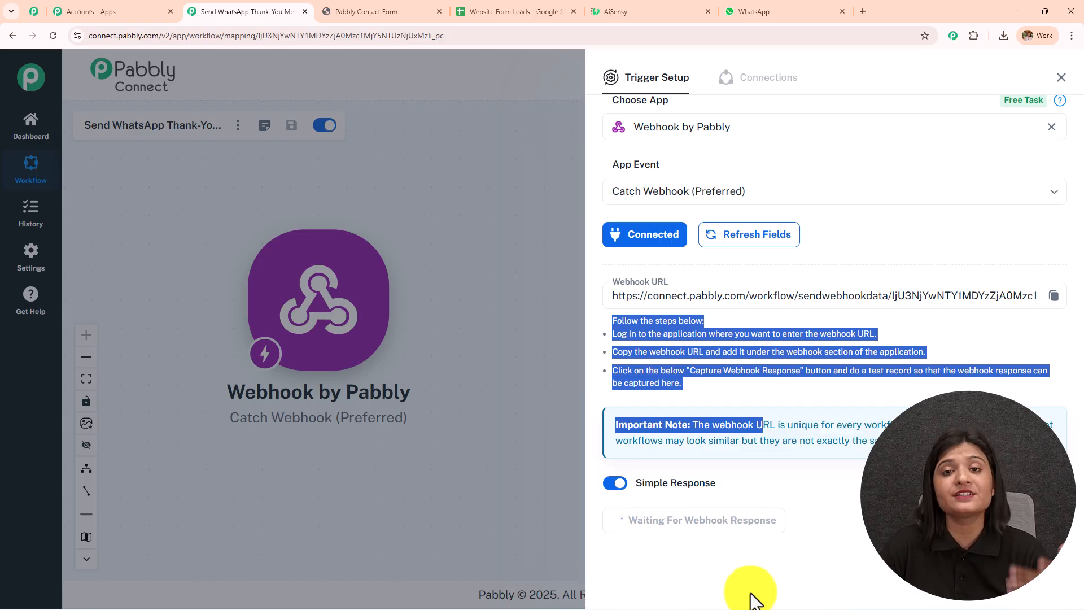
click(405, 12)
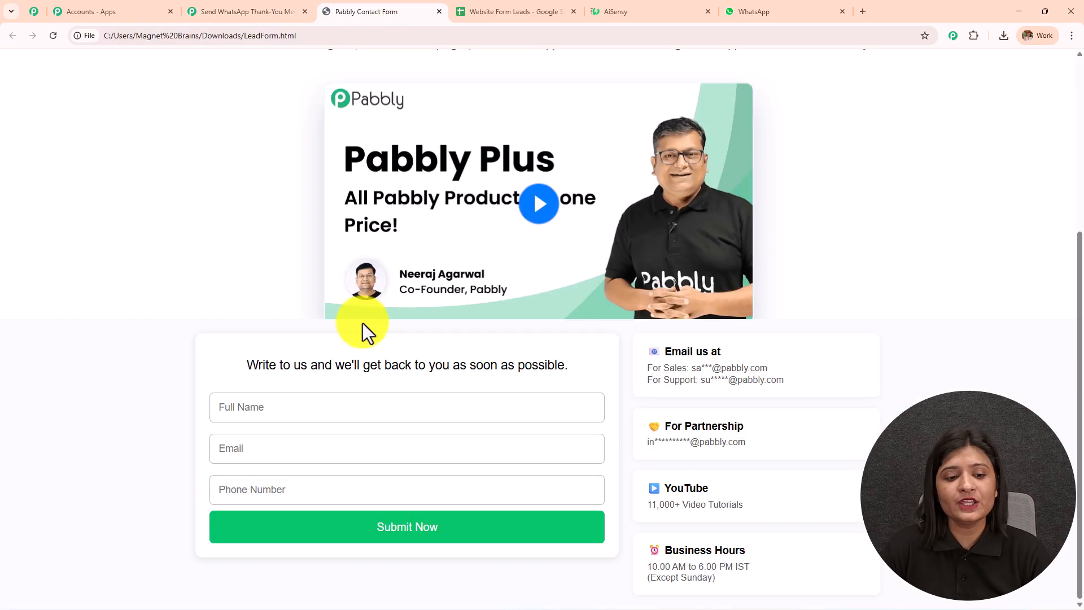
click(329, 407)
text(Test USe)
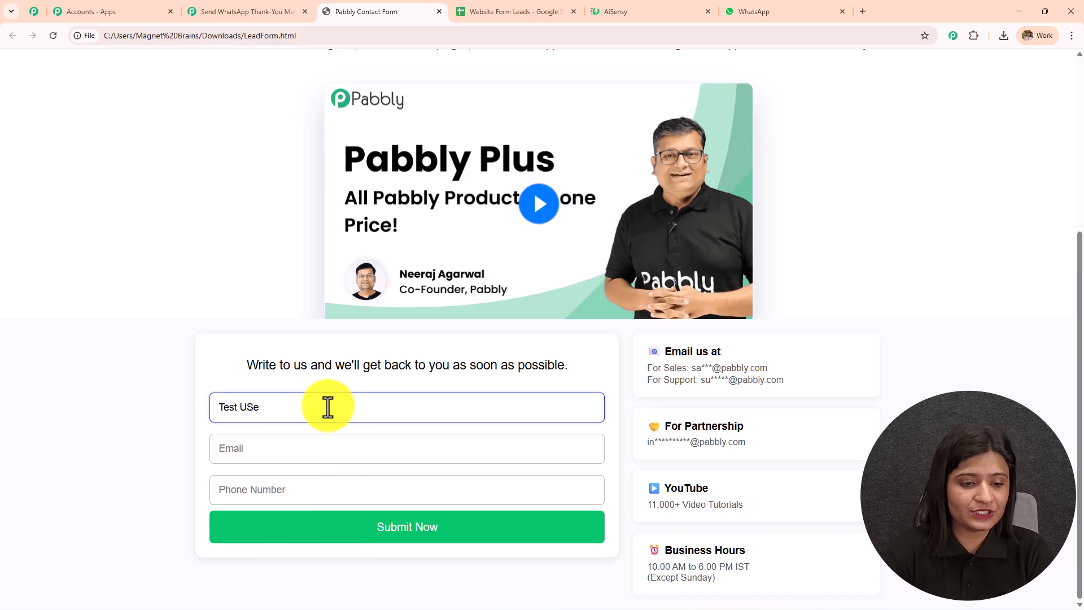
click(327, 449)
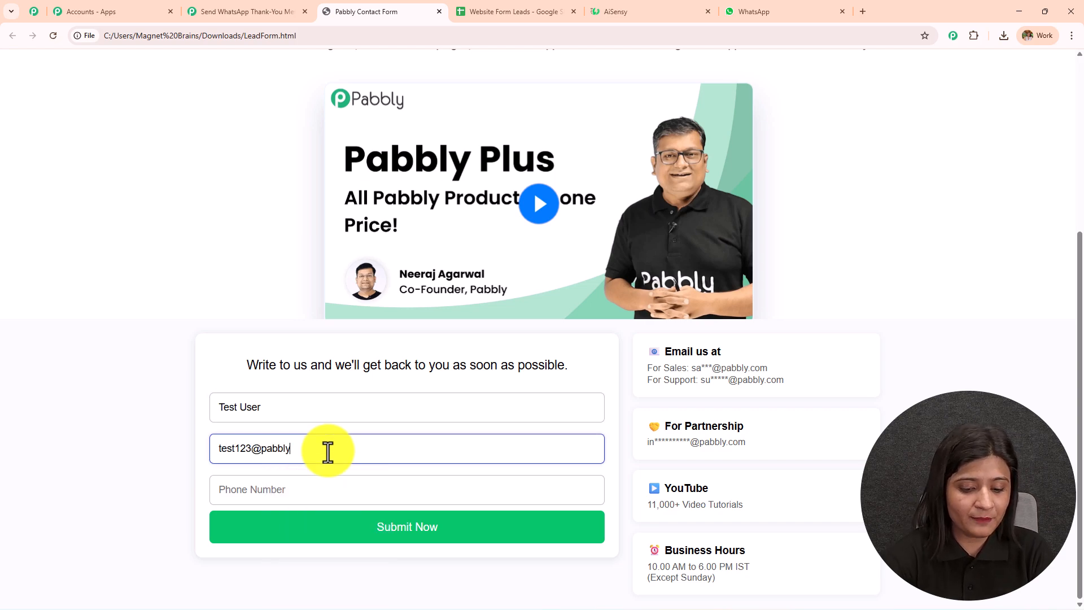
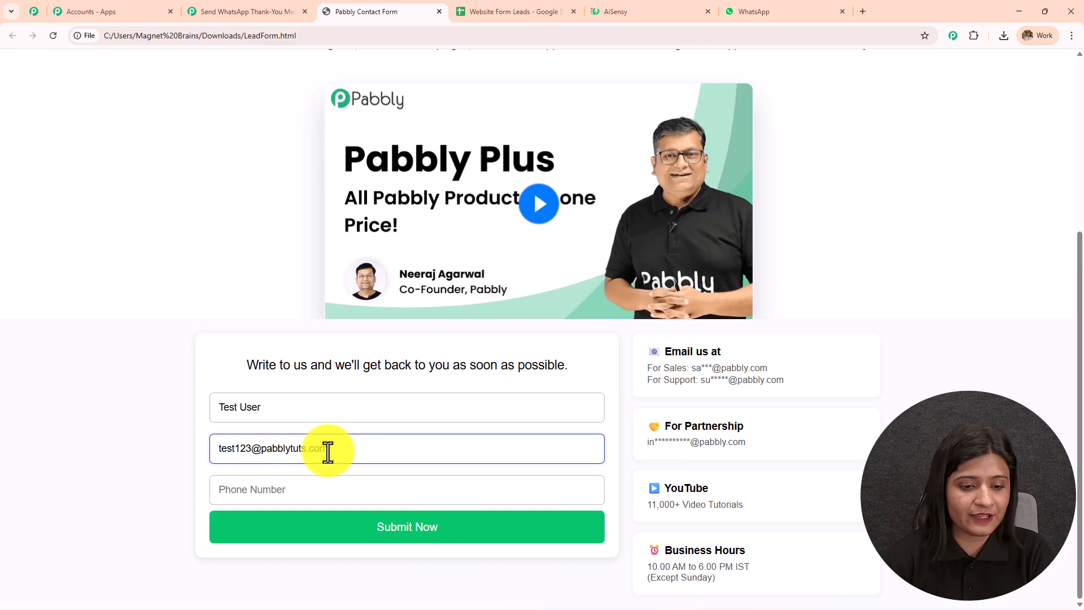
click(328, 492)
click(356, 527)
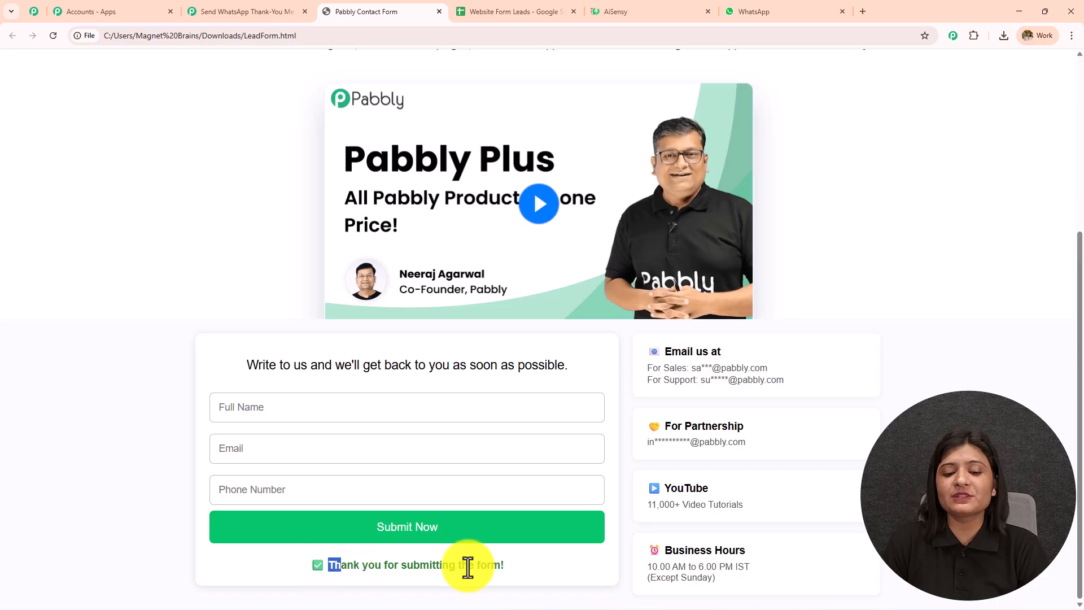
- Review the webhook's captured phone, name and email values, then close Trigger Setup
click(243, 12)
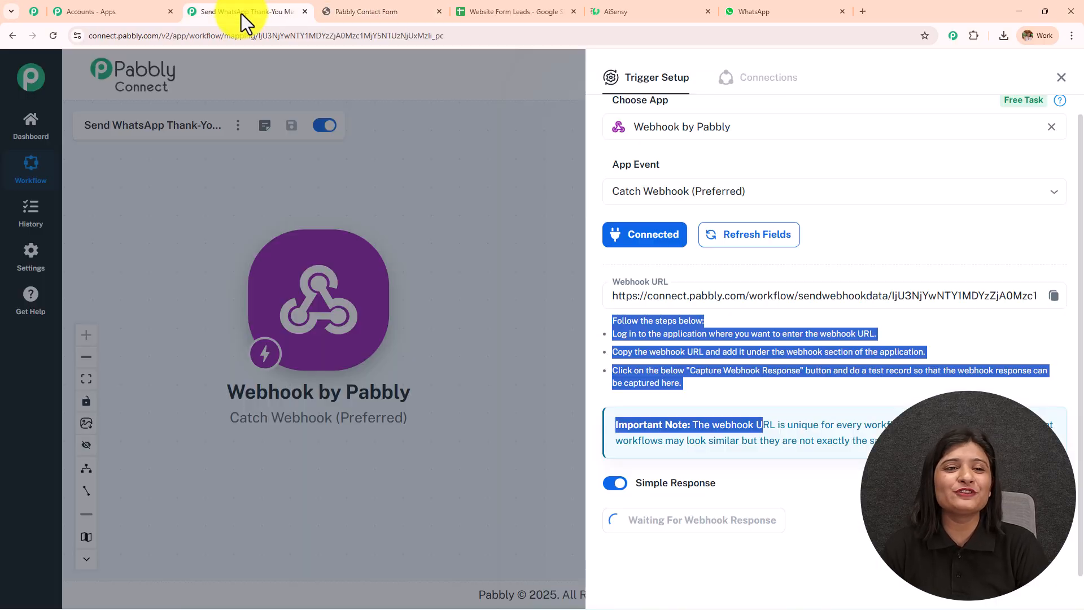
scroll(819, 329, down, 5)
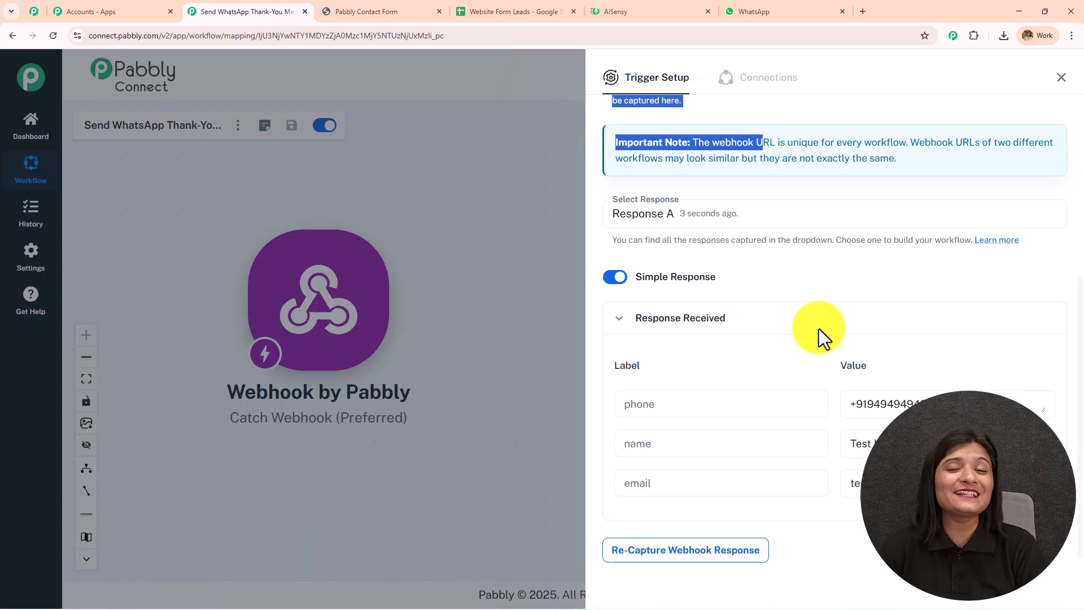
click(960, 404)
click(864, 444)
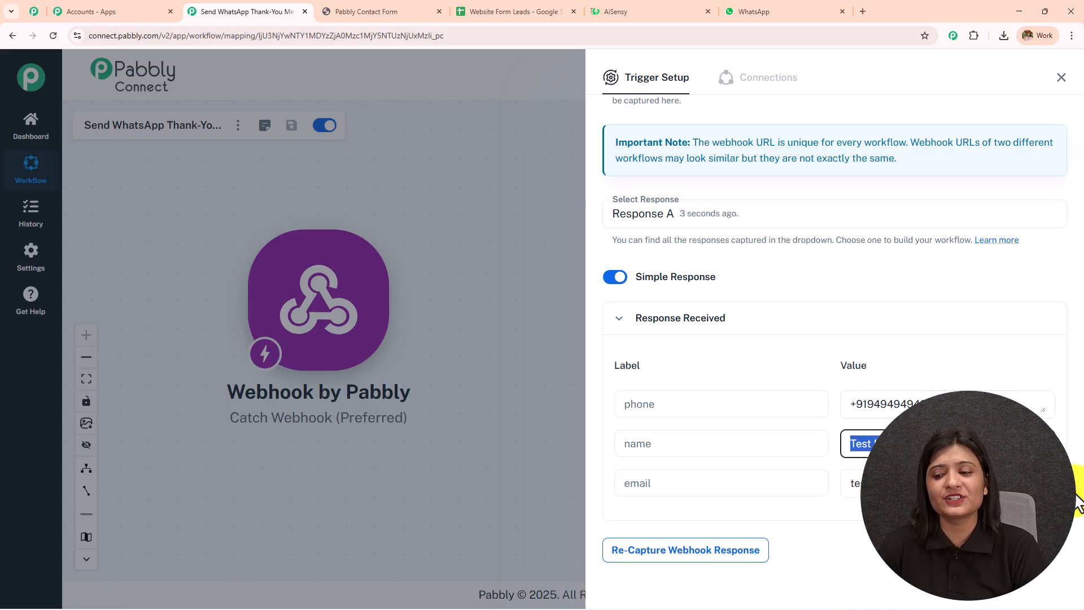
key(Tab)
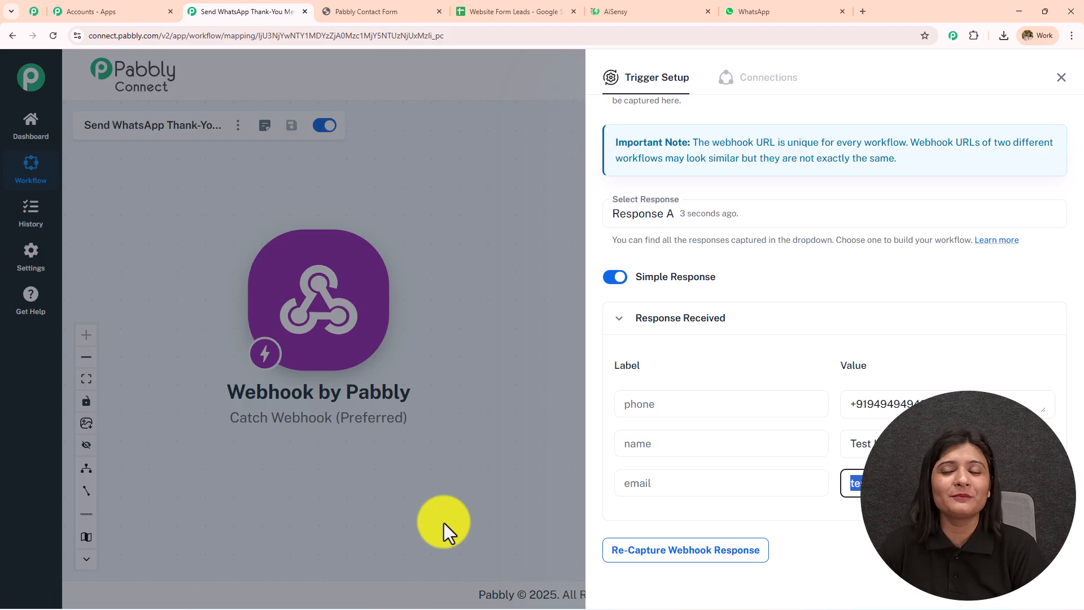
click(384, 13)
click(259, 12)
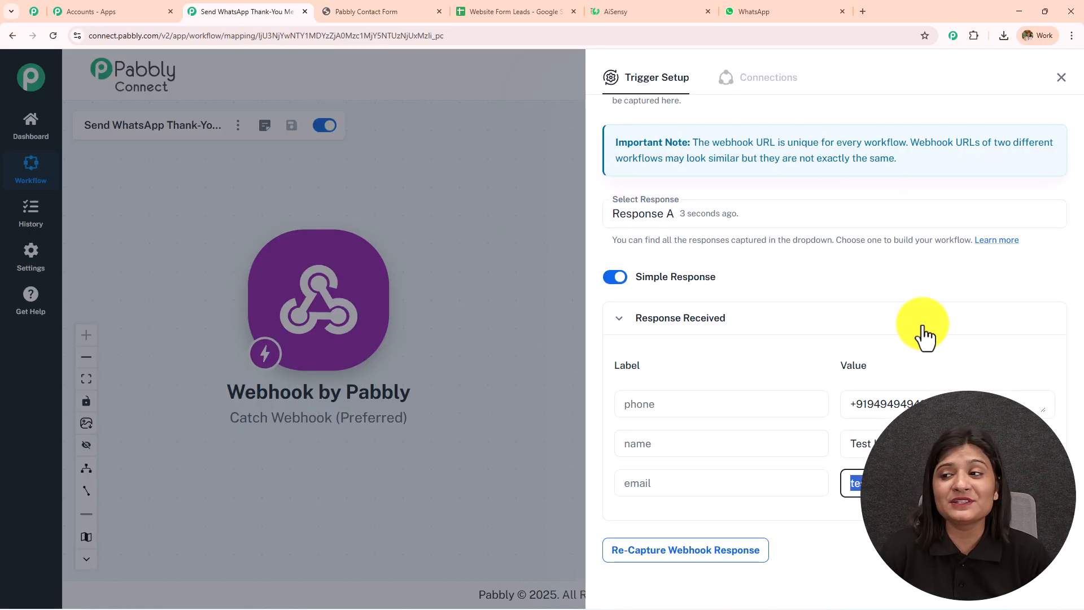
click(1062, 78)
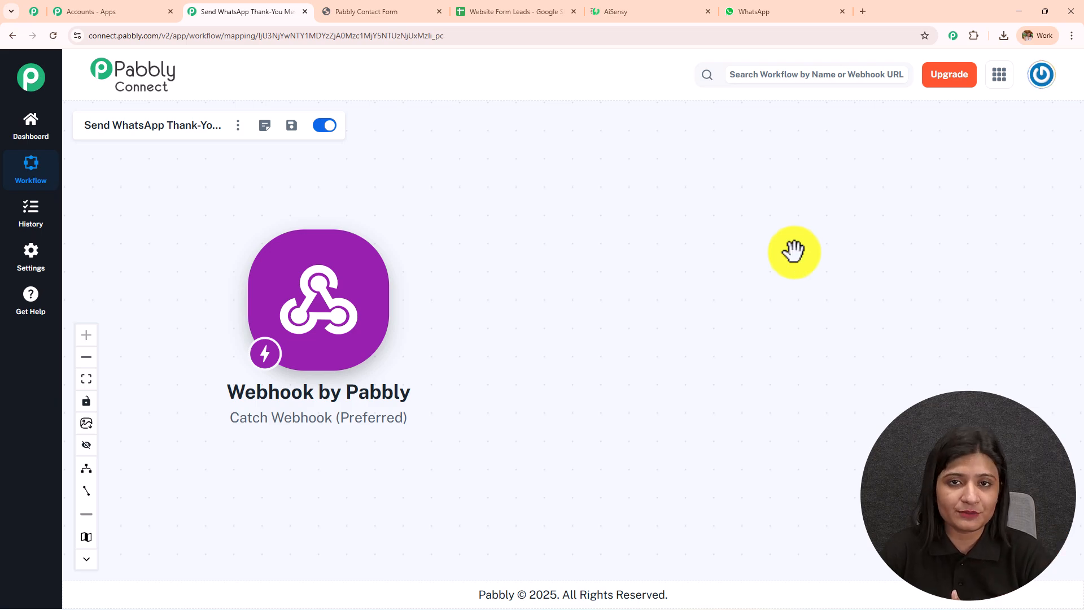
- Add a new action step after the webhook and search the apps for 'sheets'
click(516, 12)
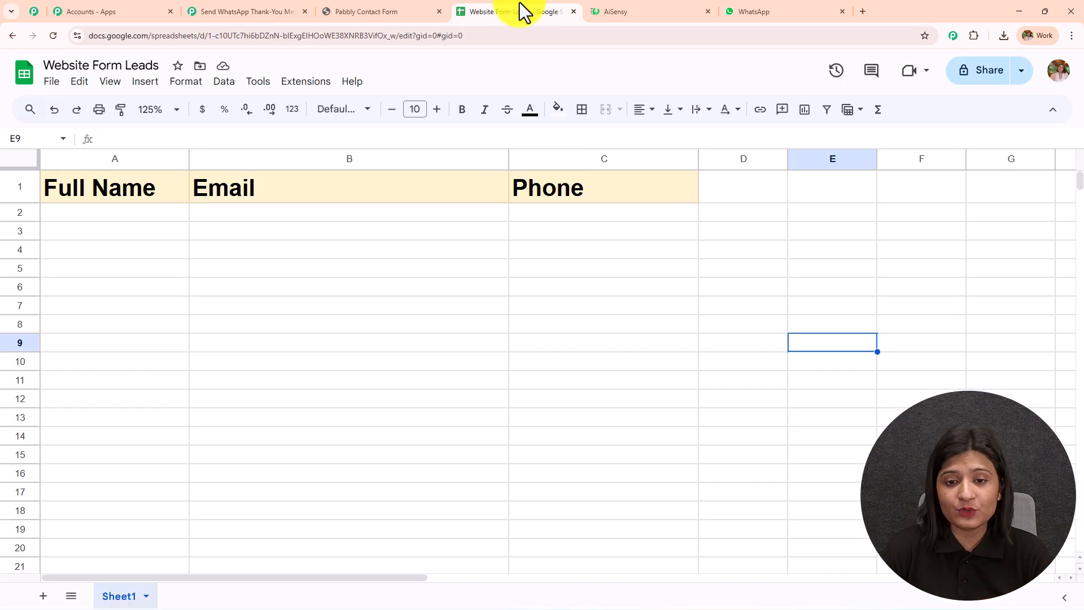
click(302, 17)
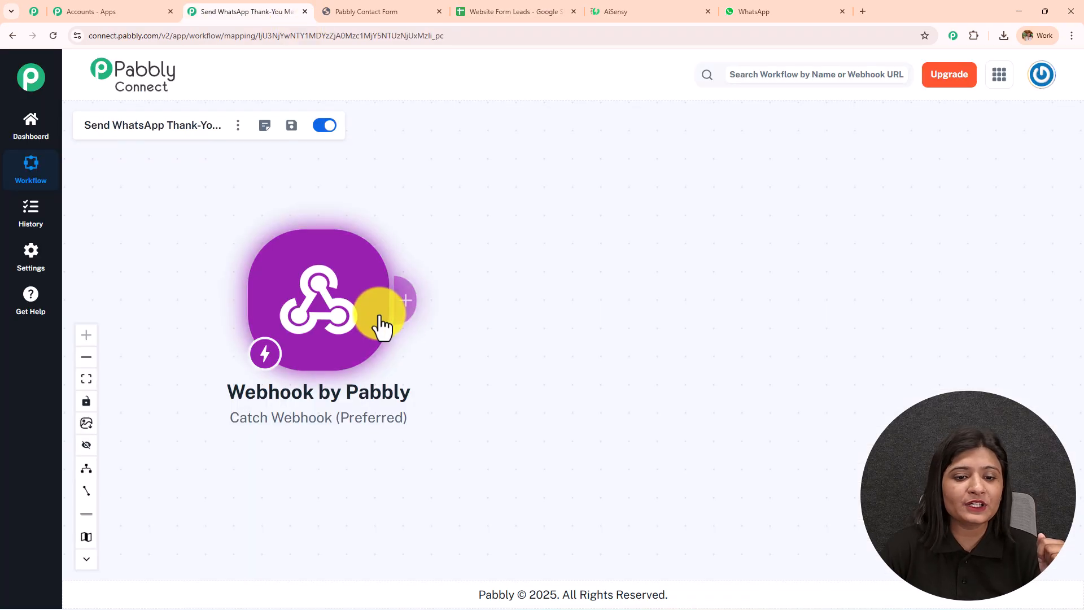
click(407, 323)
click(692, 147)
text(sheets)
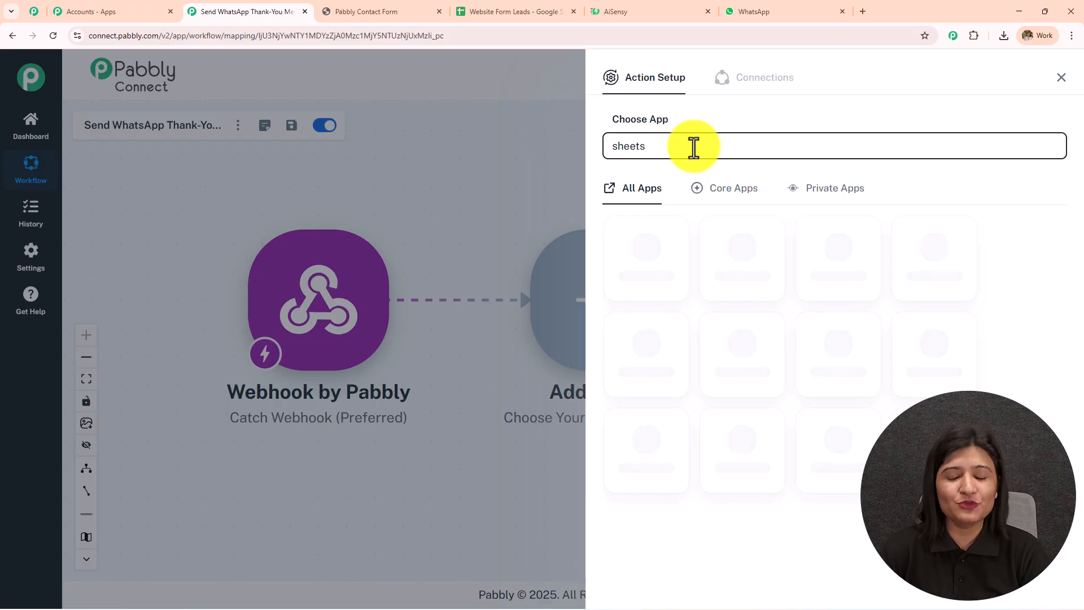
- Set the action to Google Sheets with the Add New Row event
click(678, 249)
click(668, 211)
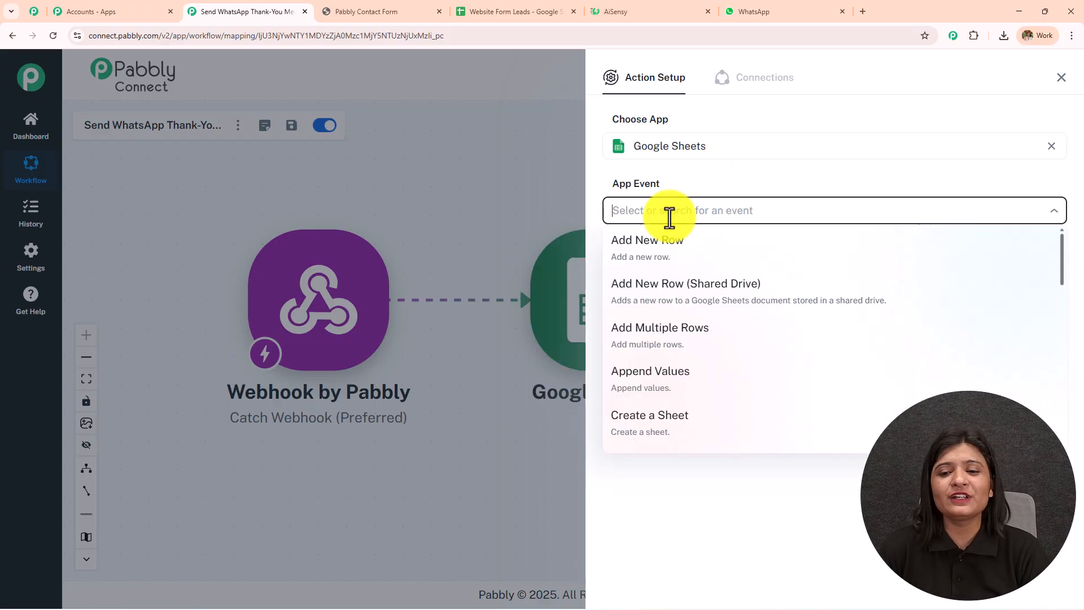
click(674, 252)
click(653, 252)
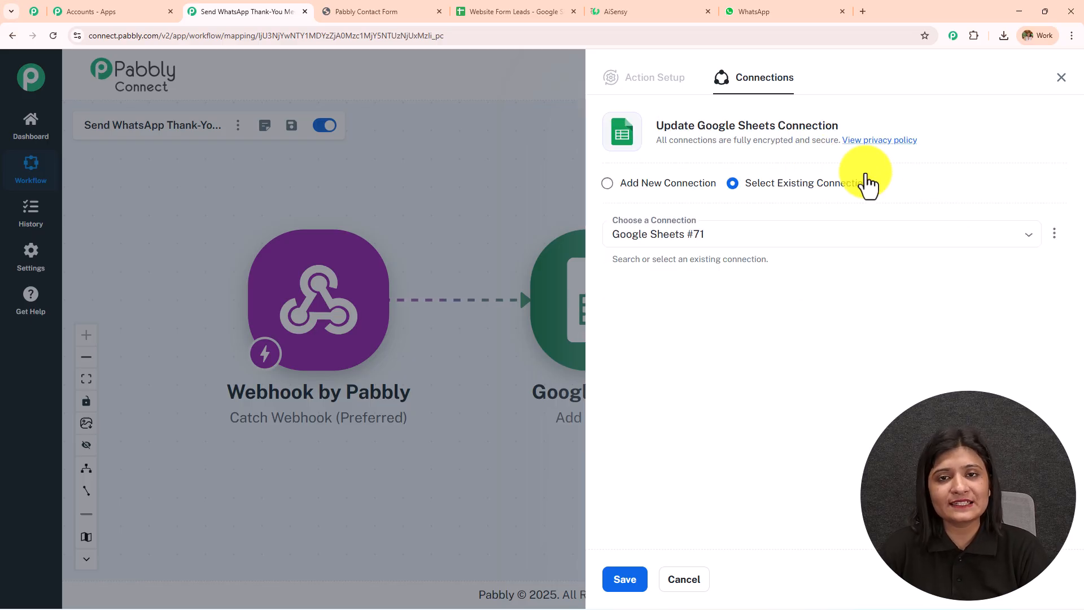
- Create a new Google Sheets connection by signing in with Google and allowing access
click(616, 188)
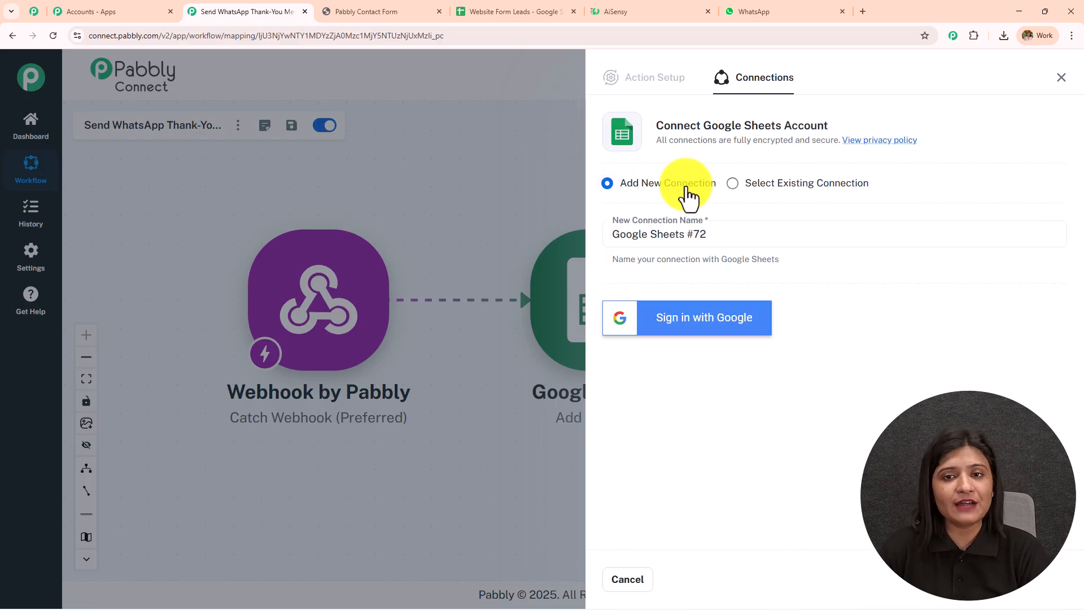
click(706, 334)
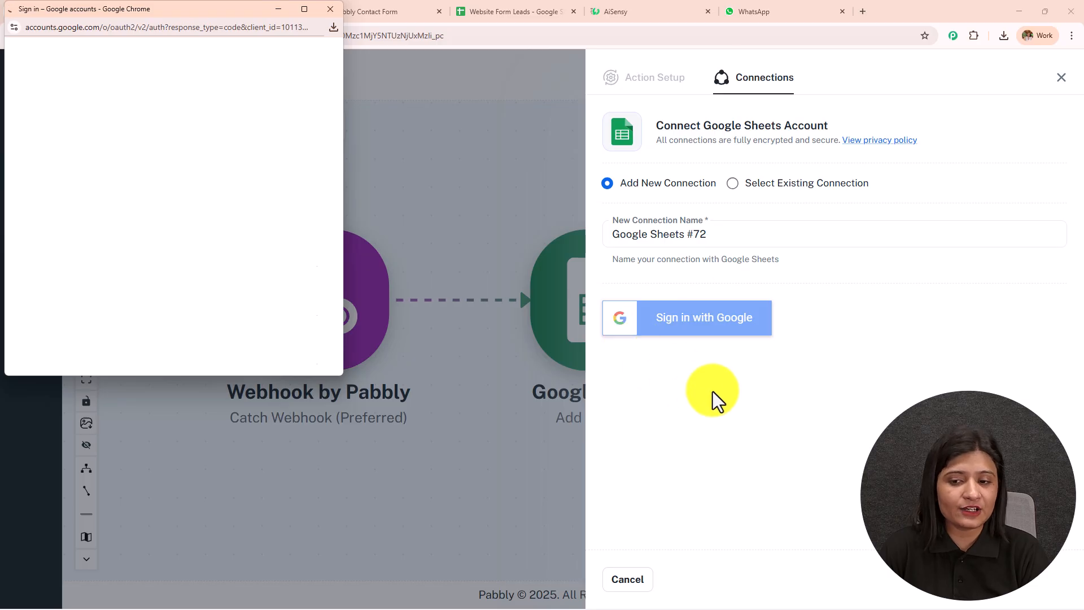
click(242, 252)
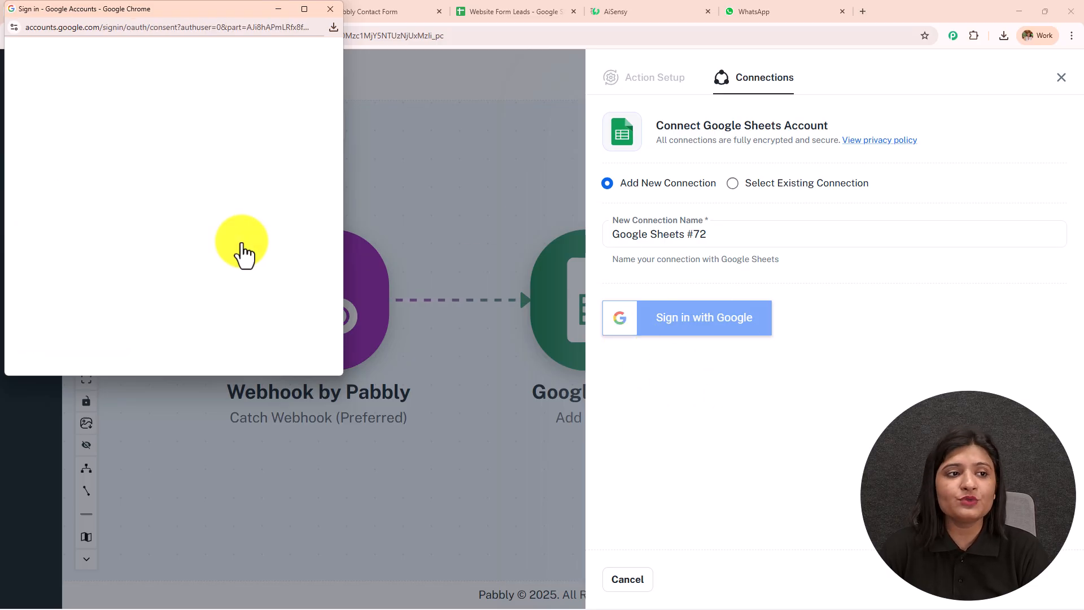
scroll(242, 252, down, 5)
click(250, 310)
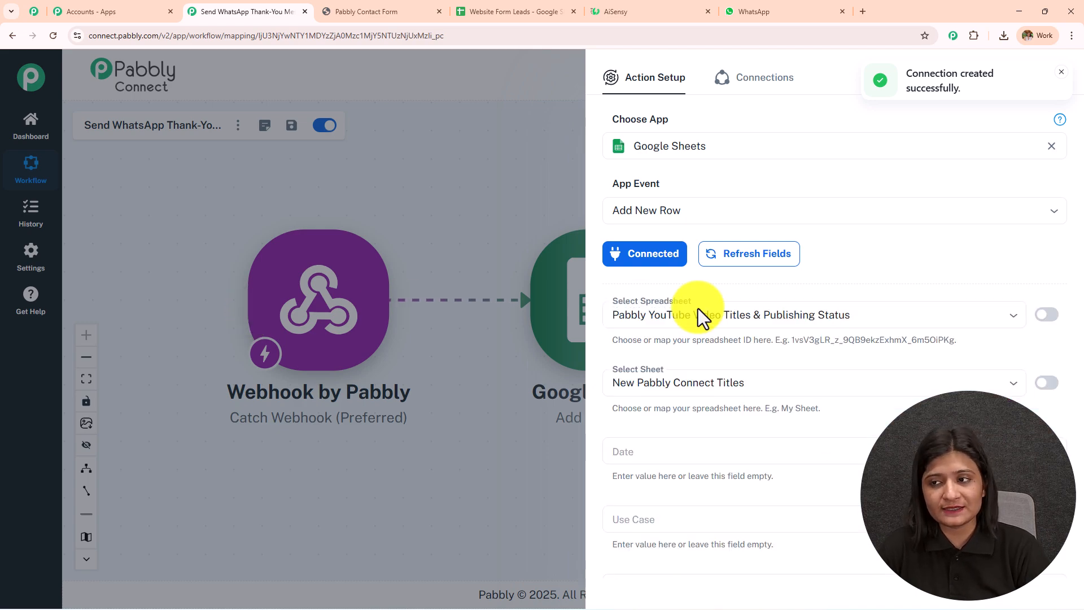
- Select the Website Form Leads spreadsheet, found by searching 'we', keeping Sheet1
scroll(811, 289, down, 1)
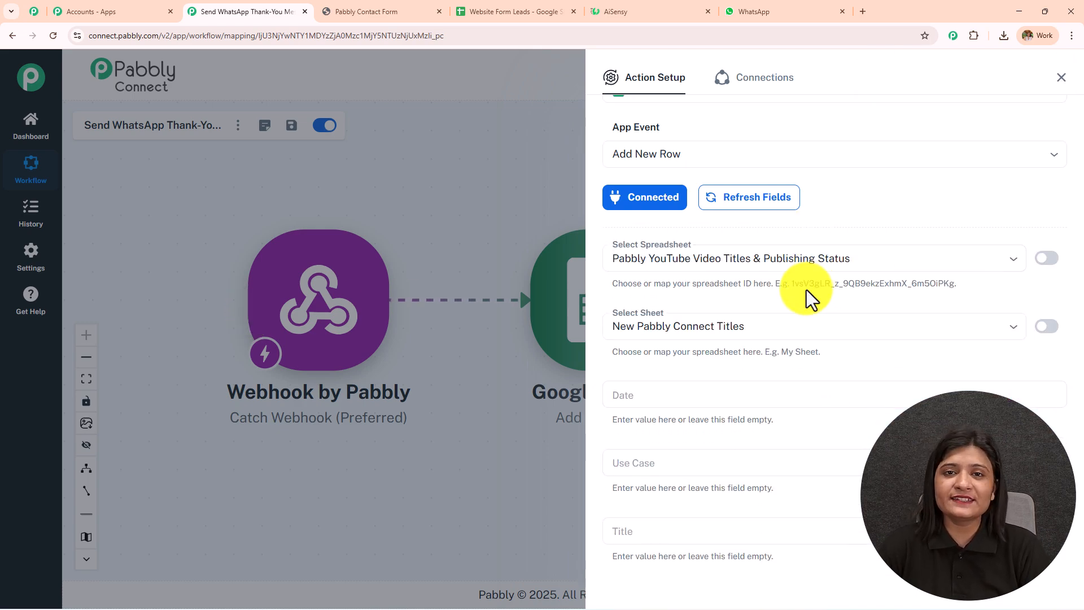
scroll(806, 289, down, 1)
click(804, 199)
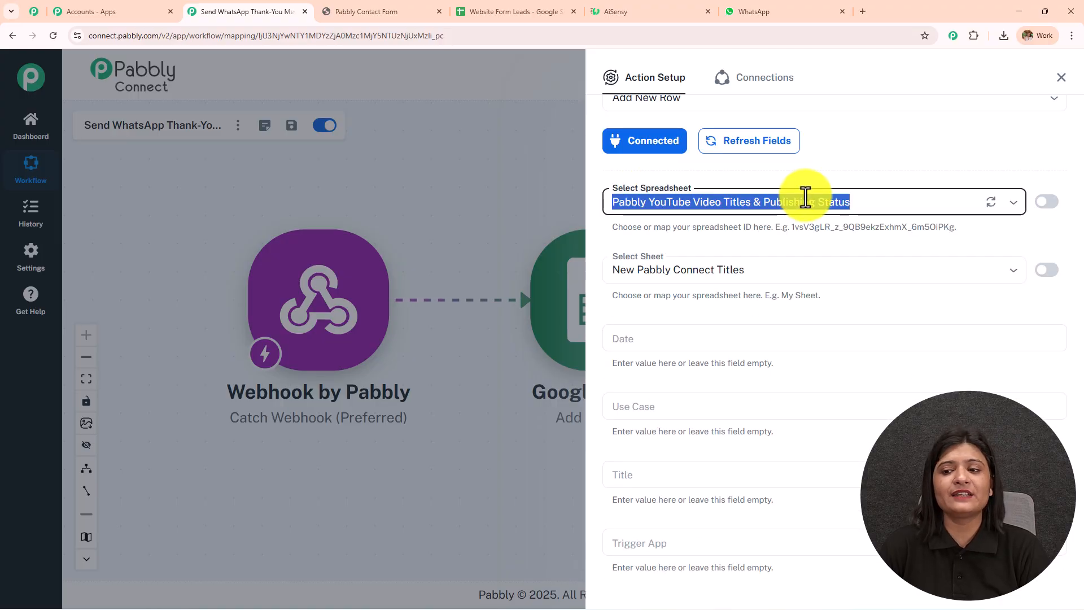
click(873, 172)
click(514, 11)
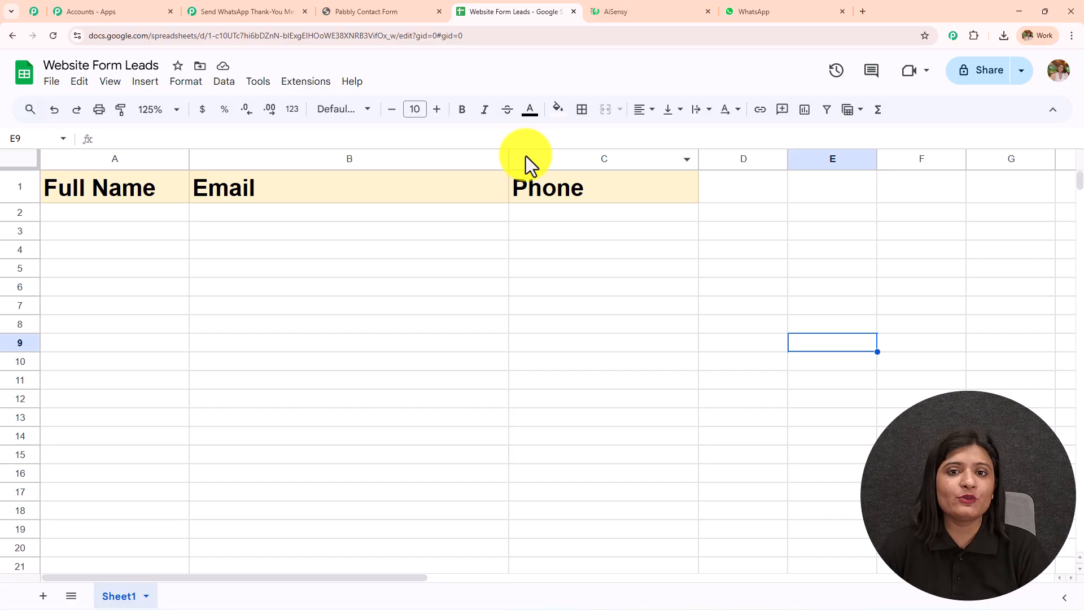
click(242, 11)
click(756, 197)
text(we)
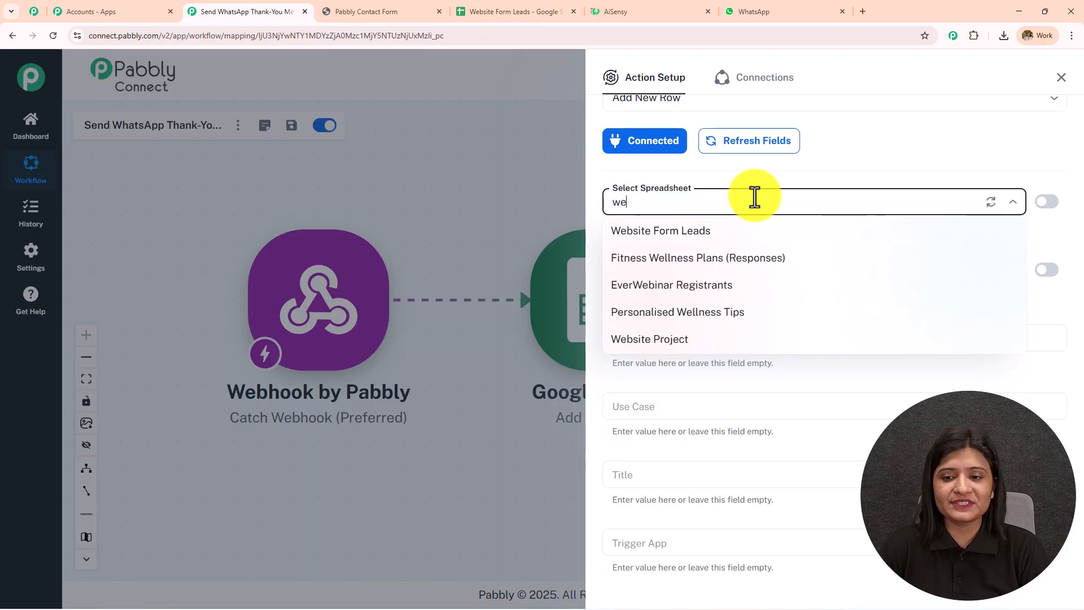
click(701, 232)
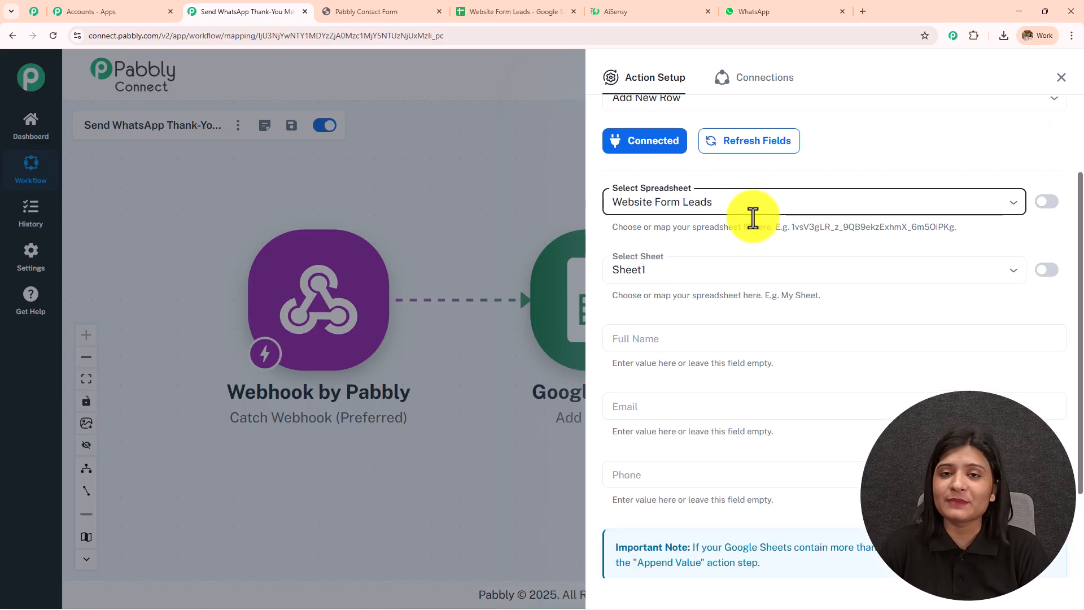
scroll(754, 218, down, 2)
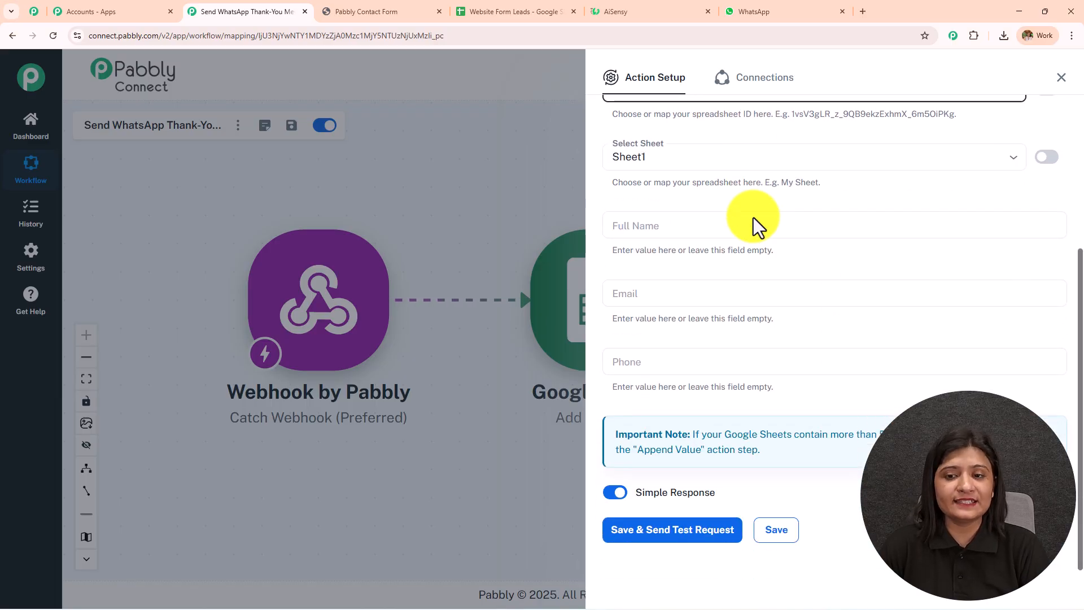
scroll(753, 218, up, 1)
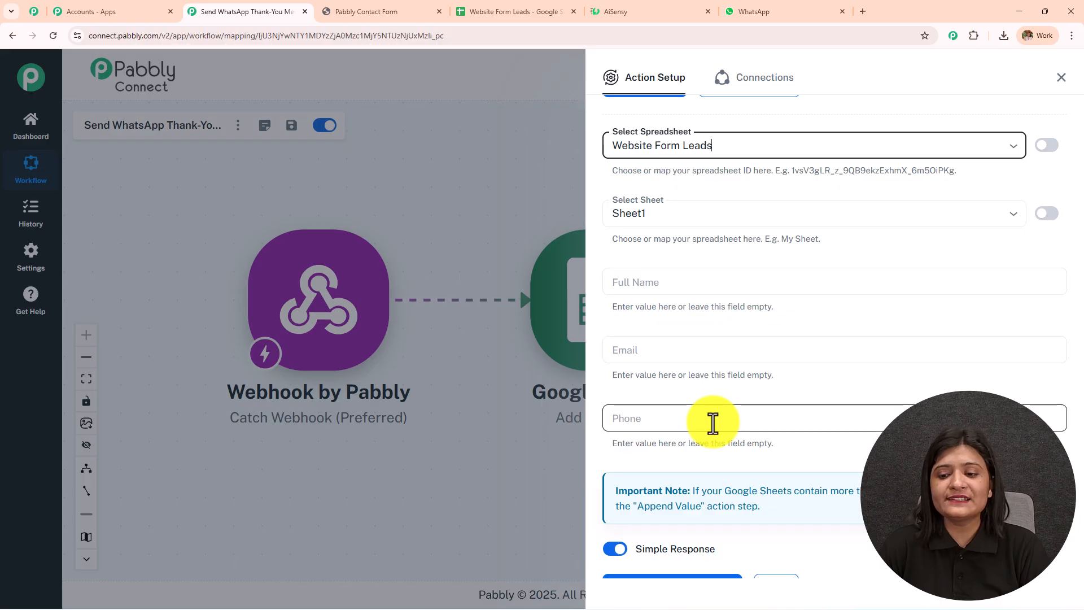
- Check the sheet's column headers, then try a 'test user' value in Full Name and clear it
click(494, 12)
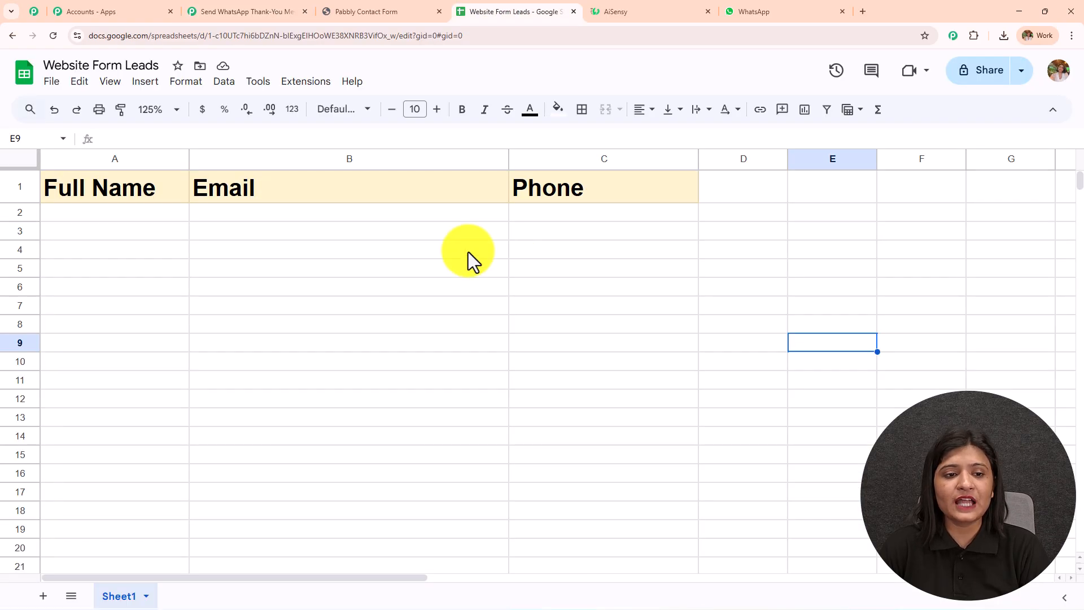
click(247, 11)
click(659, 282)
text(test is)
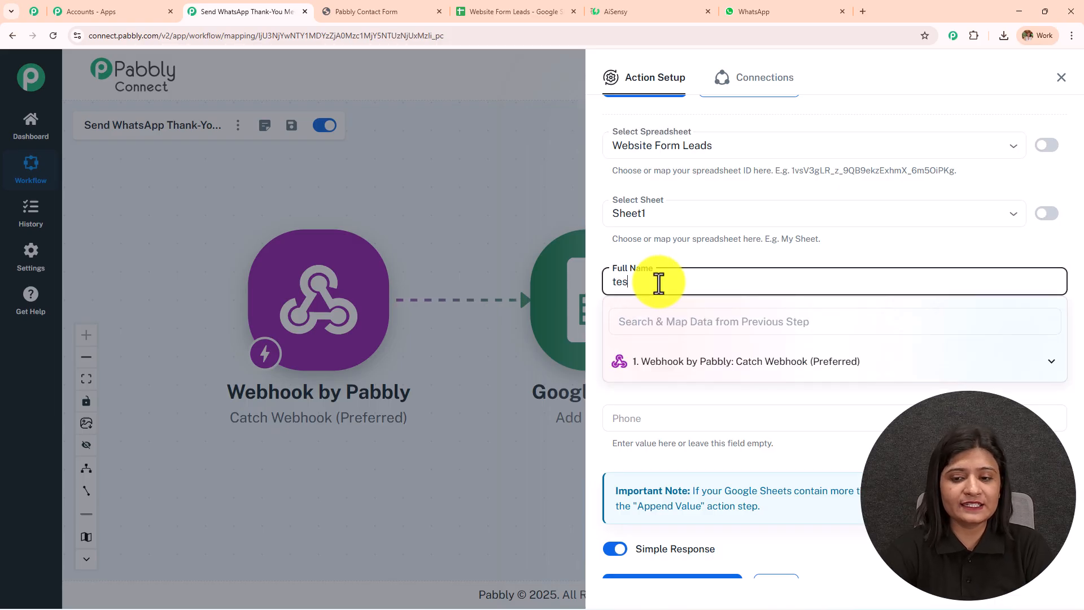
key(BackSpace)
key(BackSpace)
text(user)
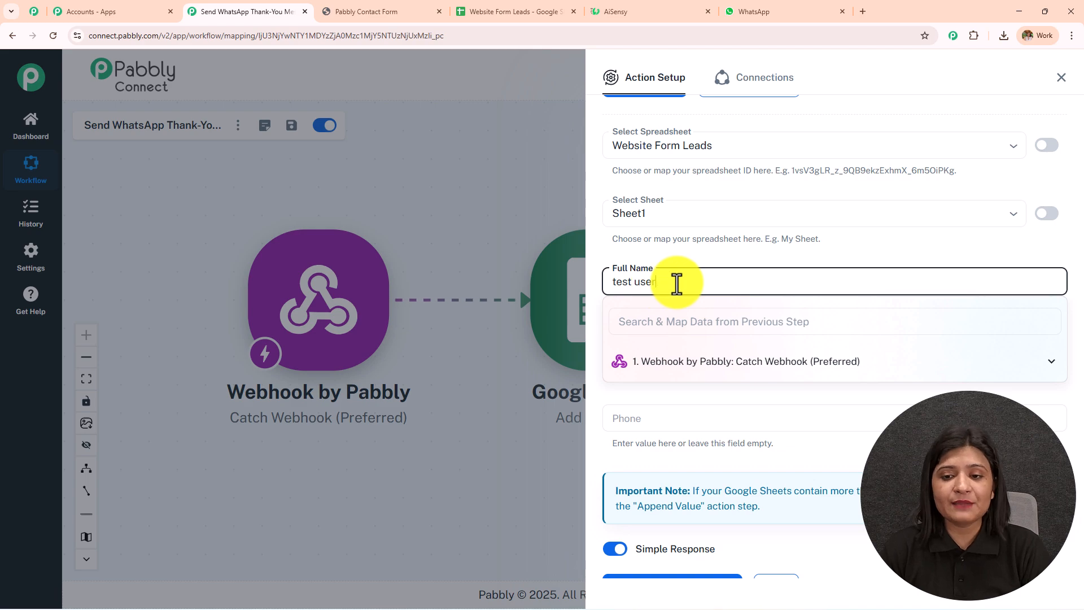
triple_click(678, 283)
key(BackSpace)
click(780, 256)
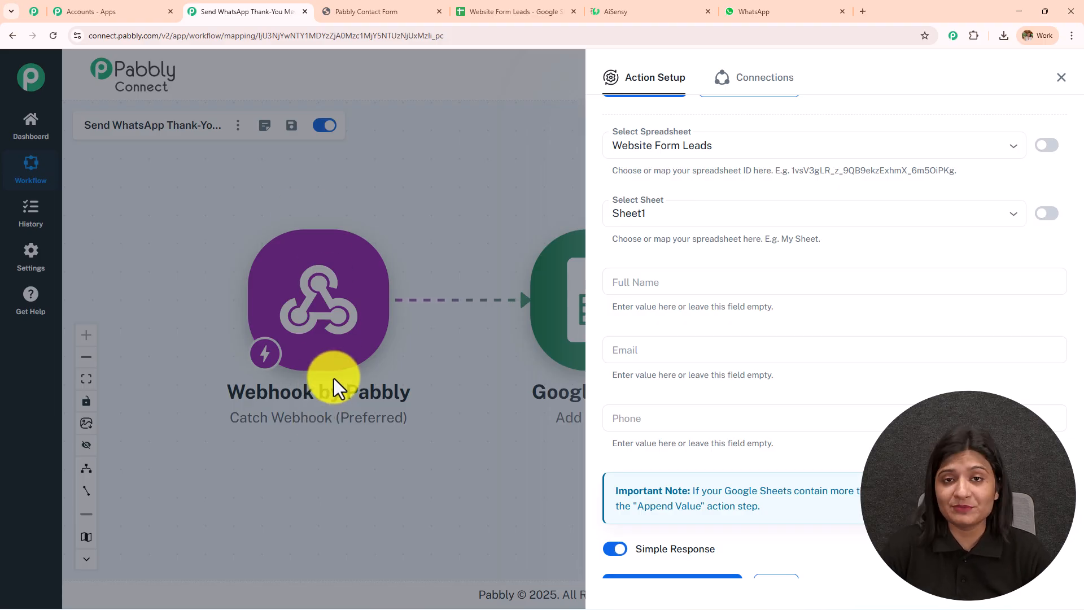
- Map the webhook's name, email and phone into the Full Name, Email and Phone fields
click(713, 281)
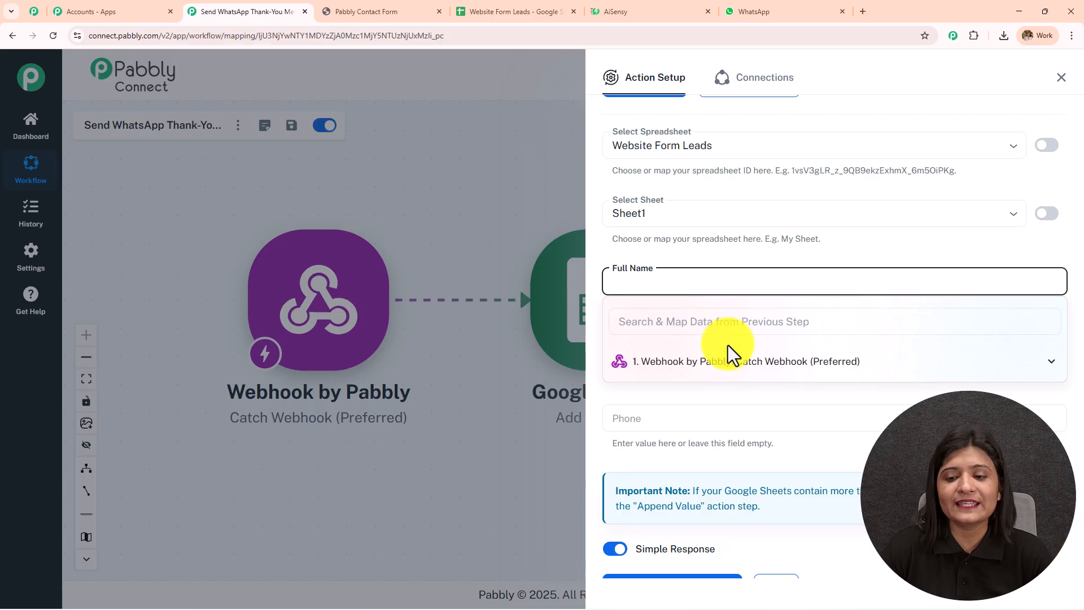
click(733, 372)
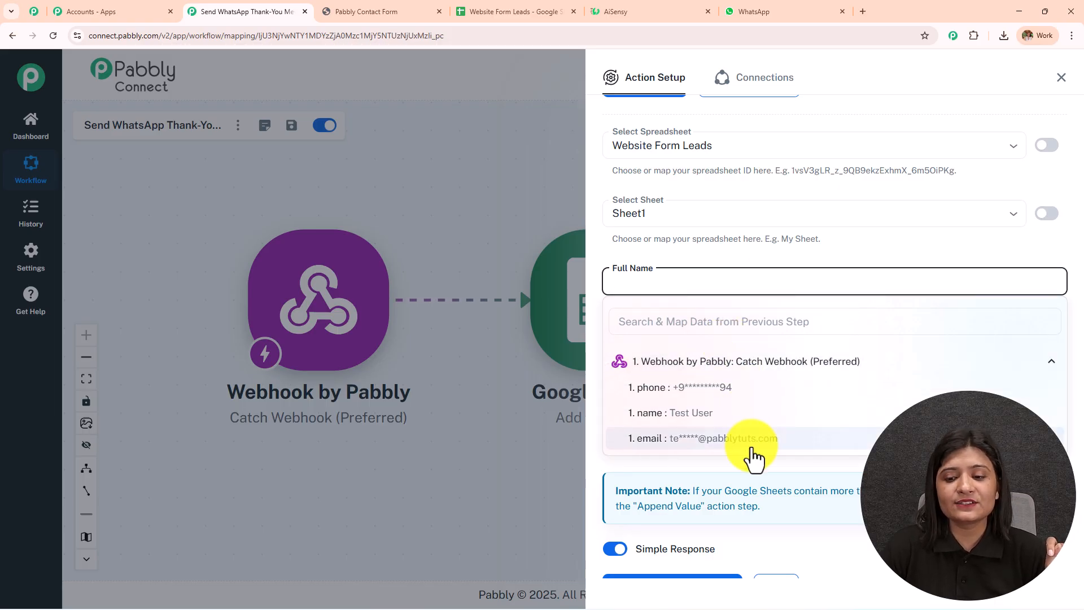
click(740, 417)
click(790, 260)
scroll(790, 260, down, 1)
click(689, 283)
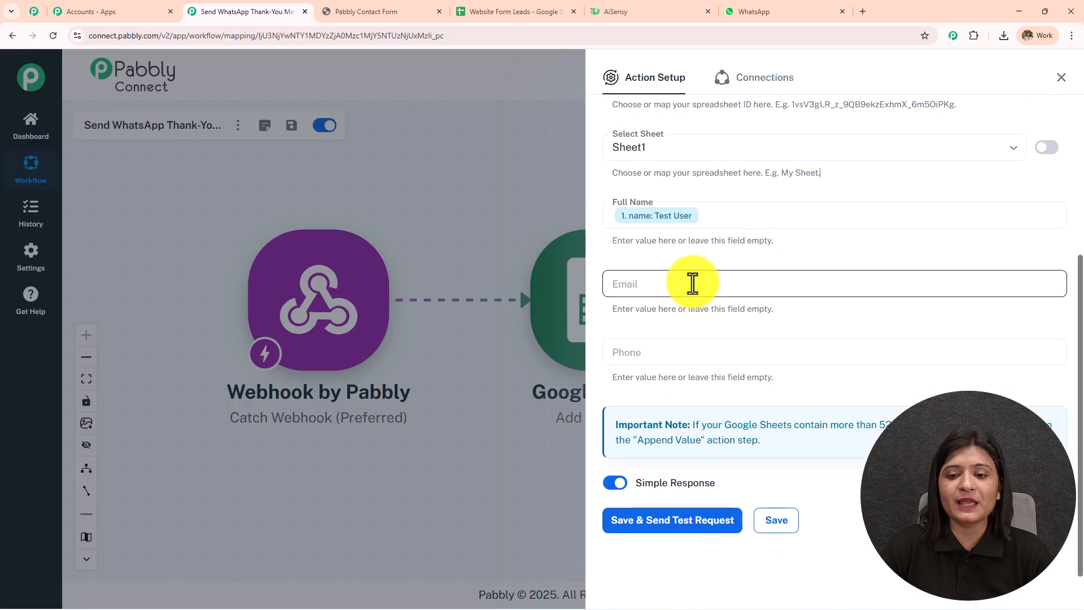
click(697, 375)
click(702, 441)
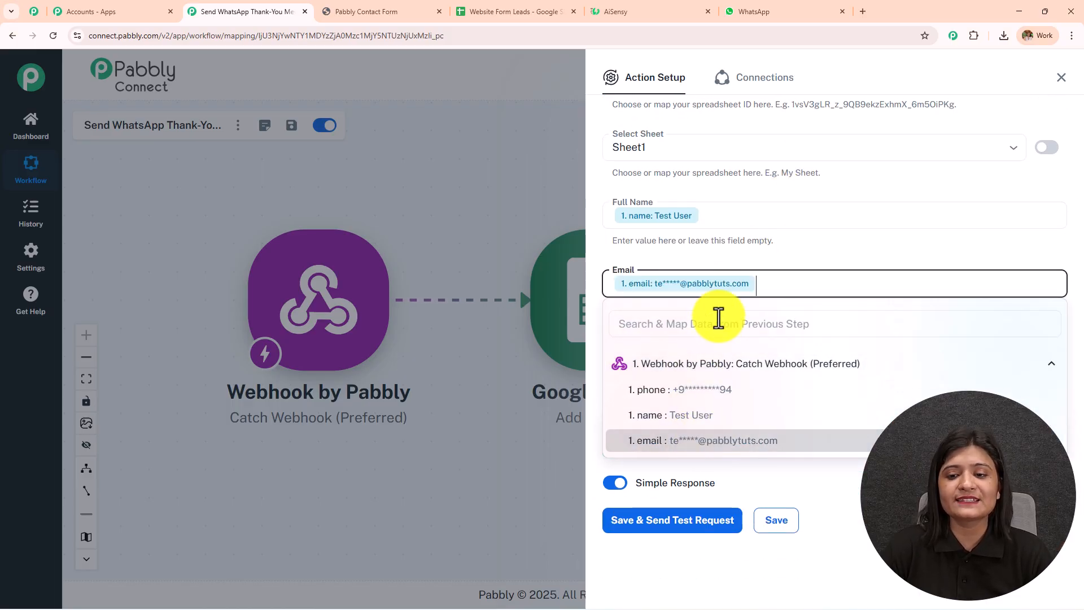
click(713, 352)
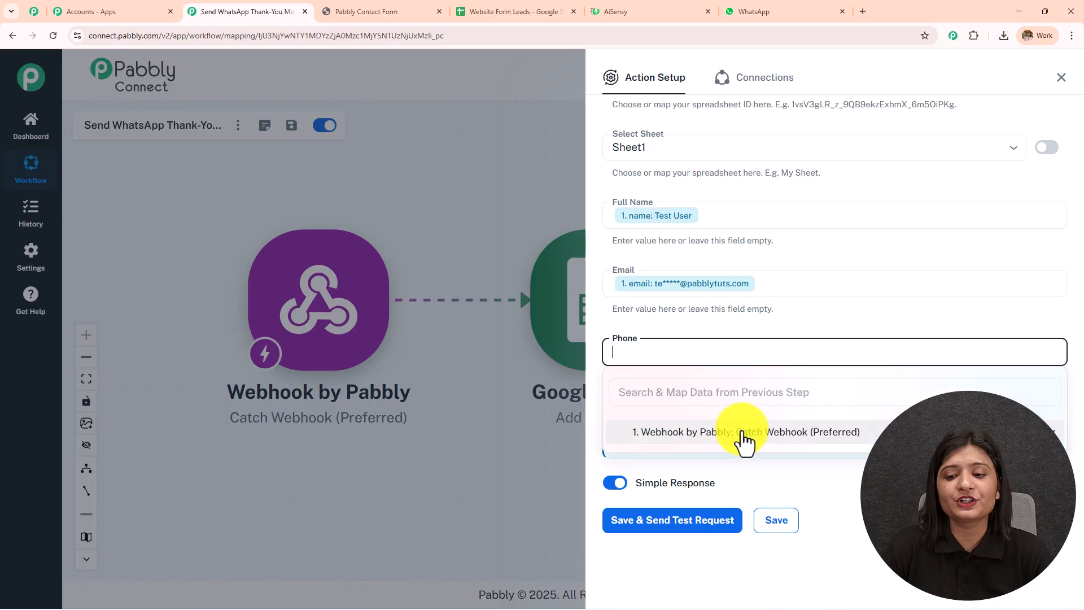
click(743, 460)
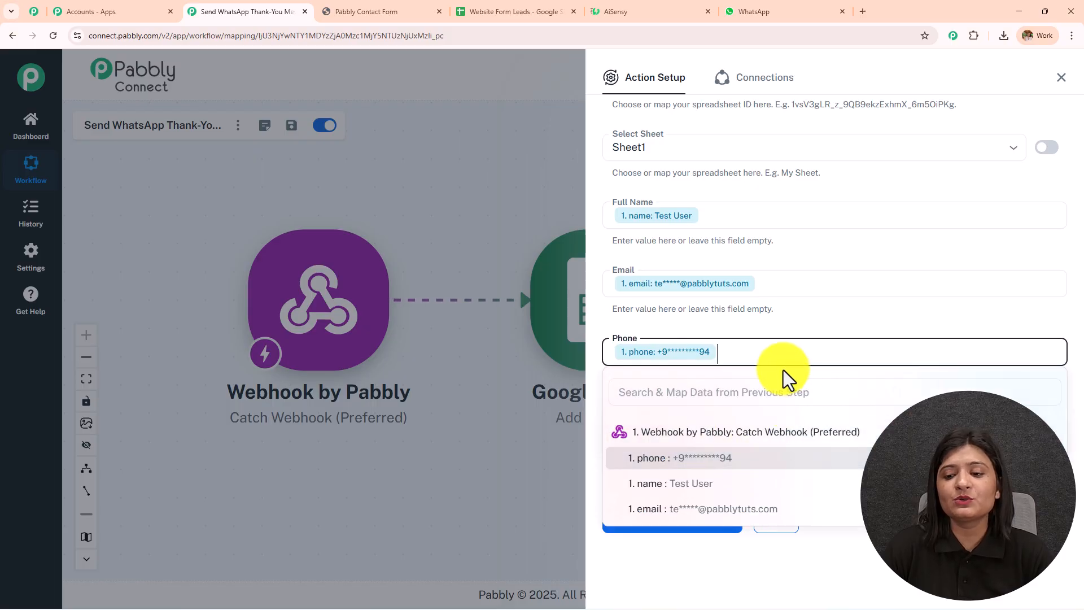
click(744, 331)
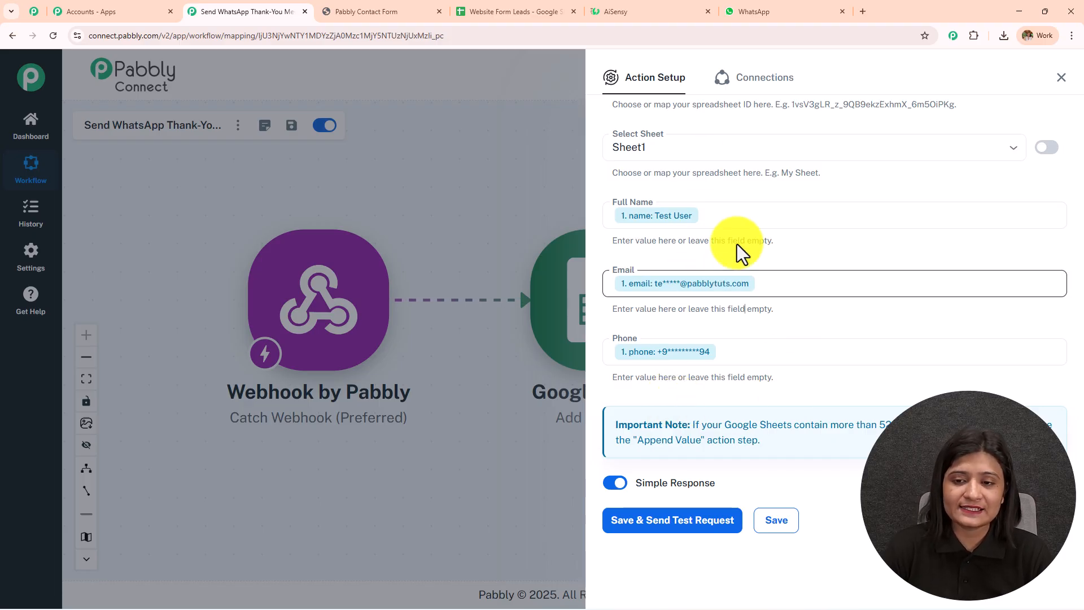
- Save the step and send a test request that adds a row to the sheet
click(697, 522)
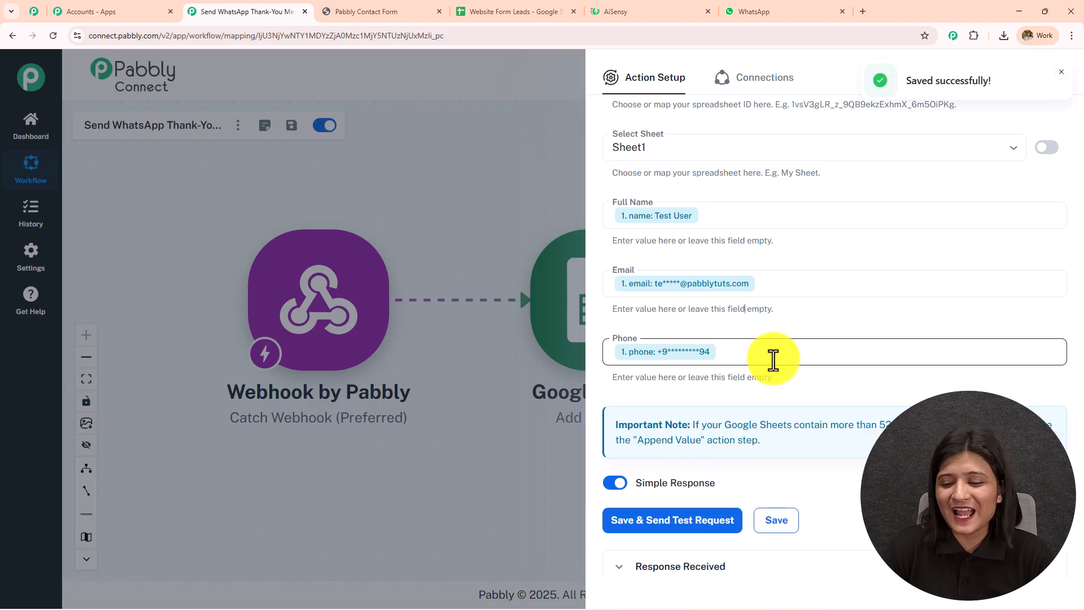
scroll(773, 360, down, 5)
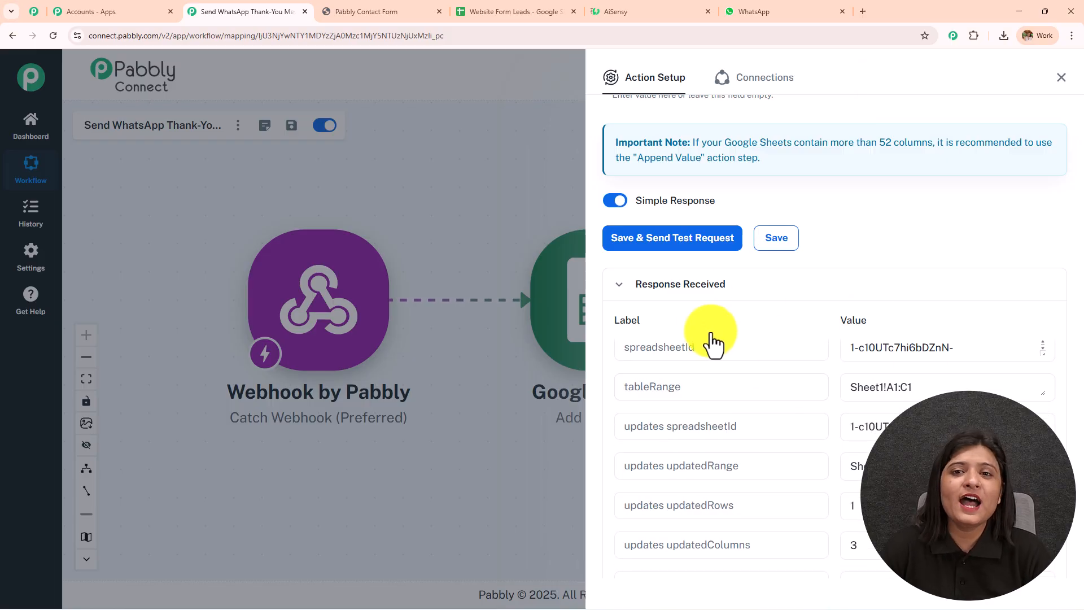
click(540, 10)
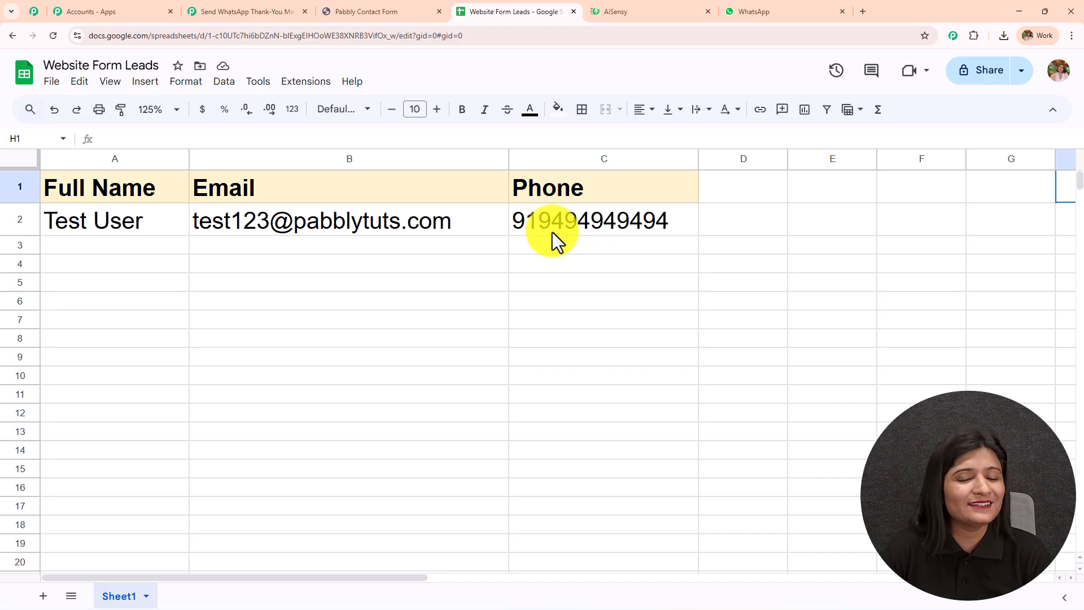
- After confirming the Test User row in Website Form Leads, go back to the Pabbly workflow
click(226, 11)
- Add a WhatsApp by AiSensy action after Google Sheets with the Send Template Message event
click(1060, 78)
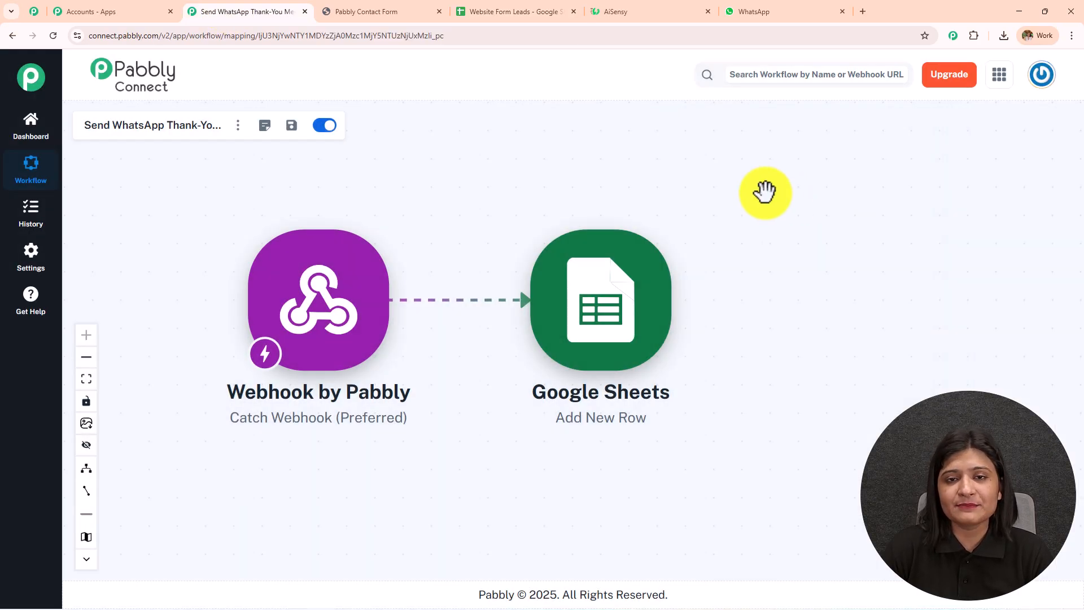
scroll(719, 191, down, 3)
scroll(558, 260, up, 3)
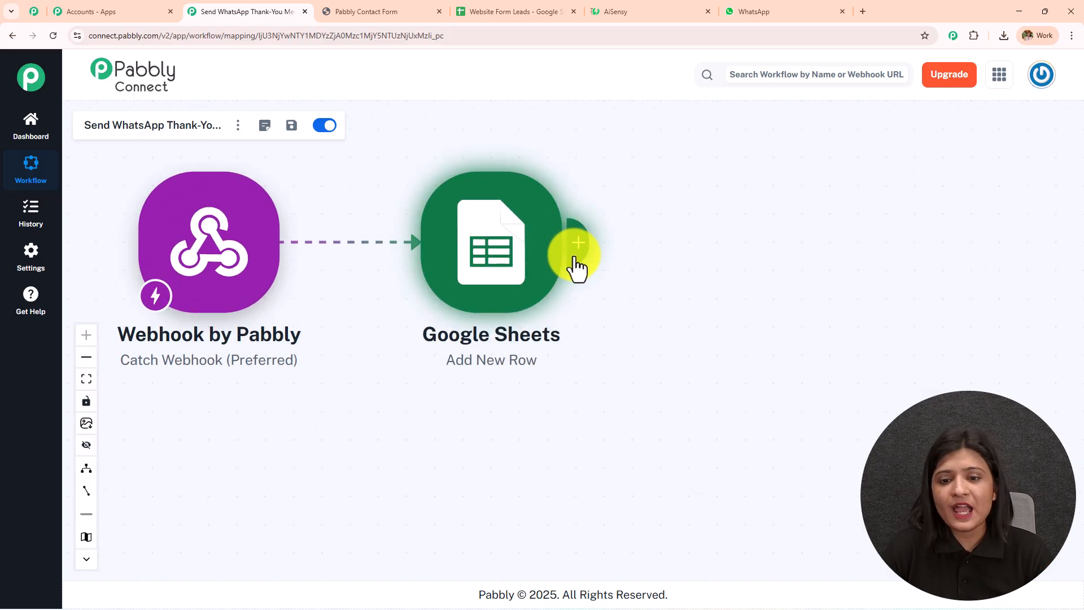
click(575, 253)
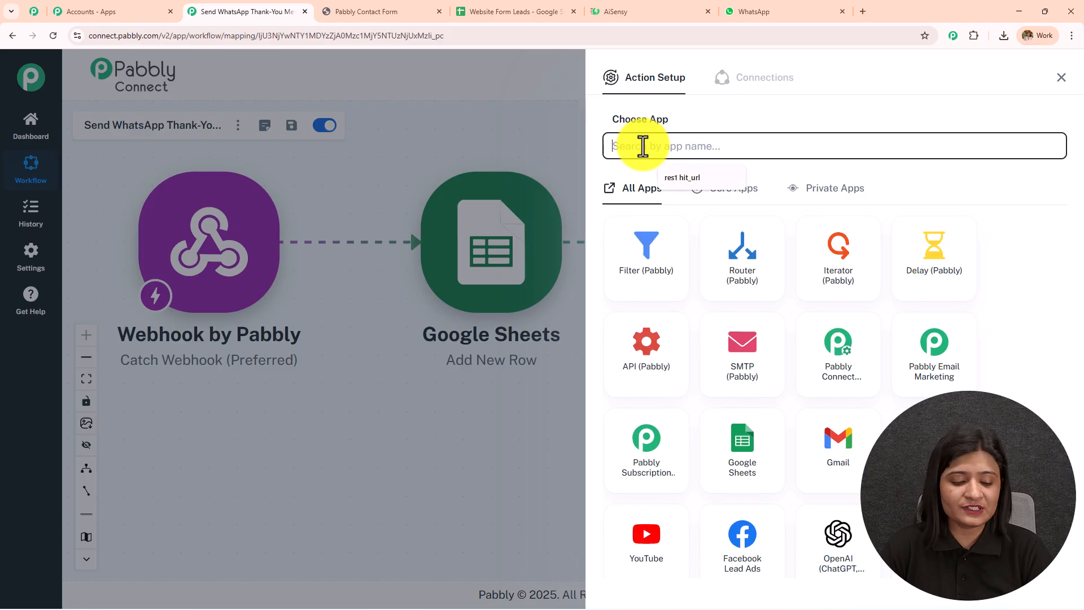
text(Aisen)
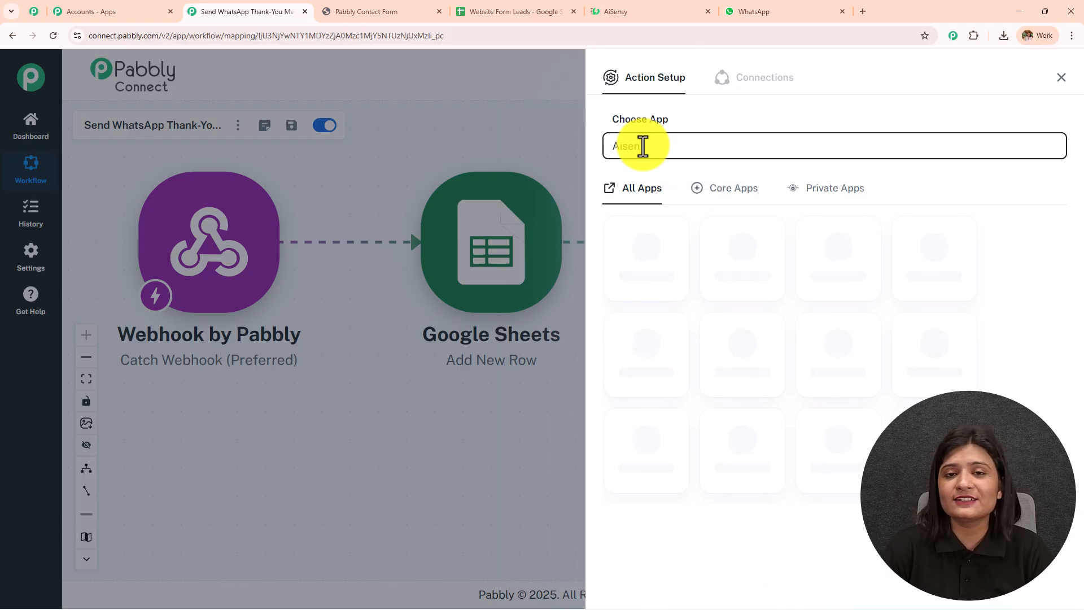
click(657, 256)
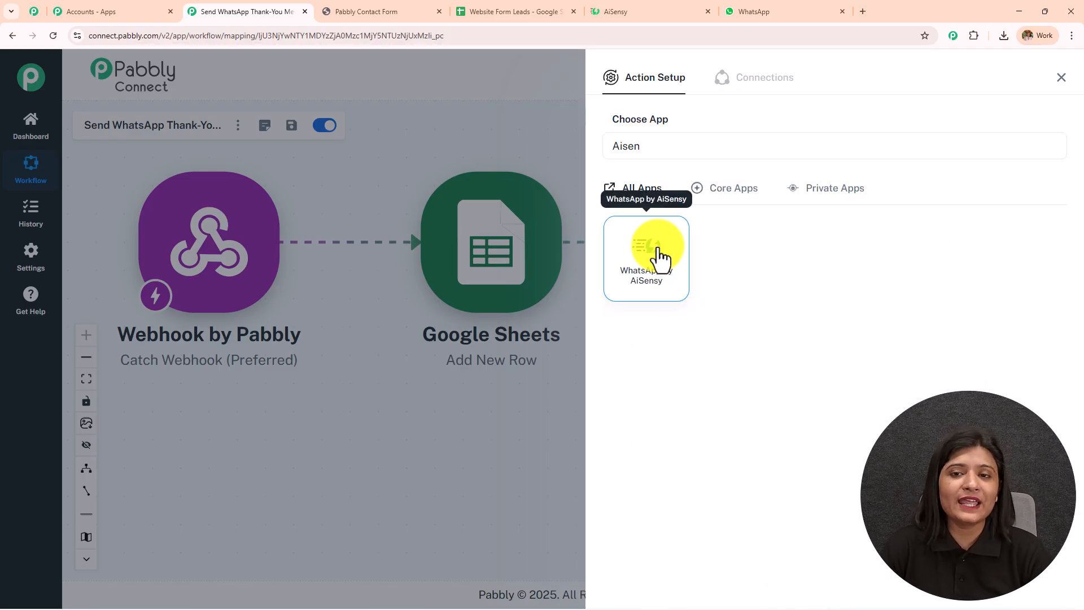
click(667, 217)
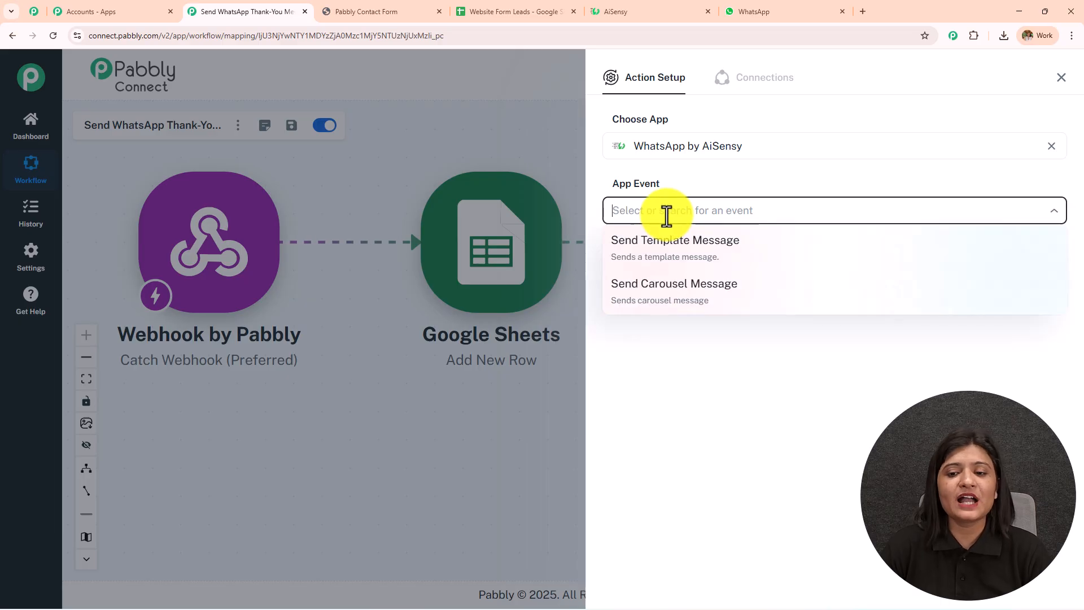
click(682, 259)
- Start a new AiSensy connection, keeping the default name WhatsApp by AiSensy #44, and focus the API Key field
click(664, 265)
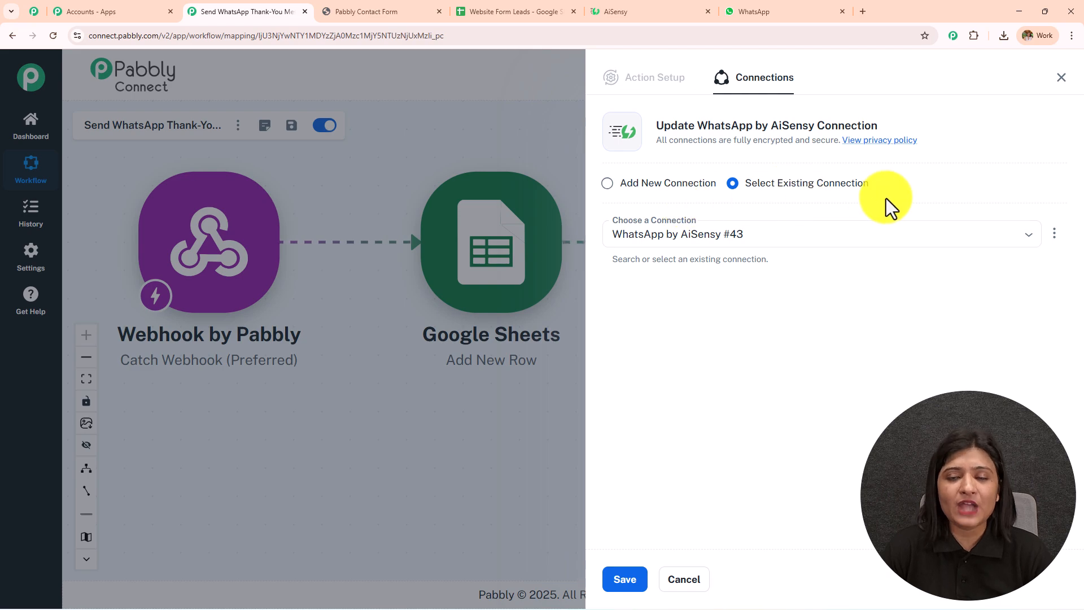
click(609, 183)
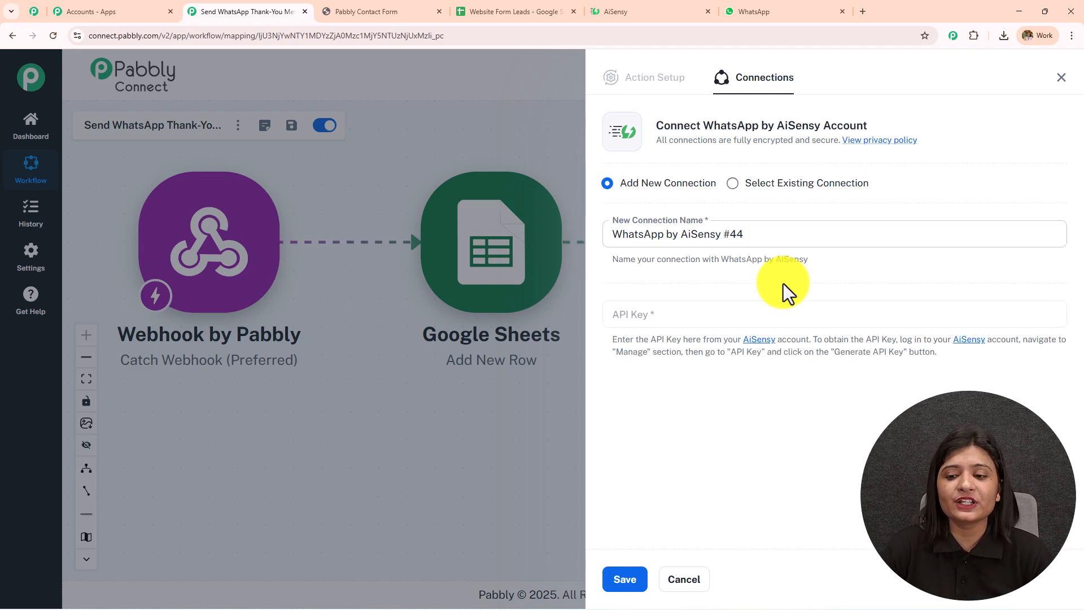
click(667, 322)
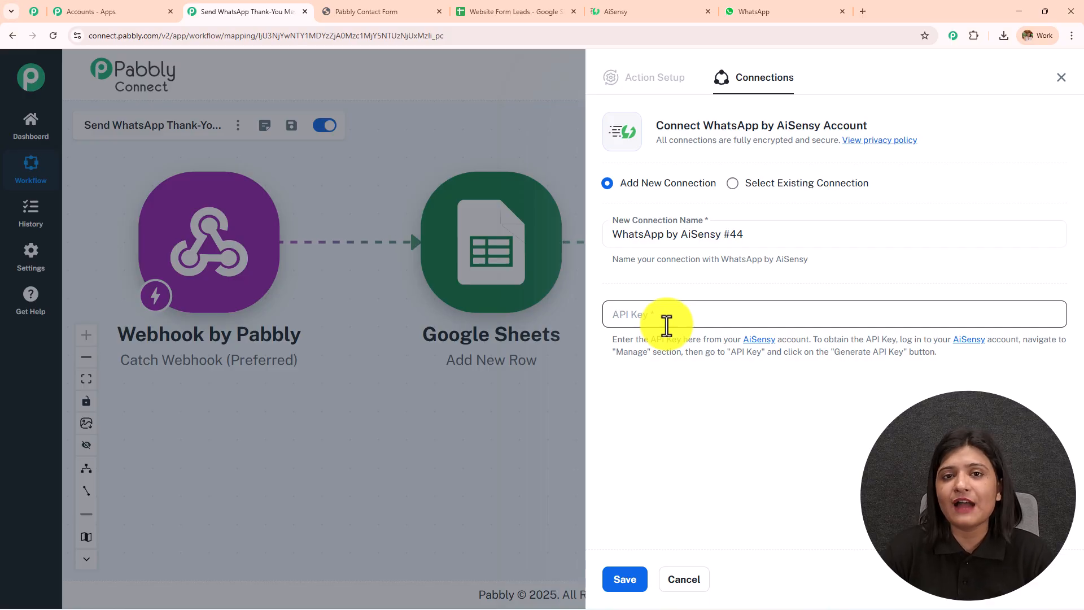
click(826, 343)
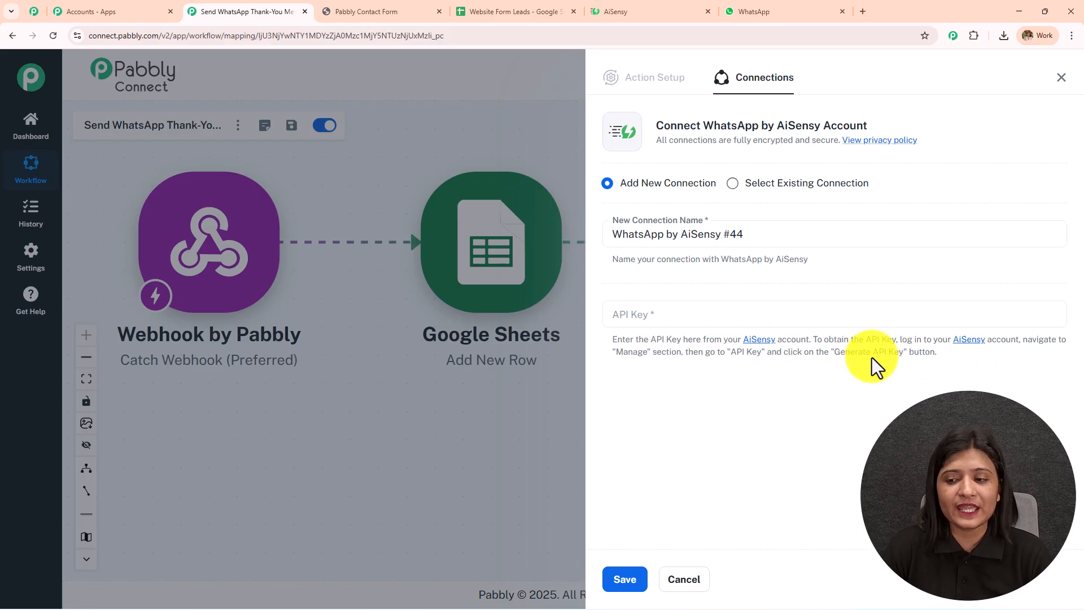
- Copy the account API key from AiSensy's Manage > API Key page
click(654, 10)
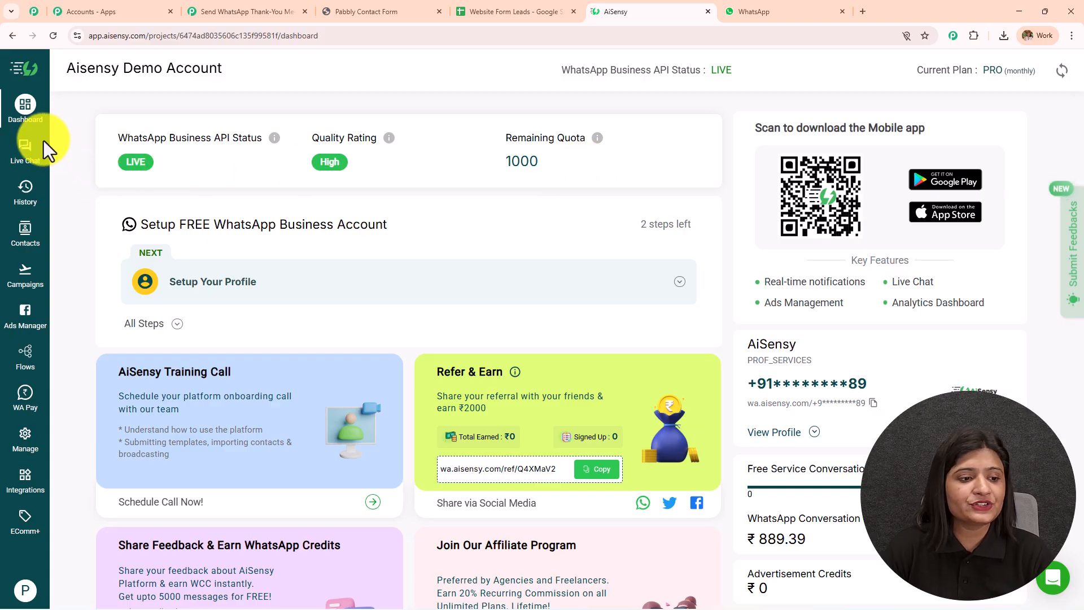
click(23, 441)
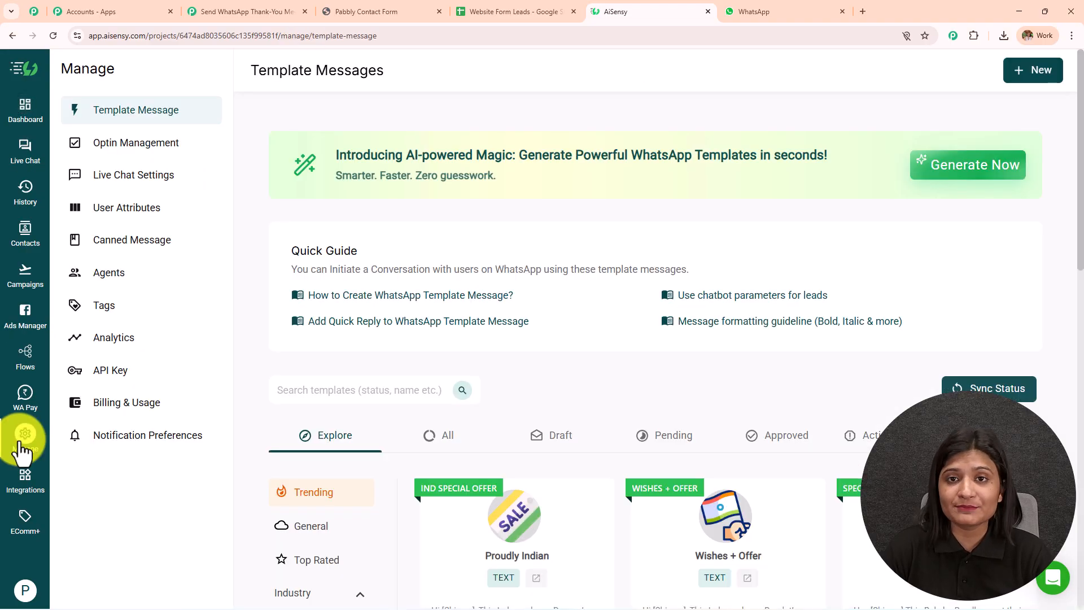
click(112, 384)
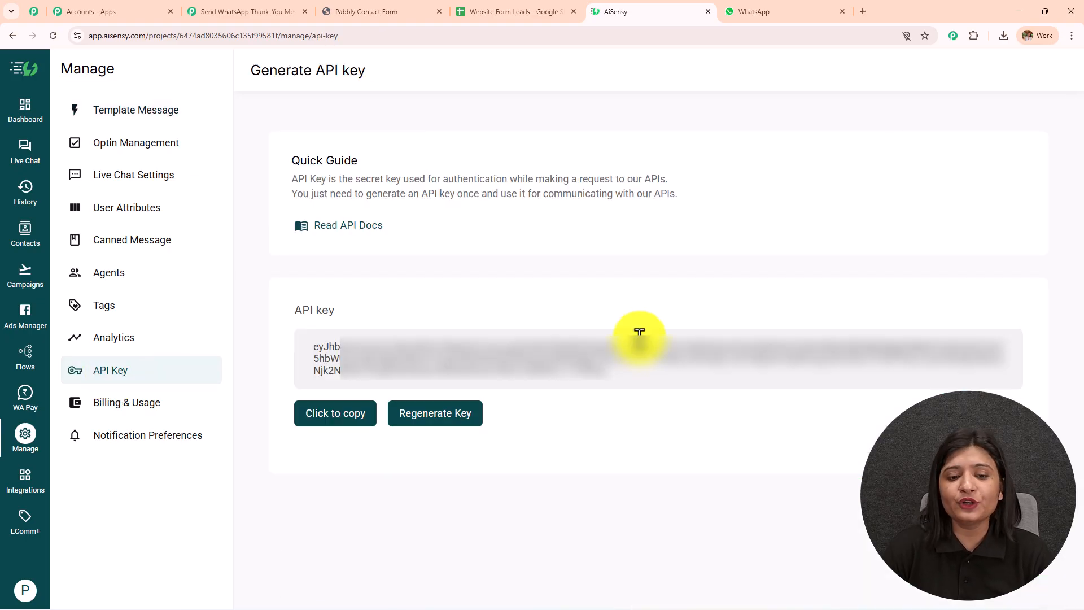
click(316, 418)
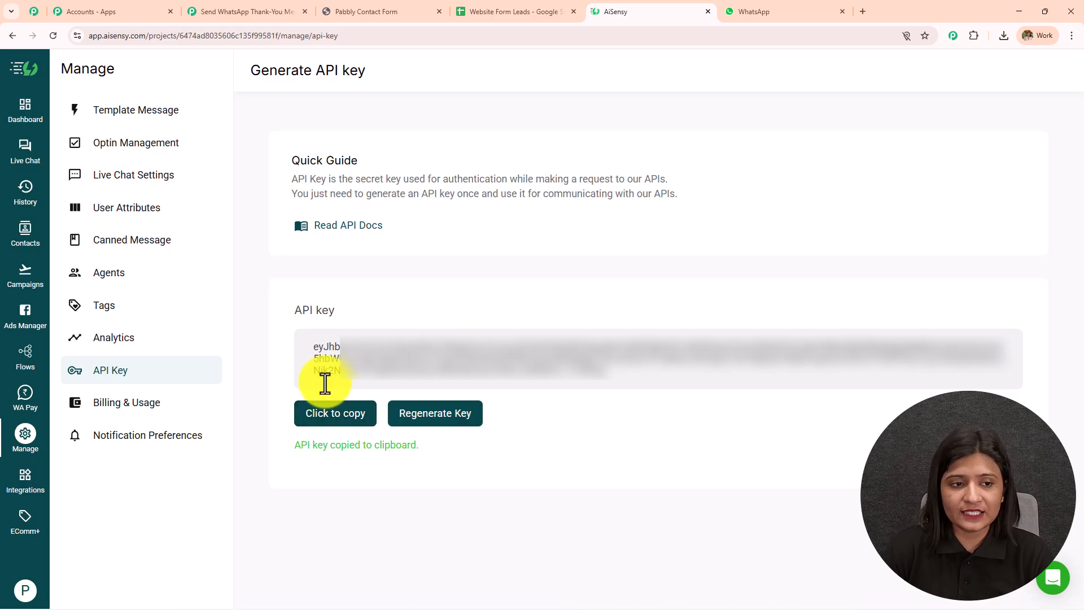
click(21, 115)
- Paste the copied API key into the new AiSensy connection and save it
click(273, 10)
click(629, 182)
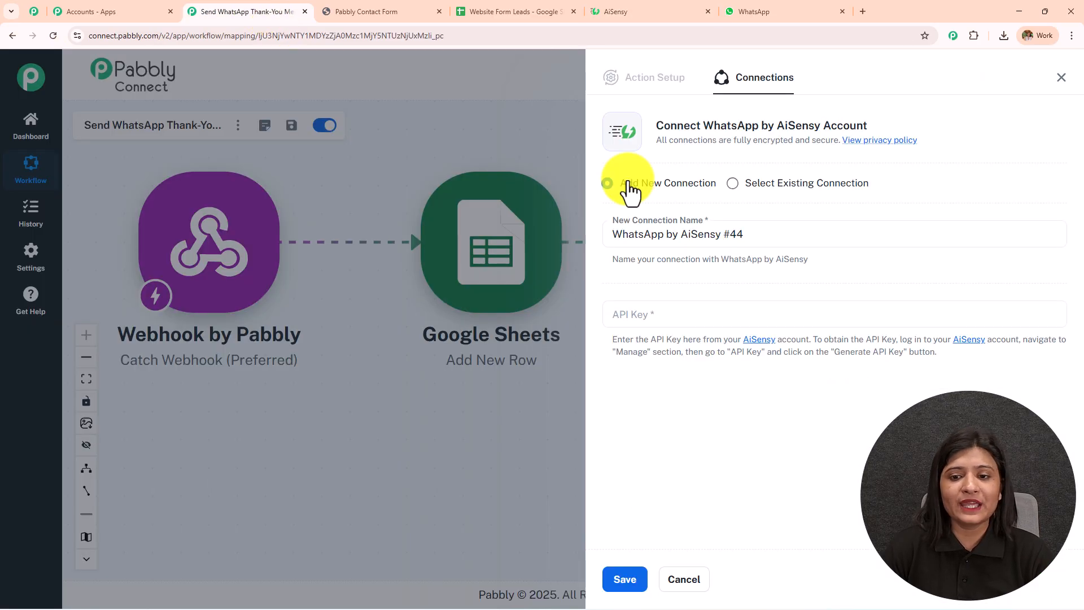
click(676, 313)
key(ctrl+v)
click(626, 580)
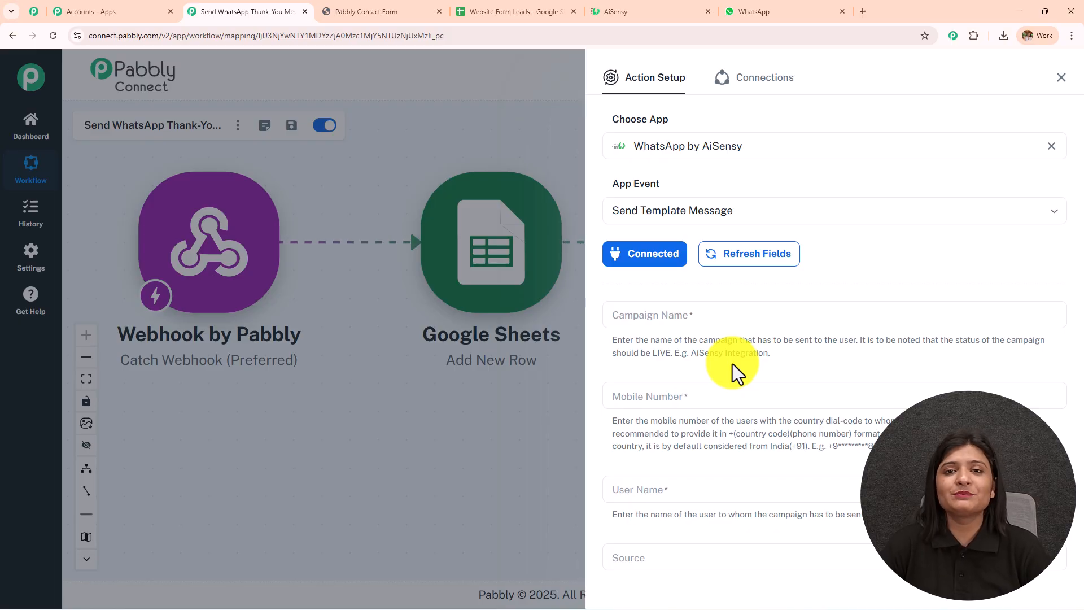
scroll(786, 285, down, 12)
scroll(787, 286, up, 12)
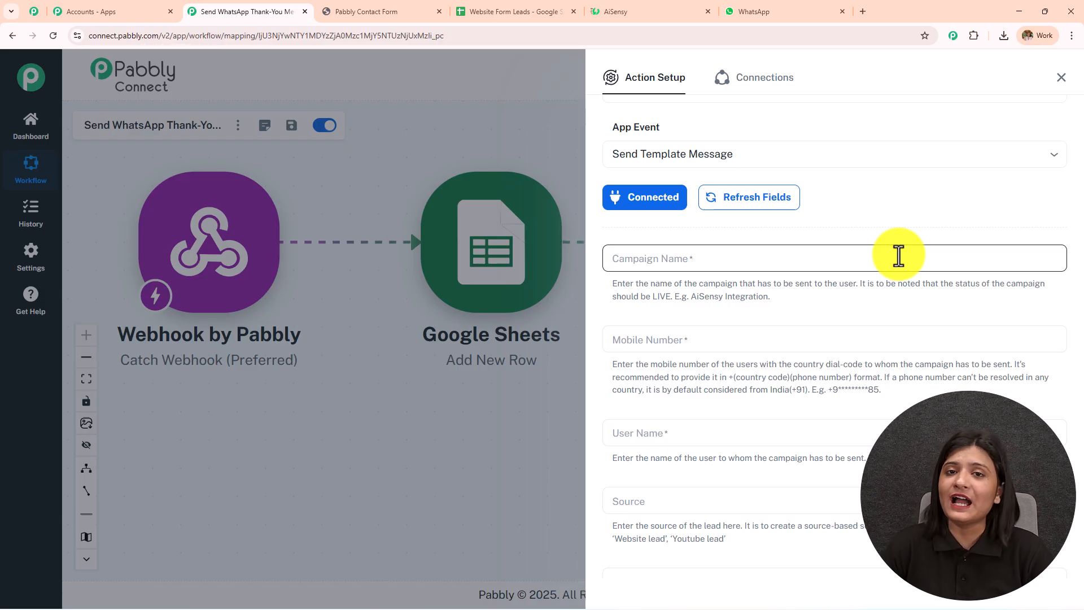
- Open AiSensy's Template Message list under All, then preview and close the approved 'pabbly' template
click(612, 6)
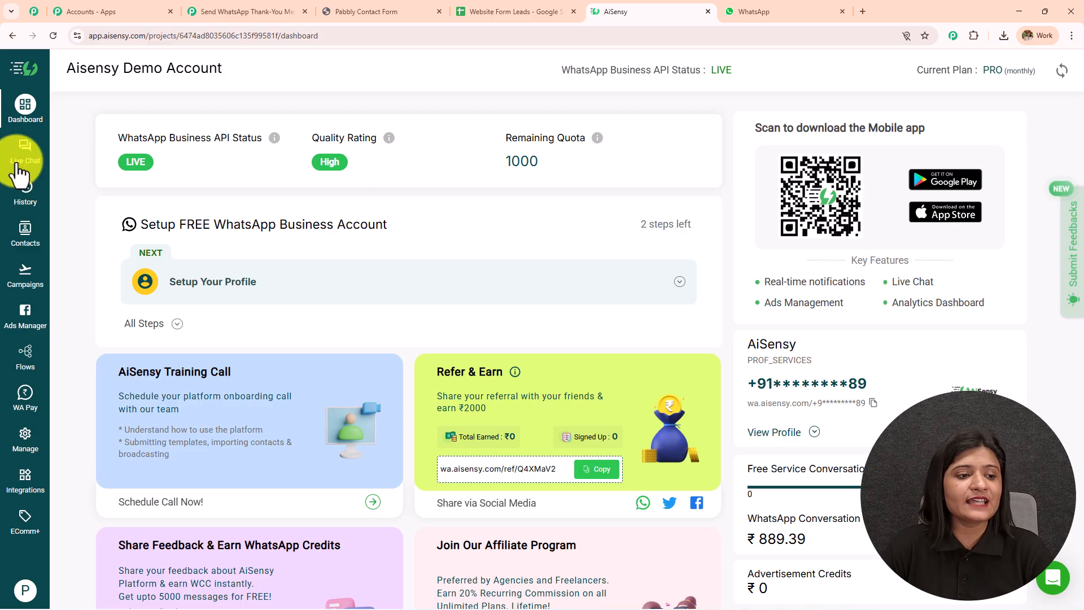
click(26, 446)
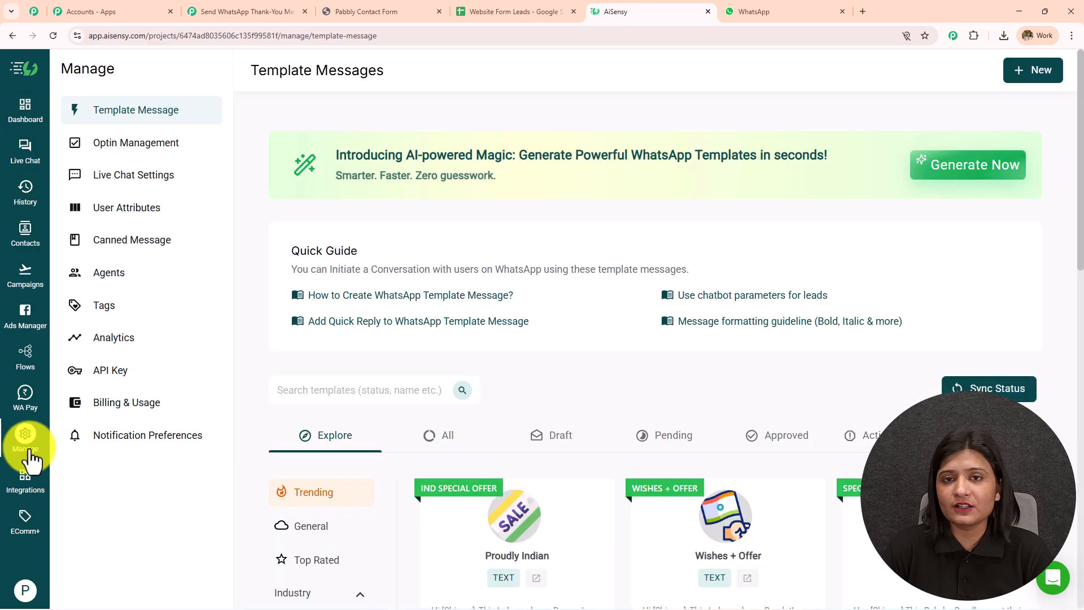
scroll(446, 452, down, 4)
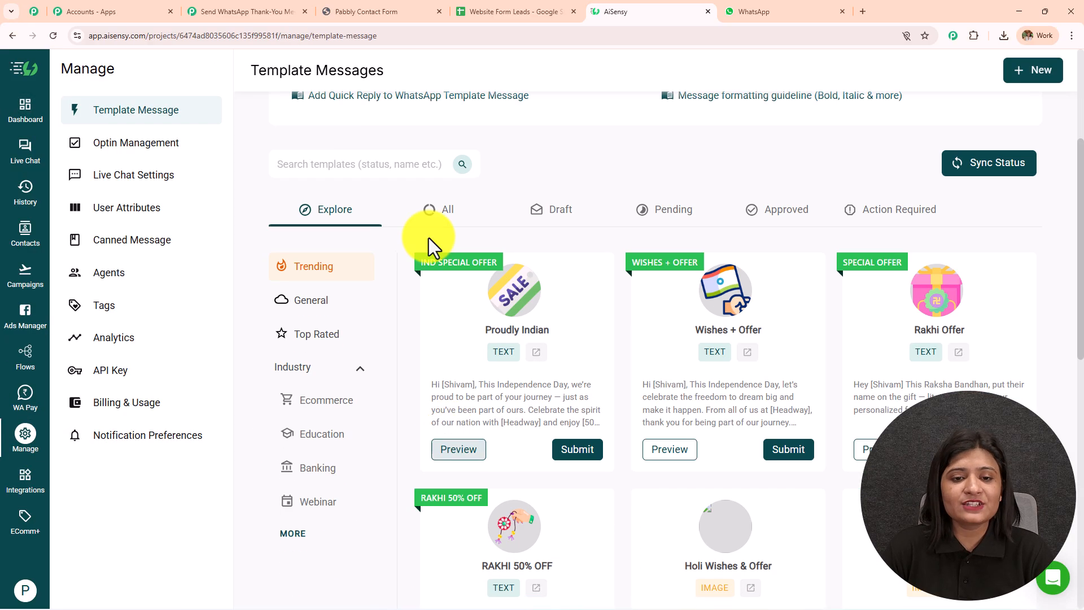
click(440, 212)
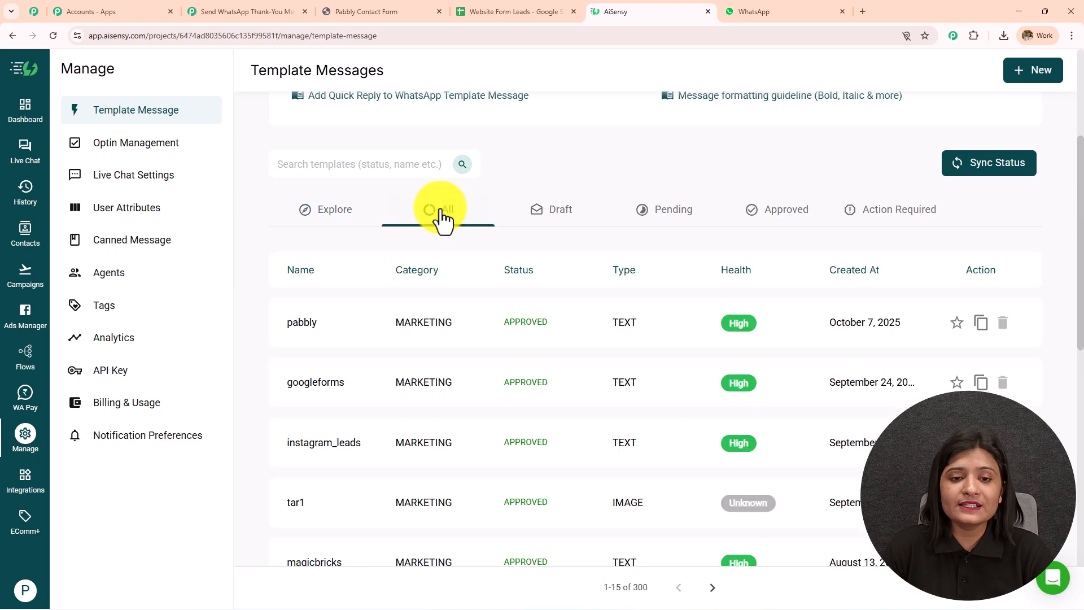
scroll(486, 317, down, 10)
scroll(491, 371, up, 9)
scroll(493, 373, up, 1)
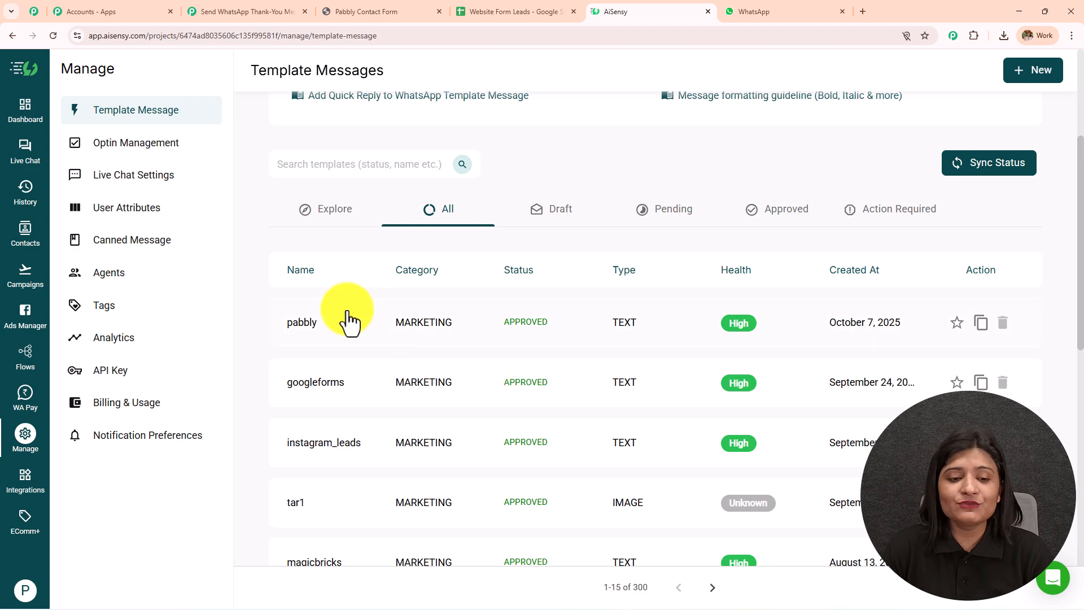
click(303, 336)
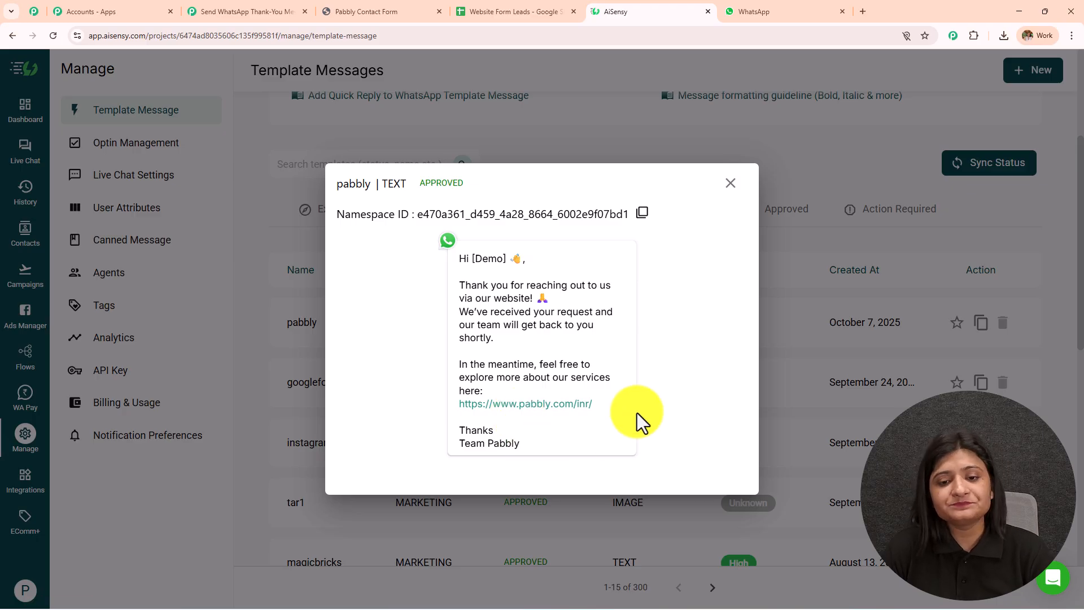
click(730, 183)
scroll(727, 272, up, 4)
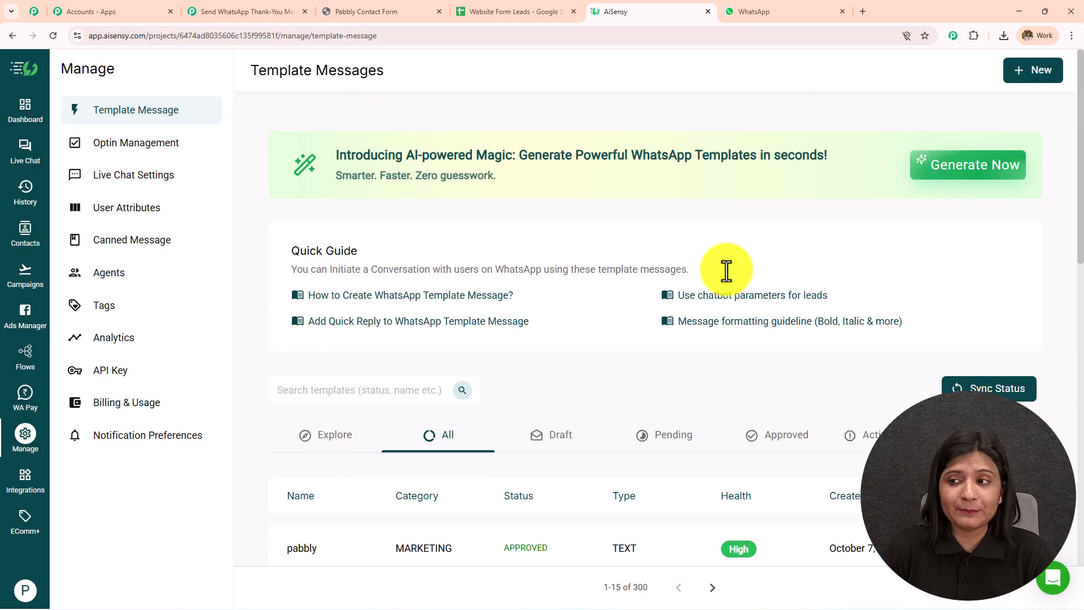
- Start a new template message with category MARKETING and language English
click(1029, 72)
click(324, 214)
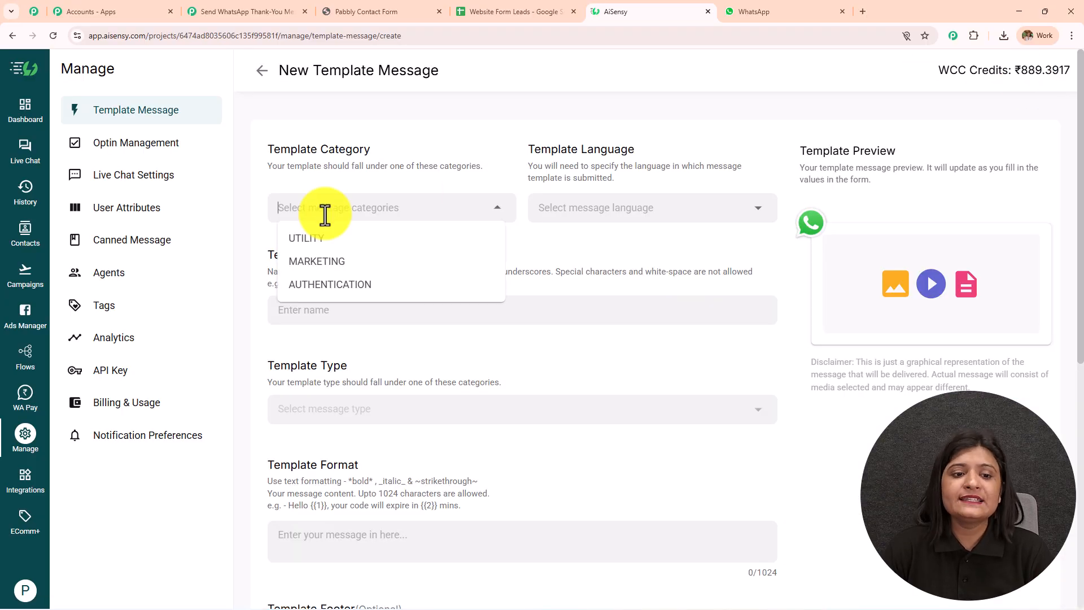
click(330, 260)
click(623, 208)
scroll(605, 320, down, 5)
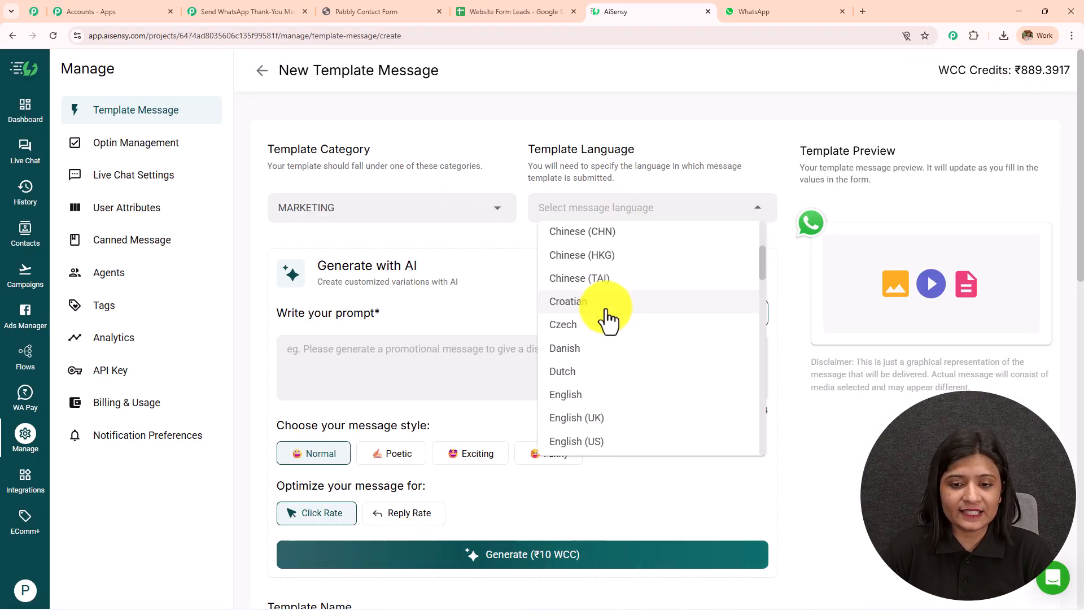
click(593, 279)
scroll(403, 247, down, 3)
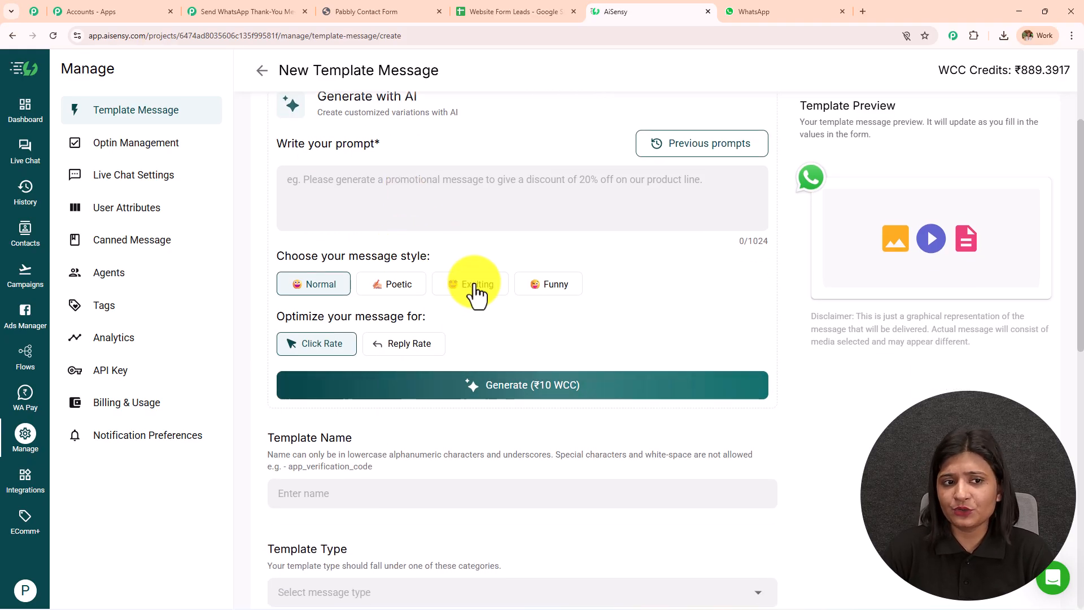
scroll(418, 229, down, 3)
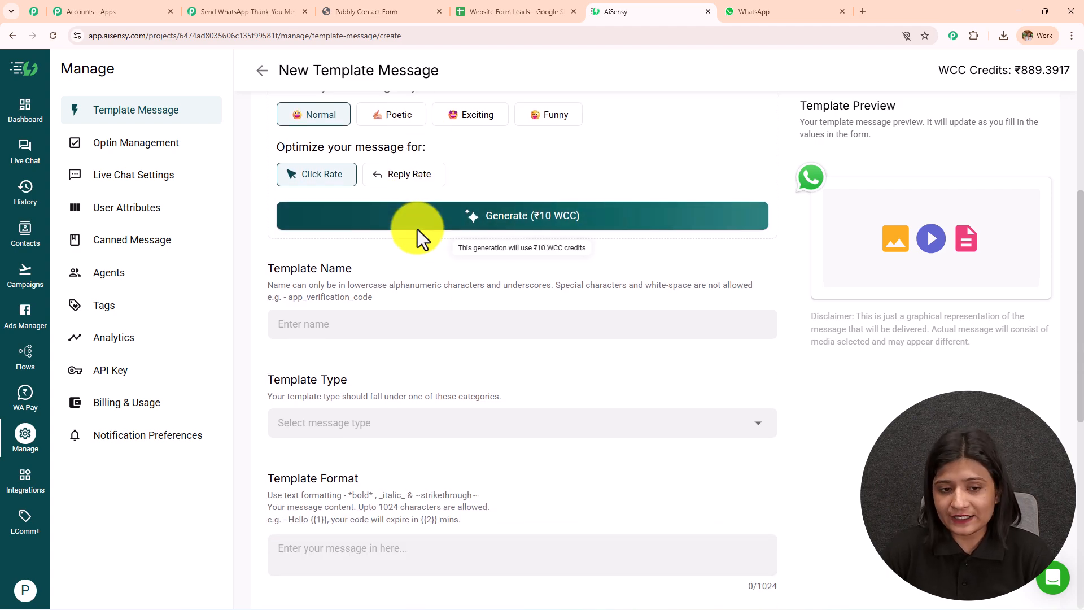
scroll(418, 230, down, 2)
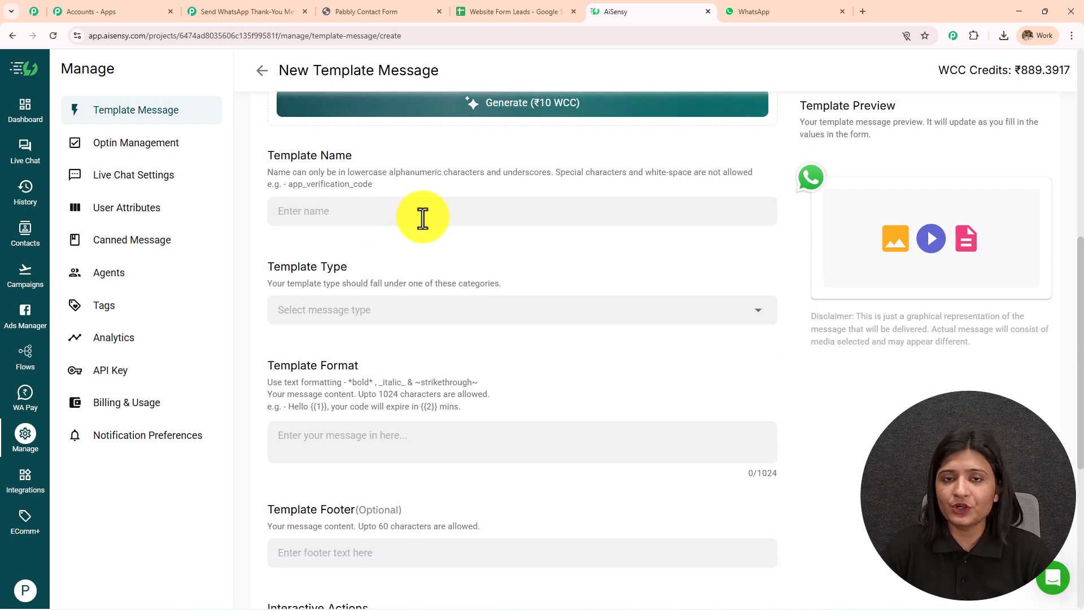
scroll(388, 221, down, 2)
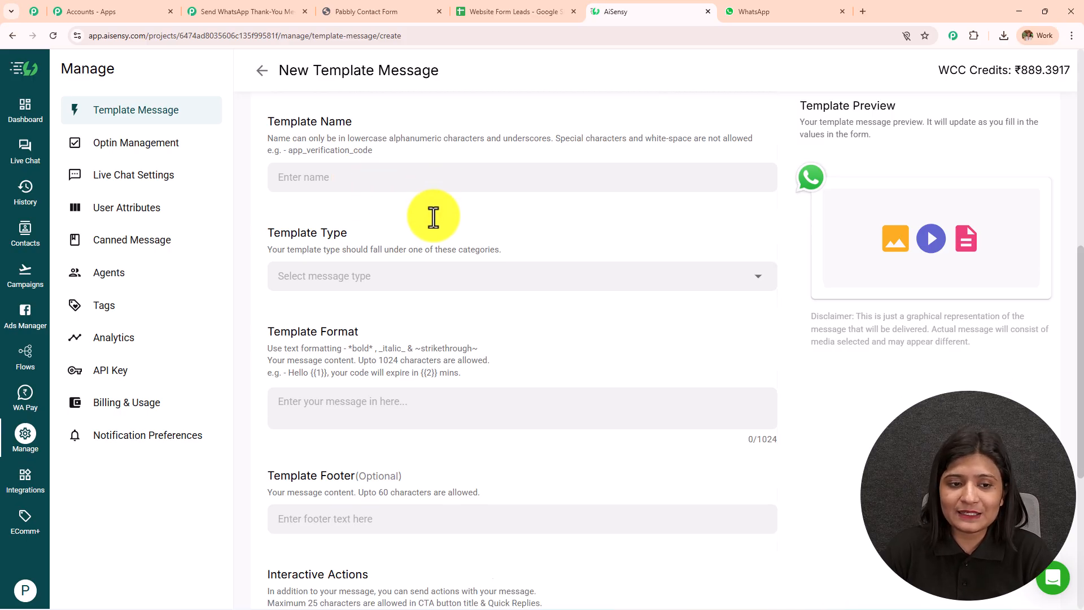
- Write the template body 'Hi {{1}} {{2}}'
click(391, 199)
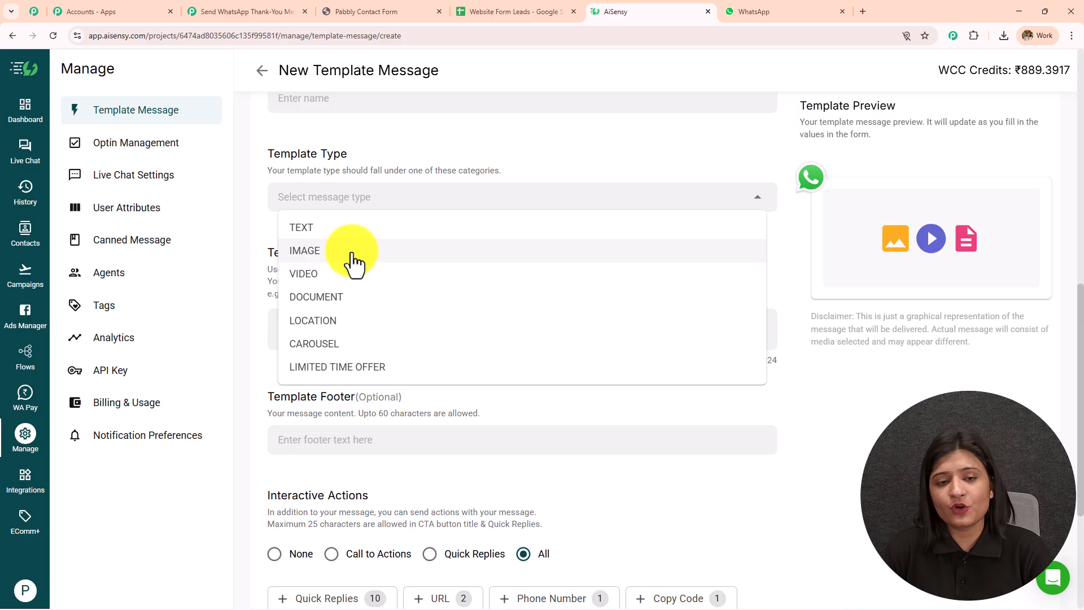
click(446, 161)
scroll(419, 184, down, 2)
click(366, 225)
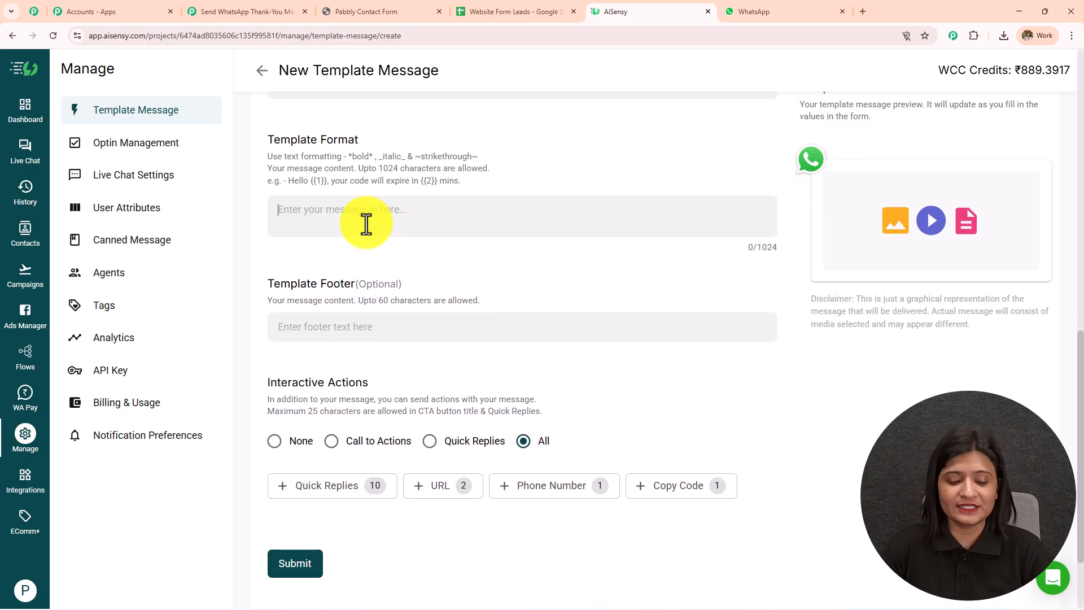
text(Hi)
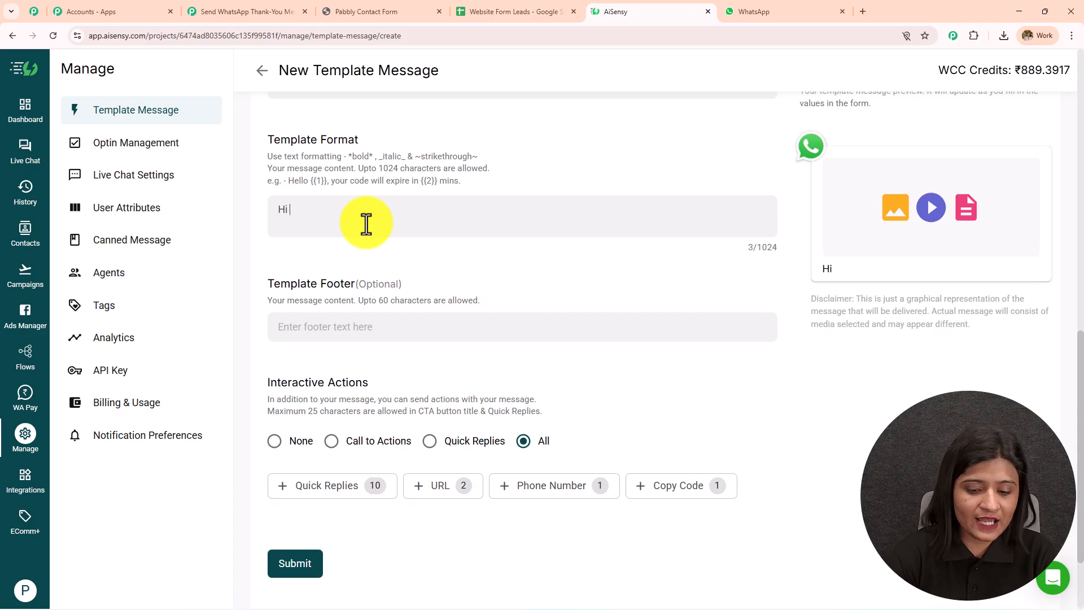
text( {{1}})
drag(318, 219, 288, 219)
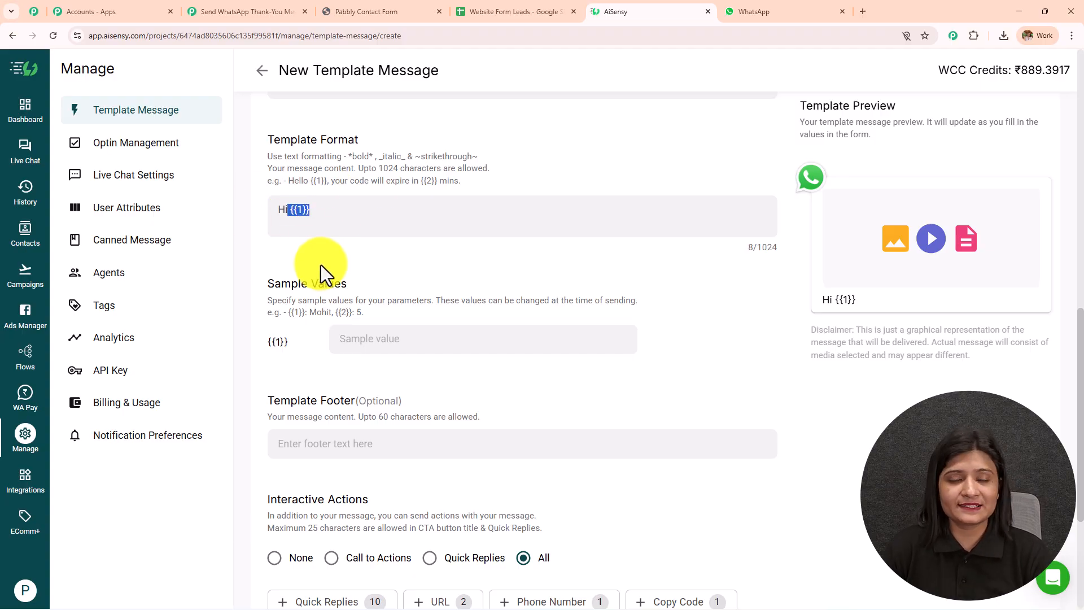
click(310, 213)
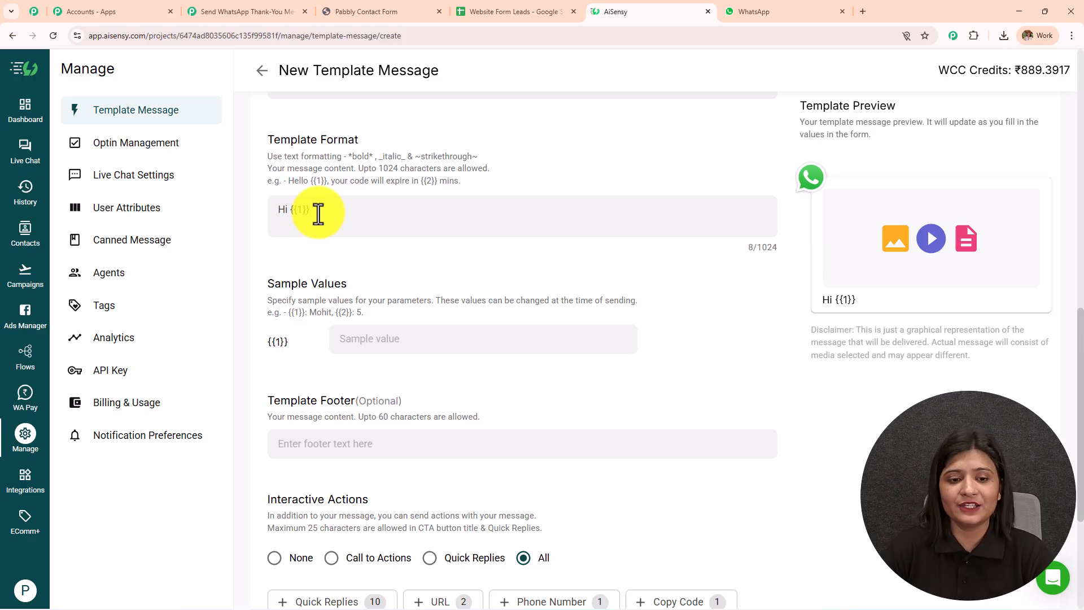
click(361, 336)
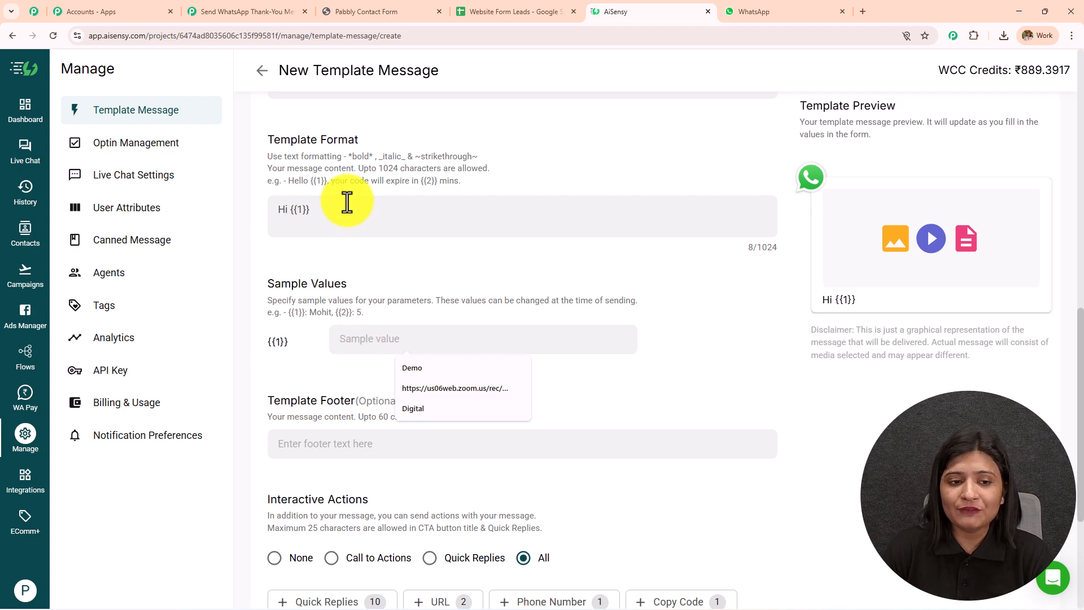
click(305, 209)
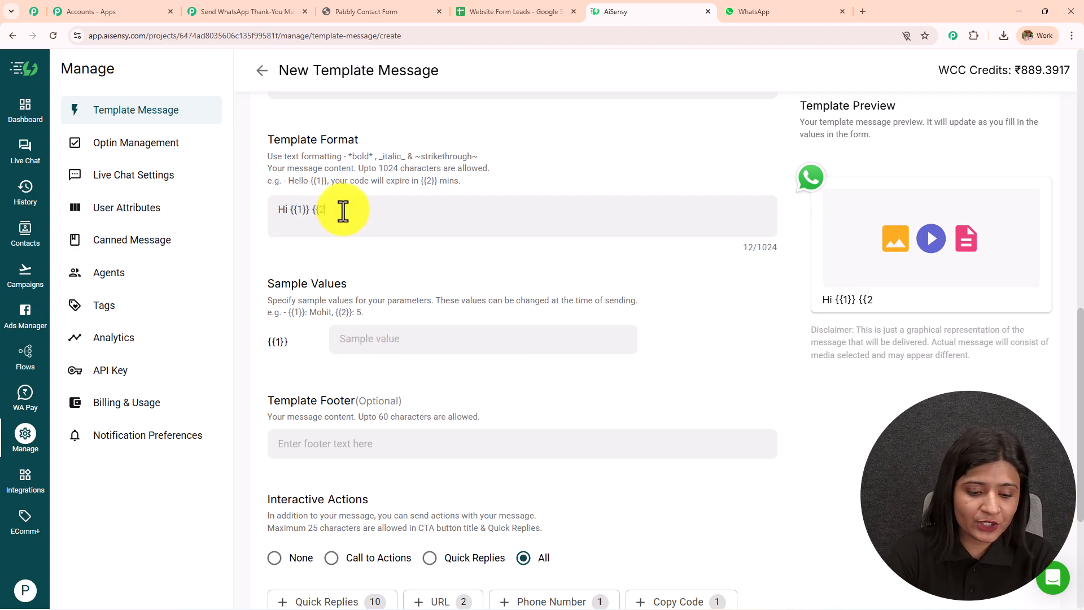
text({{2}})
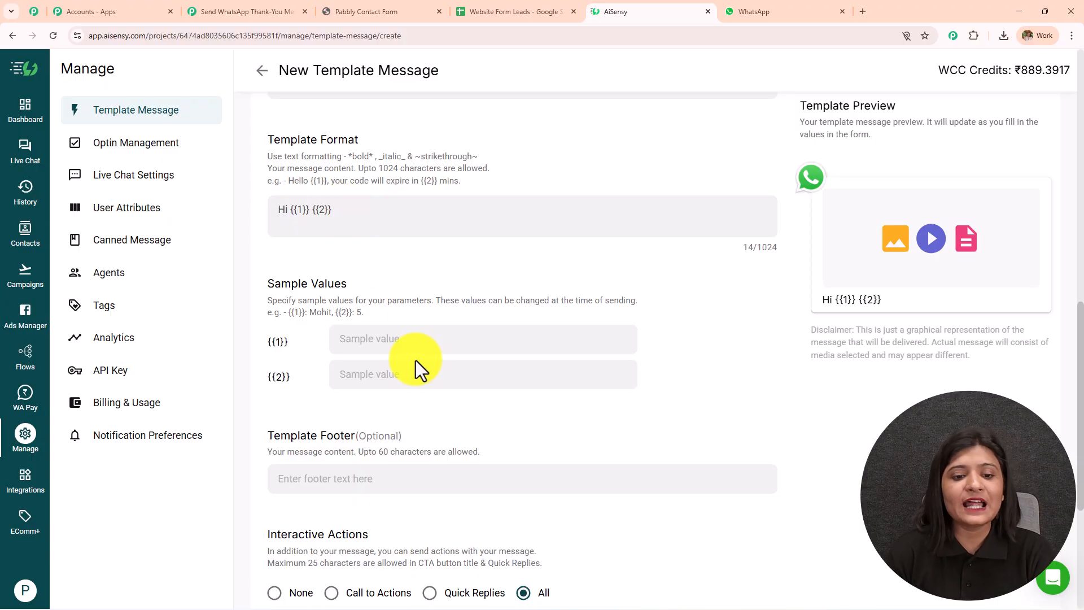
- Enter Demo as the sample value for the {{1}} variable
click(440, 341)
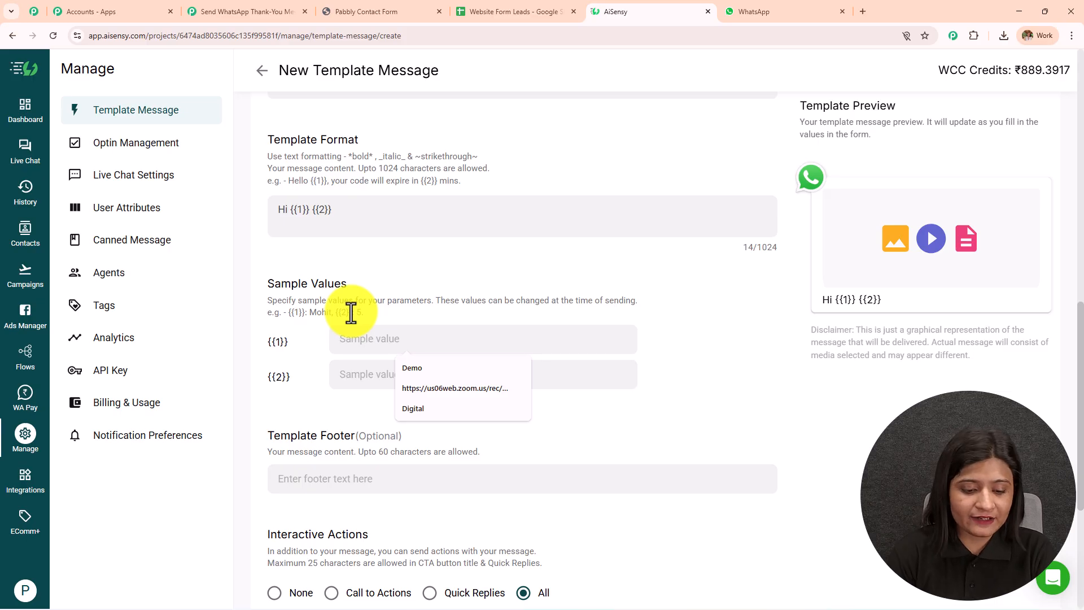
text(Demo)
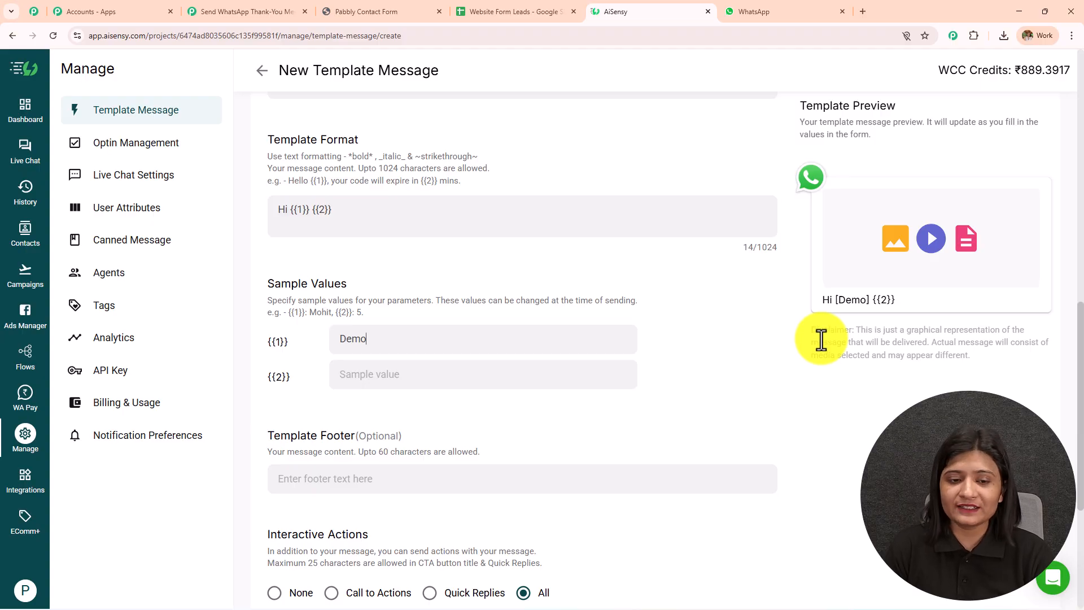
scroll(407, 259, down, 4)
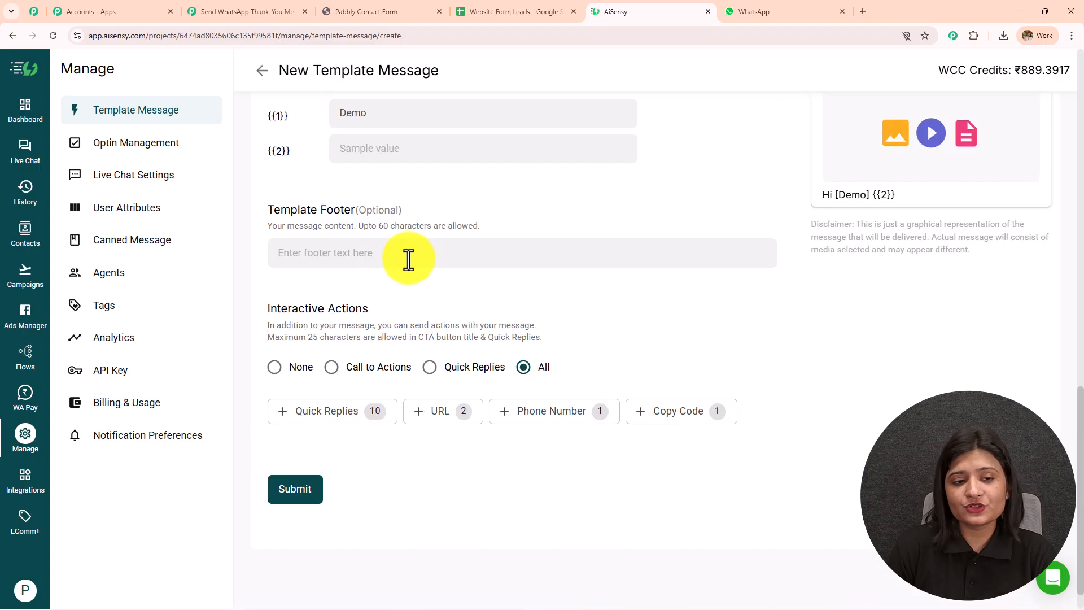
drag(263, 211, 501, 221)
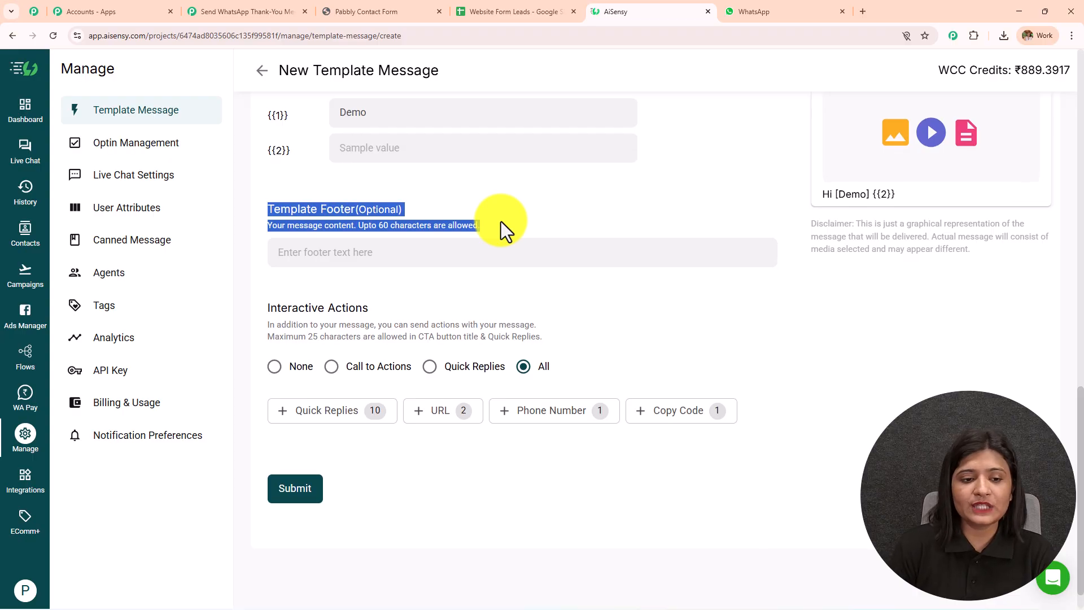
scroll(500, 222, down, 1)
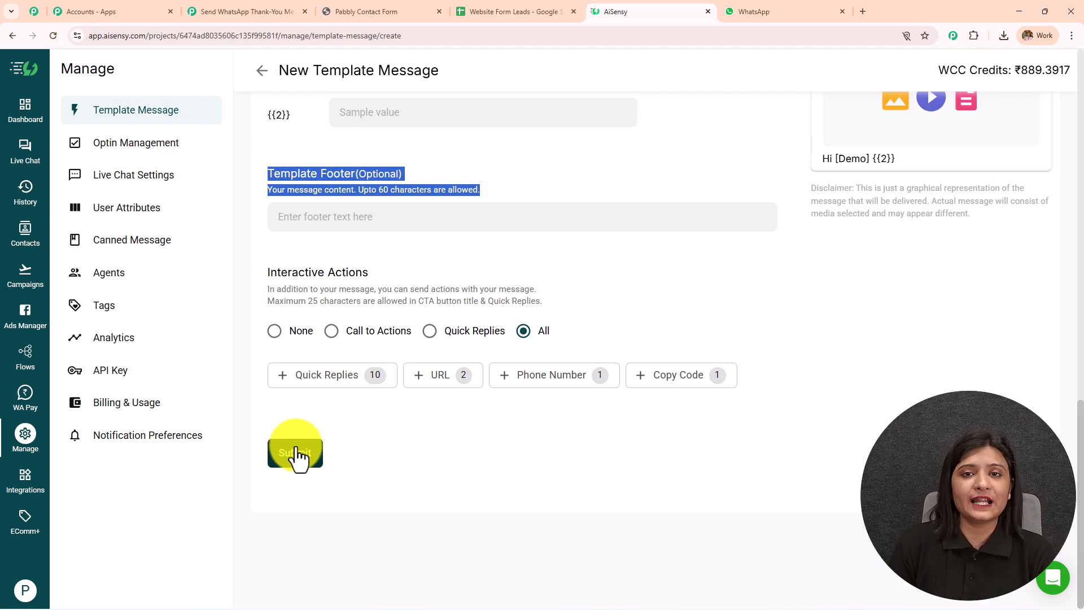
- Reload the Campaigns list, check the pabbly campaign's overview, and return to the list
click(25, 240)
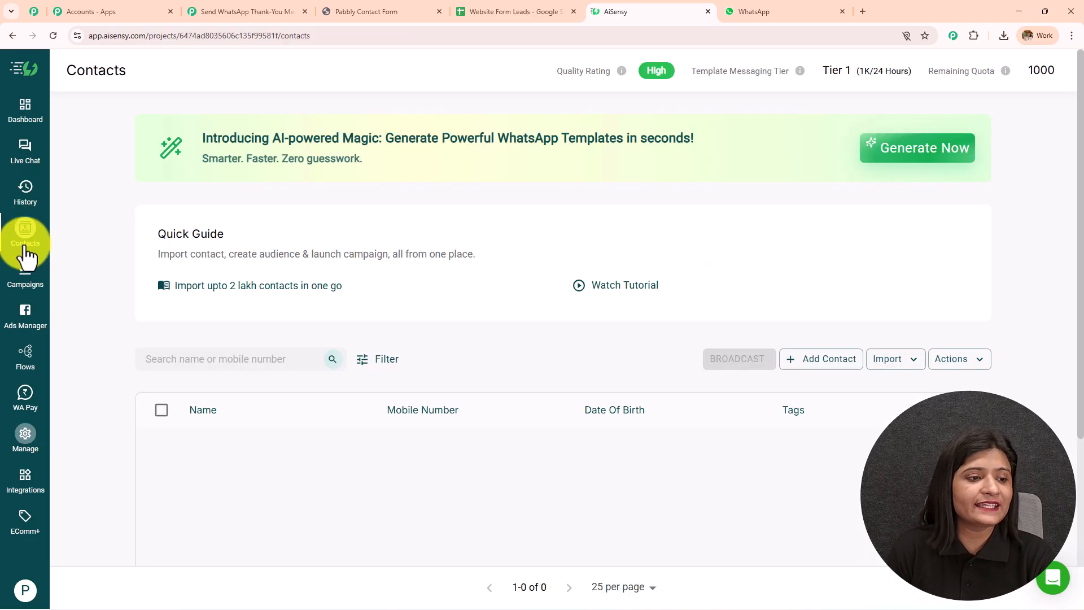
click(25, 272)
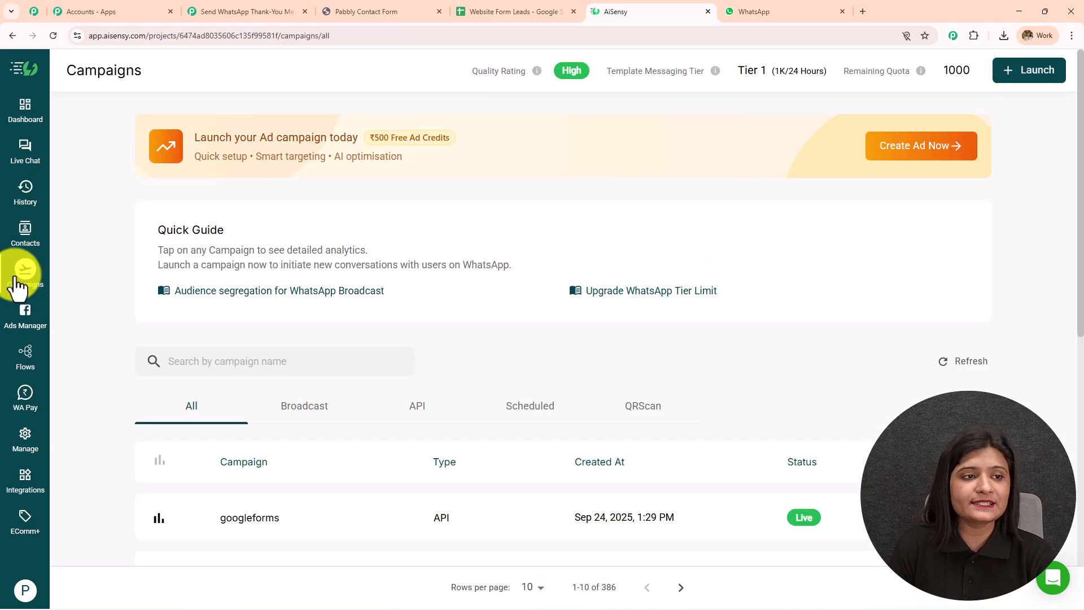
scroll(601, 188, down, 5)
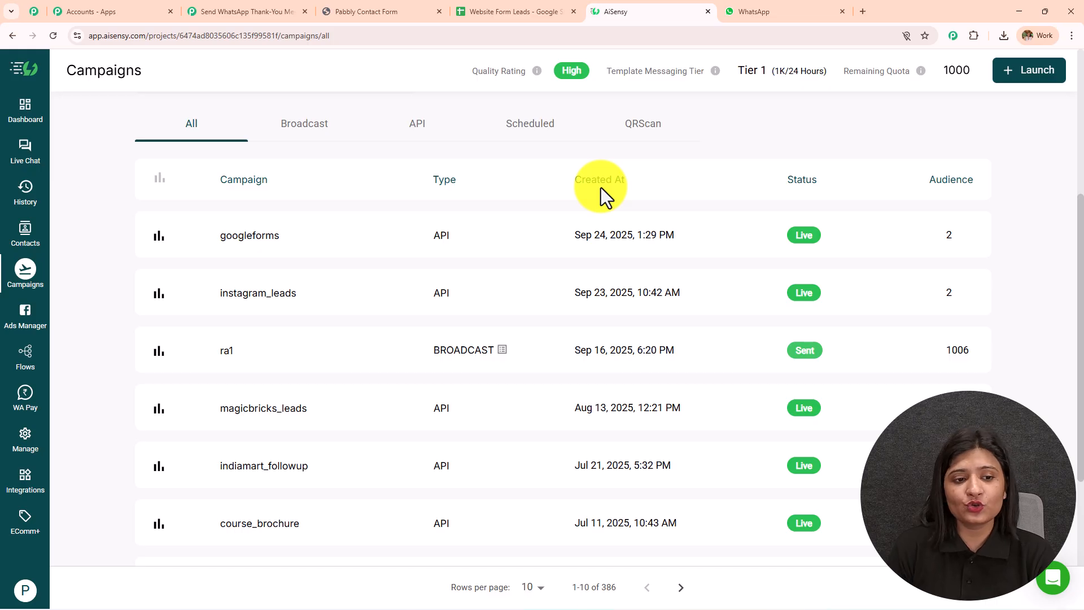
click(54, 35)
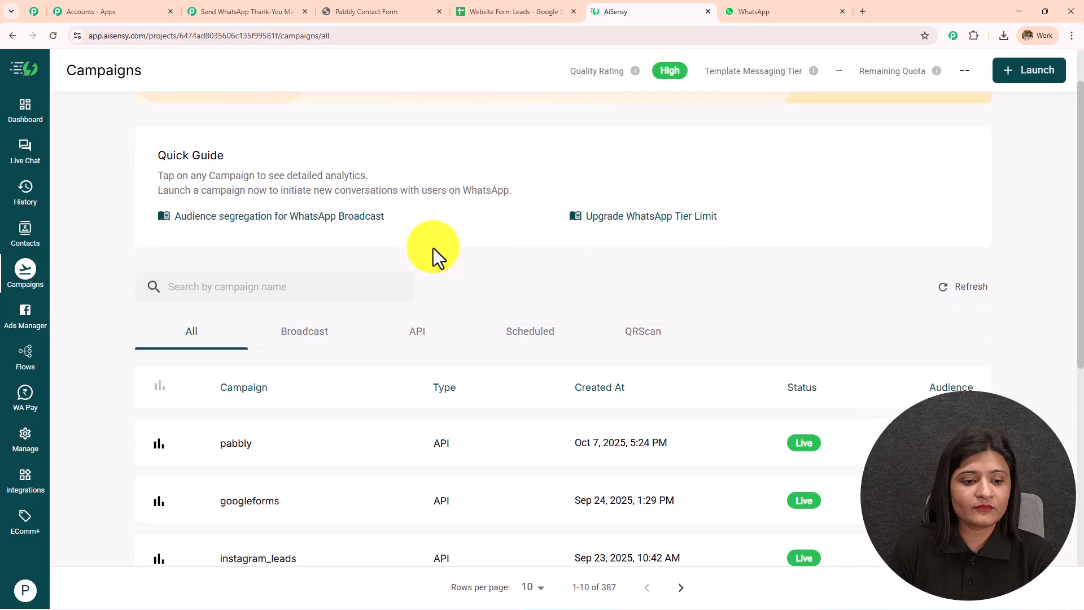
click(226, 305)
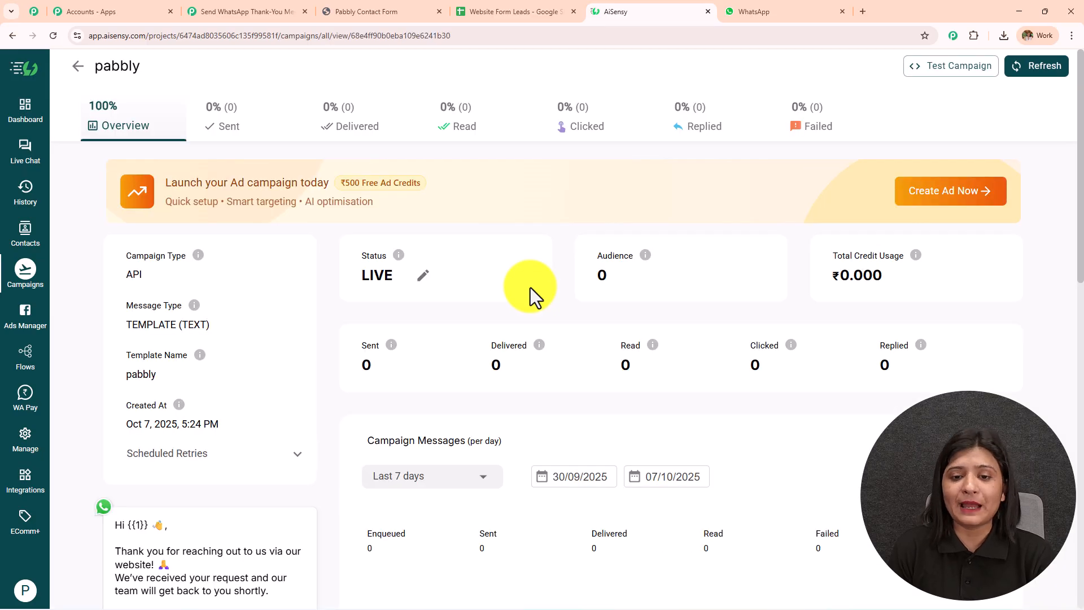
scroll(530, 287, down, 6)
scroll(531, 287, up, 6)
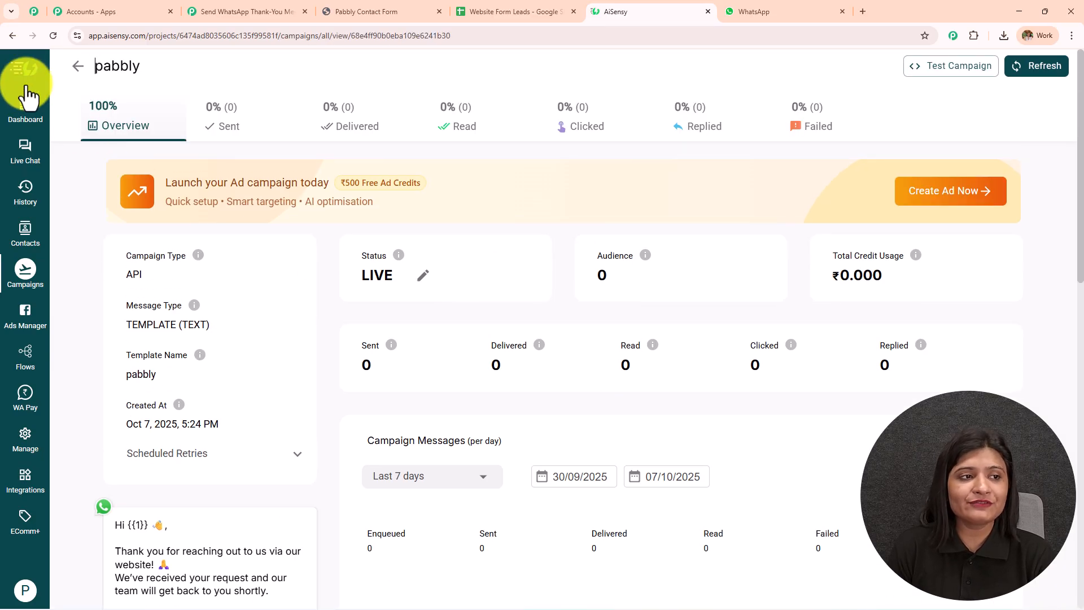
click(14, 36)
- Start a new API campaign and pick the pabbly template to preview its message
click(1022, 77)
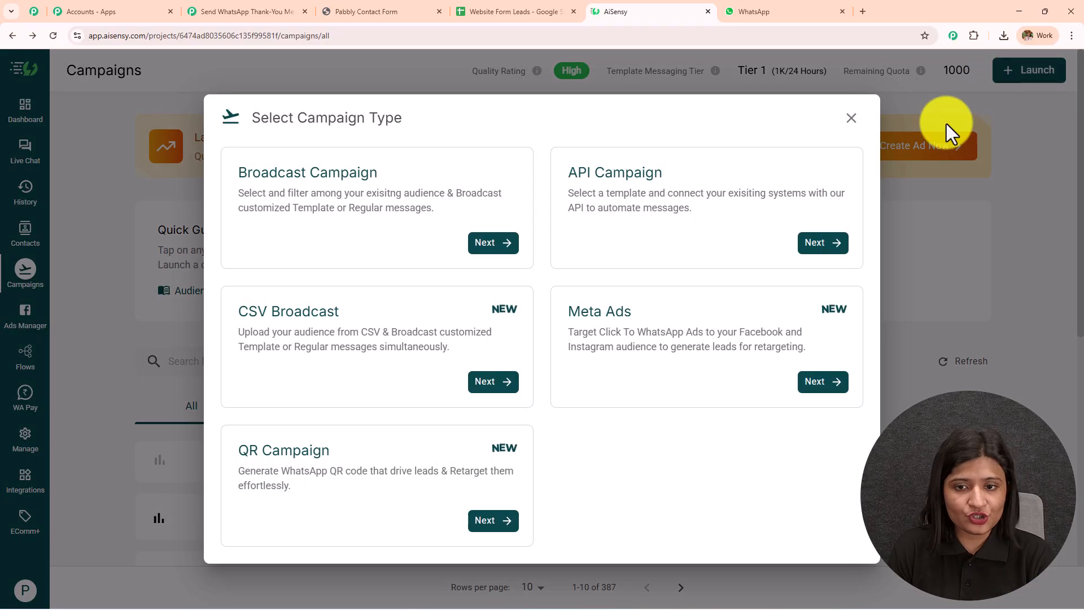
click(824, 243)
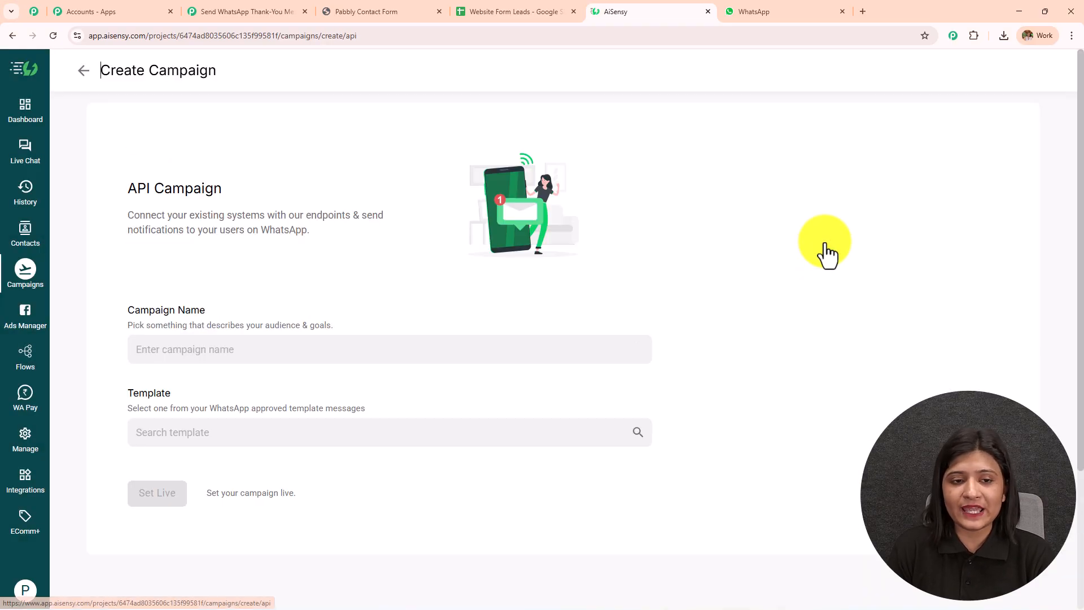
click(214, 356)
click(366, 430)
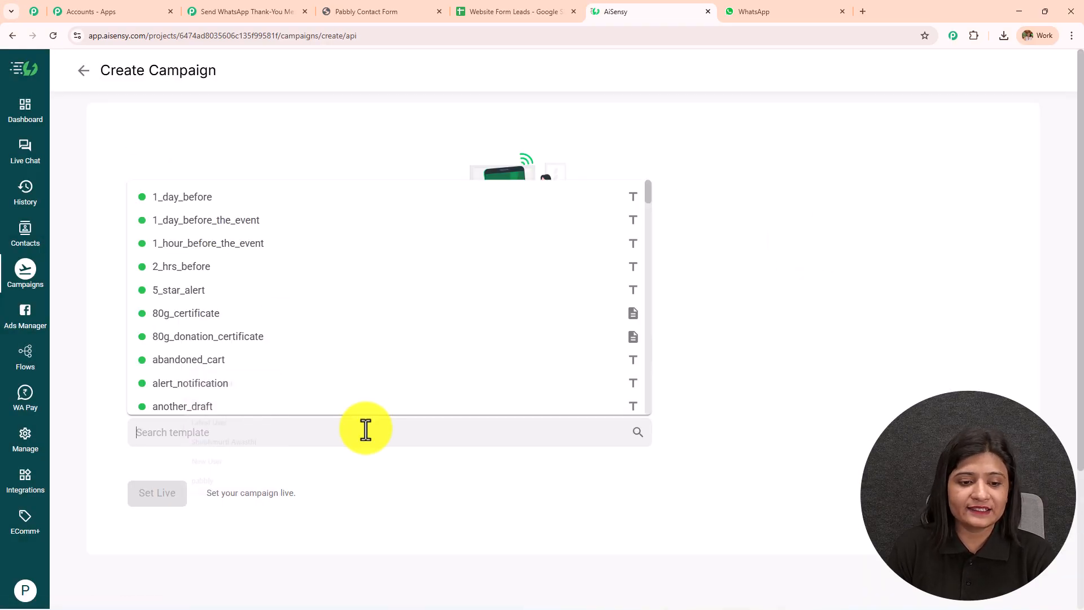
text(pabb)
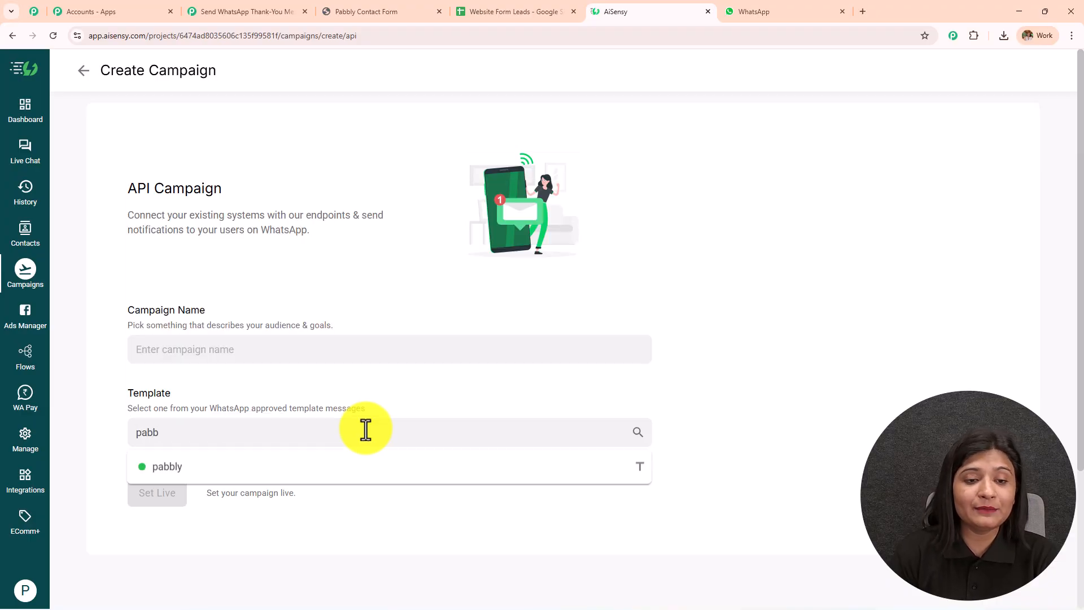
click(327, 467)
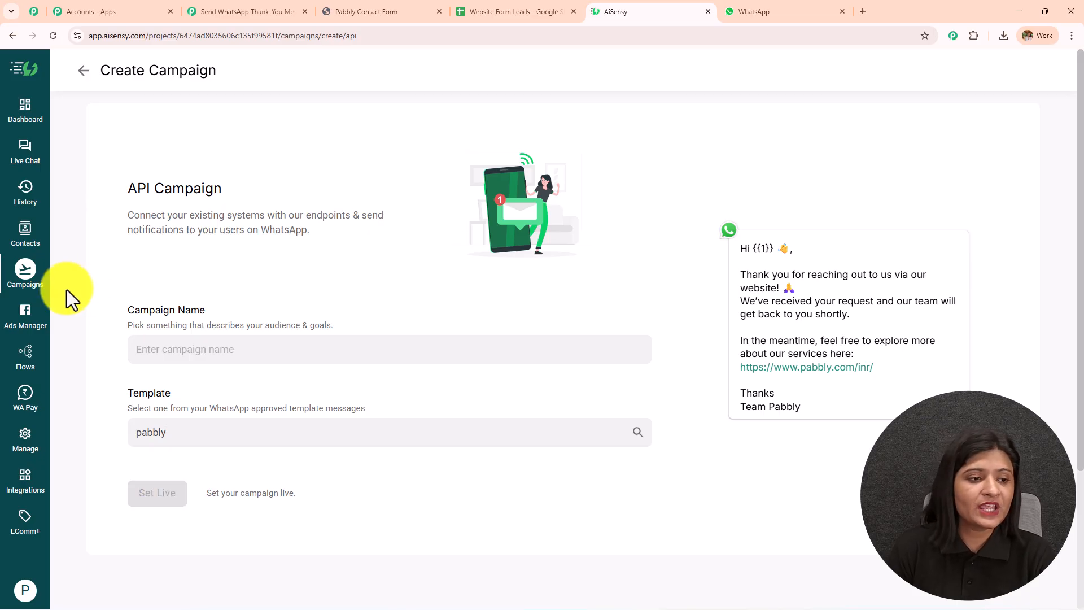
- Open the existing pabbly campaign and select its name for copying
click(25, 270)
scroll(249, 367, down, 3)
click(247, 361)
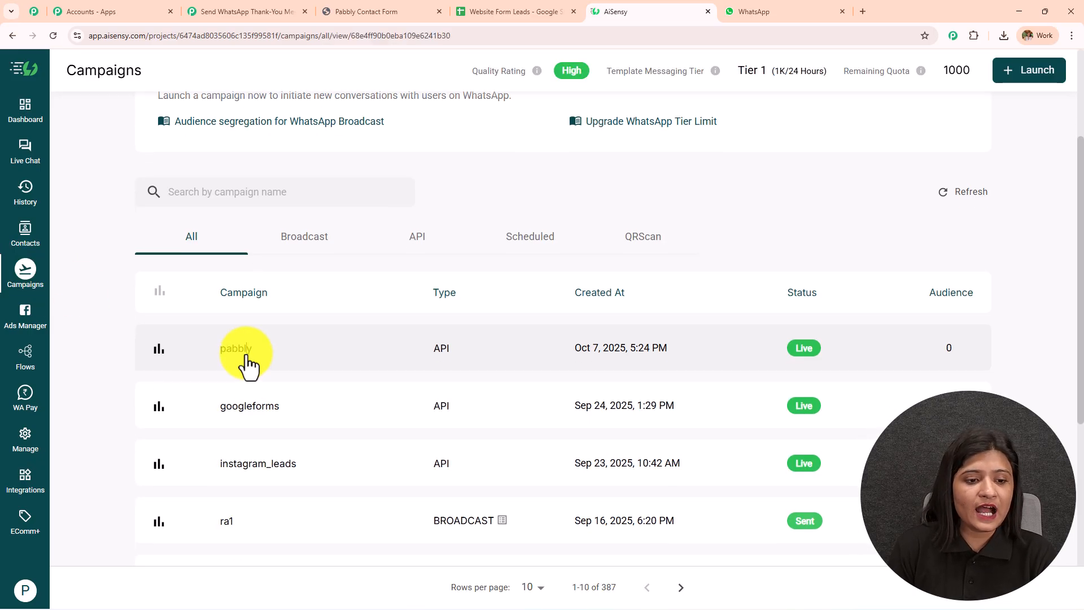
drag(145, 67, 96, 74)
key(ctrl+c)
- Paste pabbly into the AiSensy step's Campaign Name field
click(281, 10)
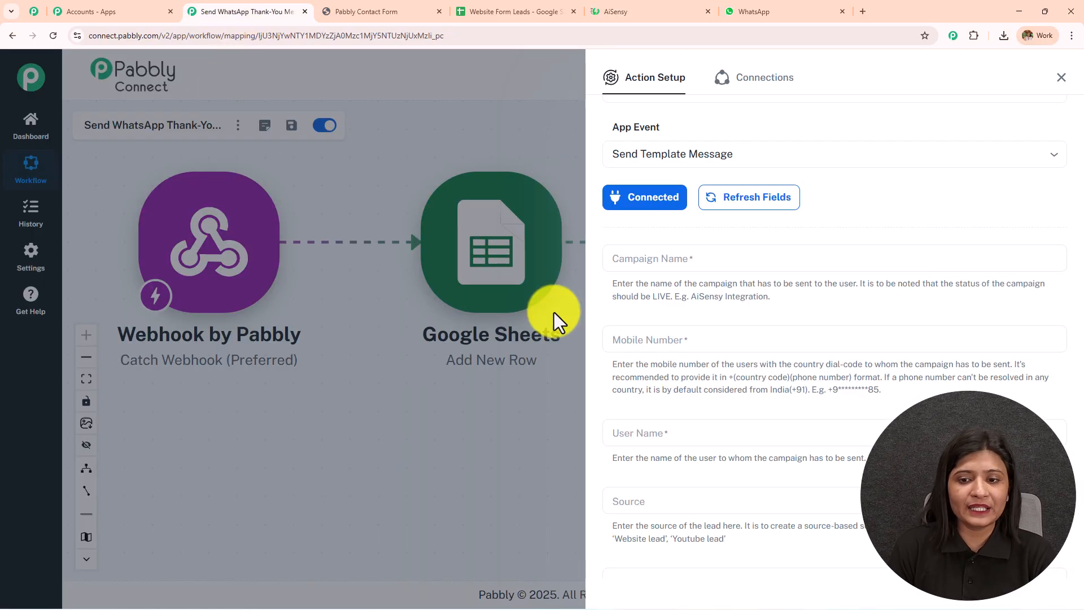
click(632, 263)
key(ctrl+v)
scroll(710, 237, down, 3)
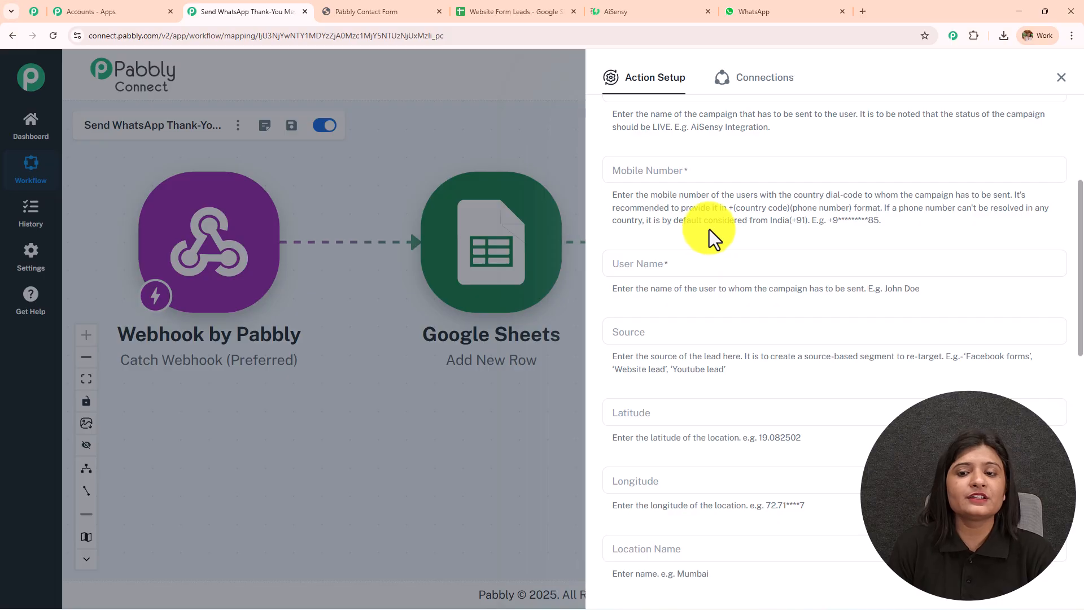
- Map the webhook's phone field into Mobile Number
click(699, 167)
text(6363)
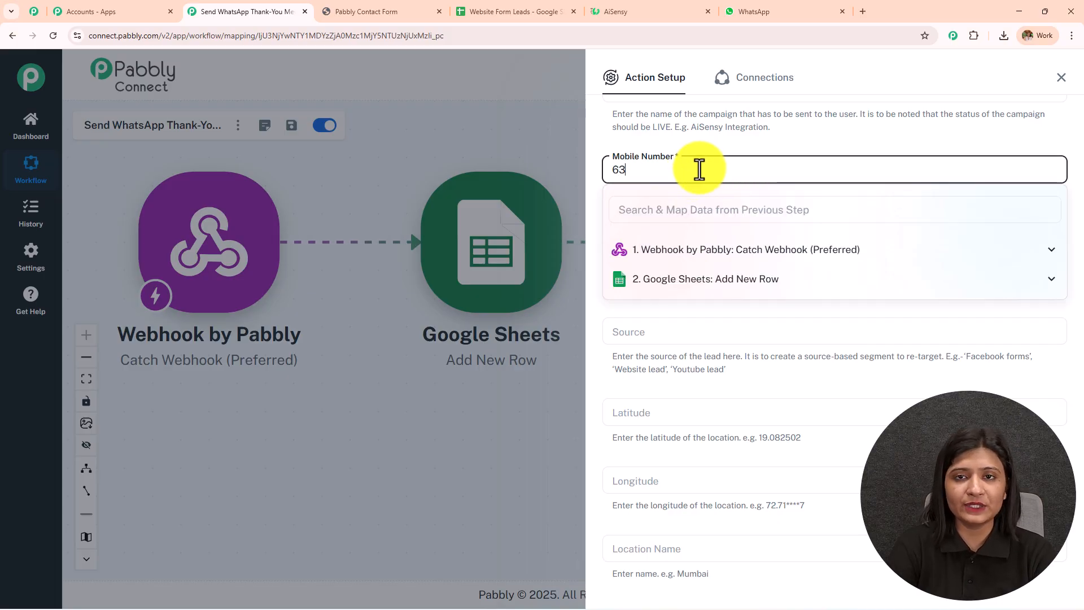
key(BackSpace)
key(BackSpace)
key(BackSpace)
key(BackSpace)
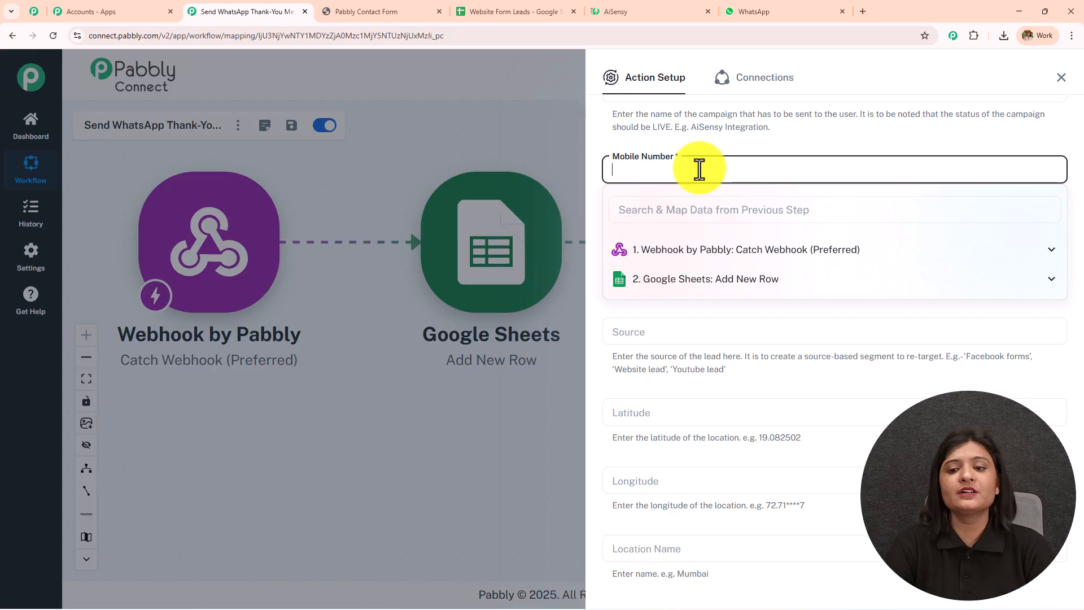
click(735, 261)
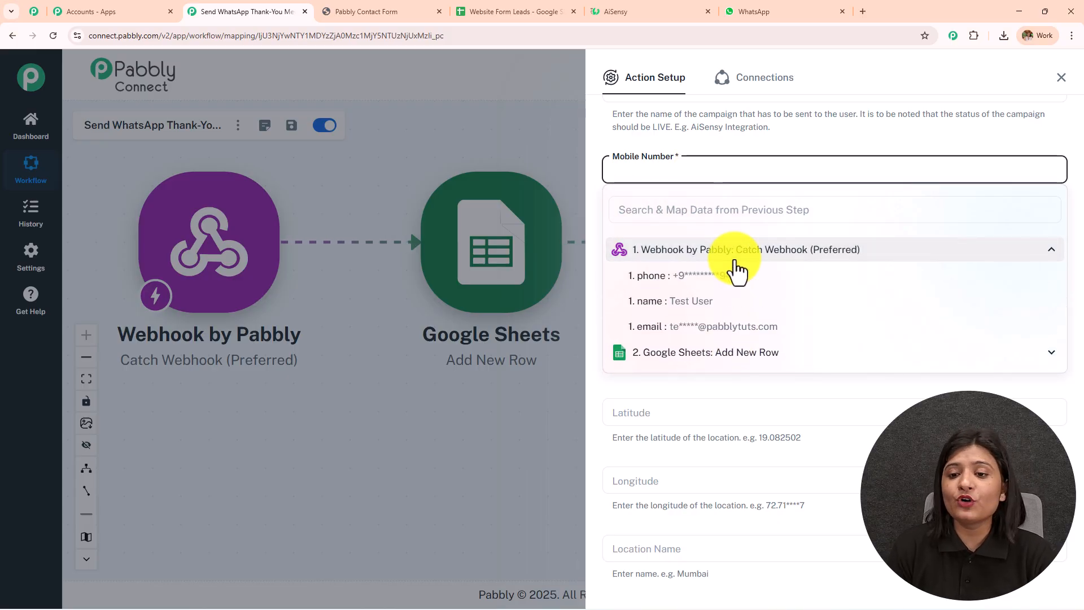
click(736, 279)
click(740, 150)
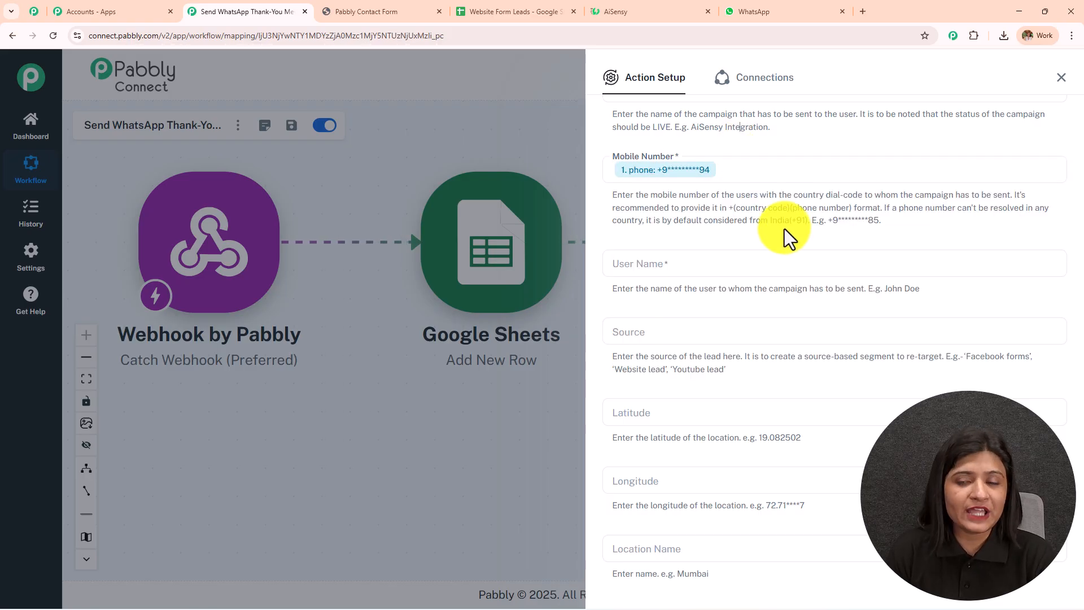
- Map the webhook's name field into User Name
scroll(750, 249, down, 1)
click(697, 207)
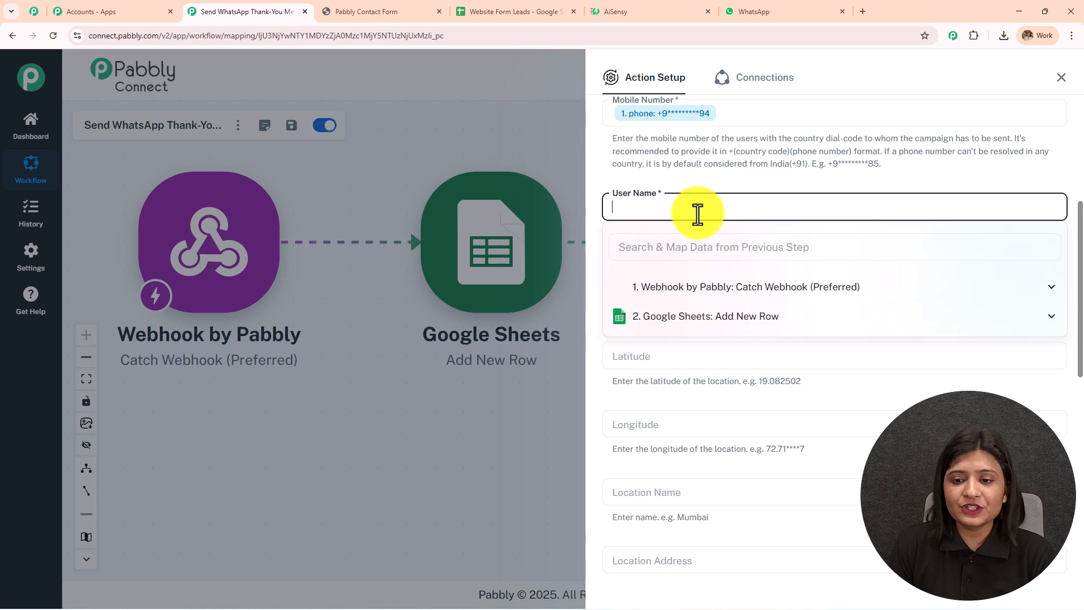
click(719, 299)
click(714, 338)
click(725, 187)
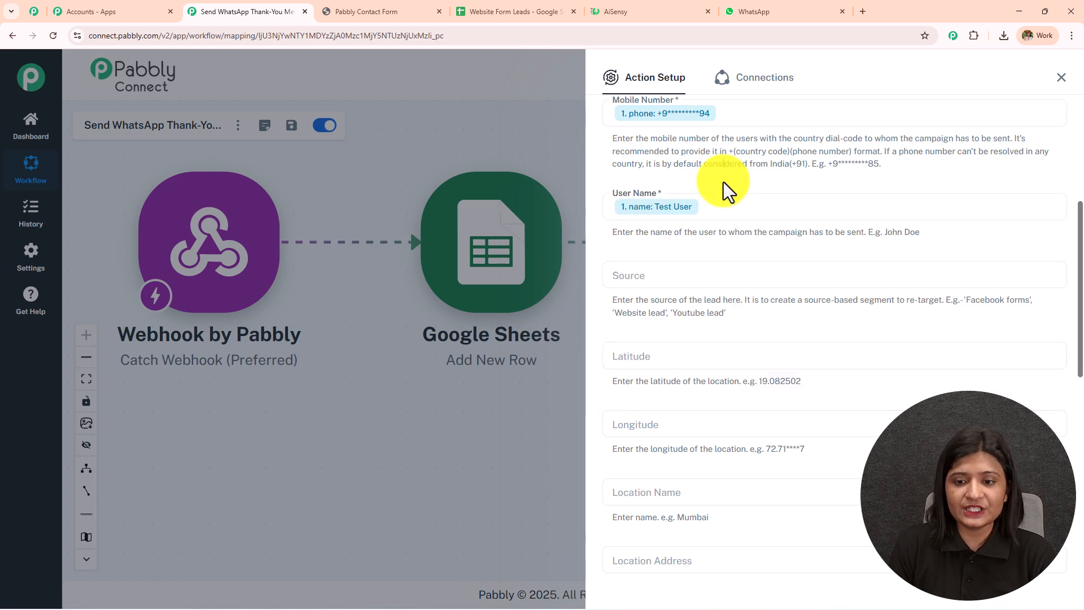
scroll(721, 183, down, 2)
scroll(715, 186, down, 1)
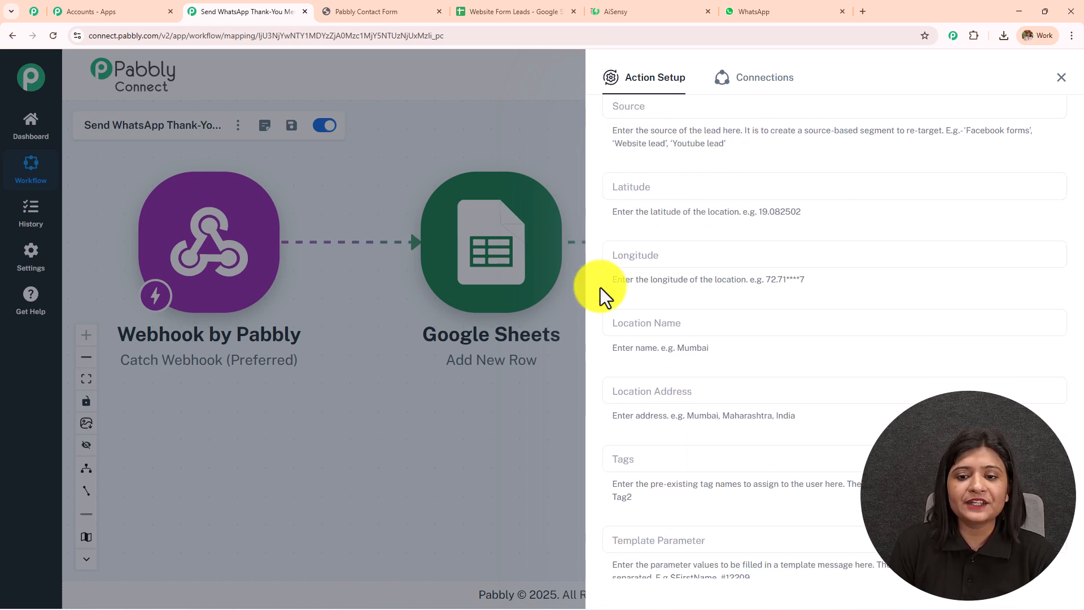
scroll(791, 259, down, 2)
scroll(752, 283, down, 2)
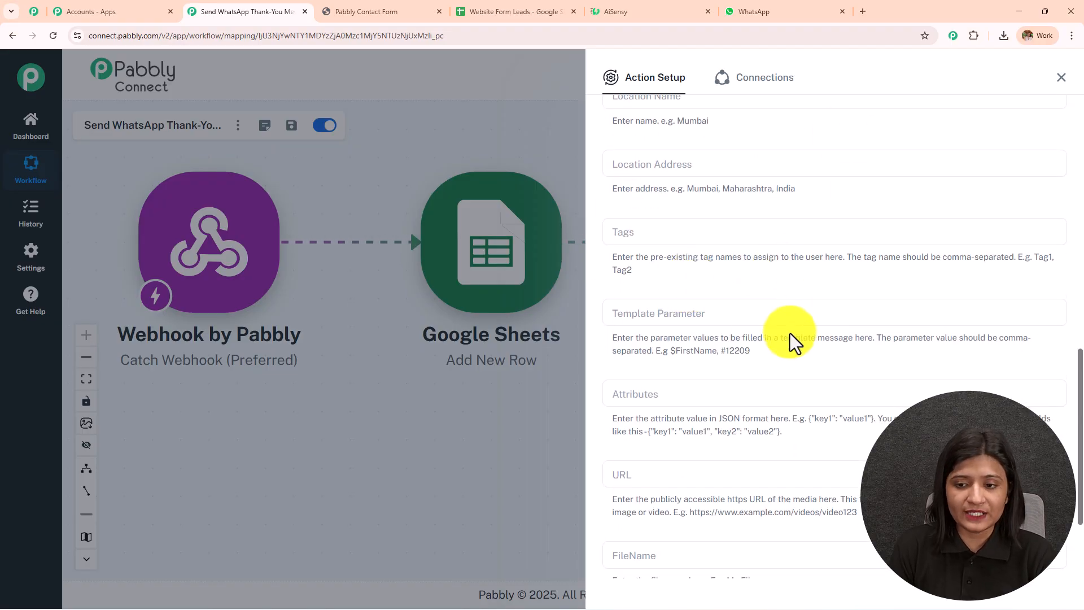
scroll(790, 333, down, 1)
- Map the webhook's name (Test User) into Template Parameter, removing the trailing comma
scroll(702, 283, down, 2)
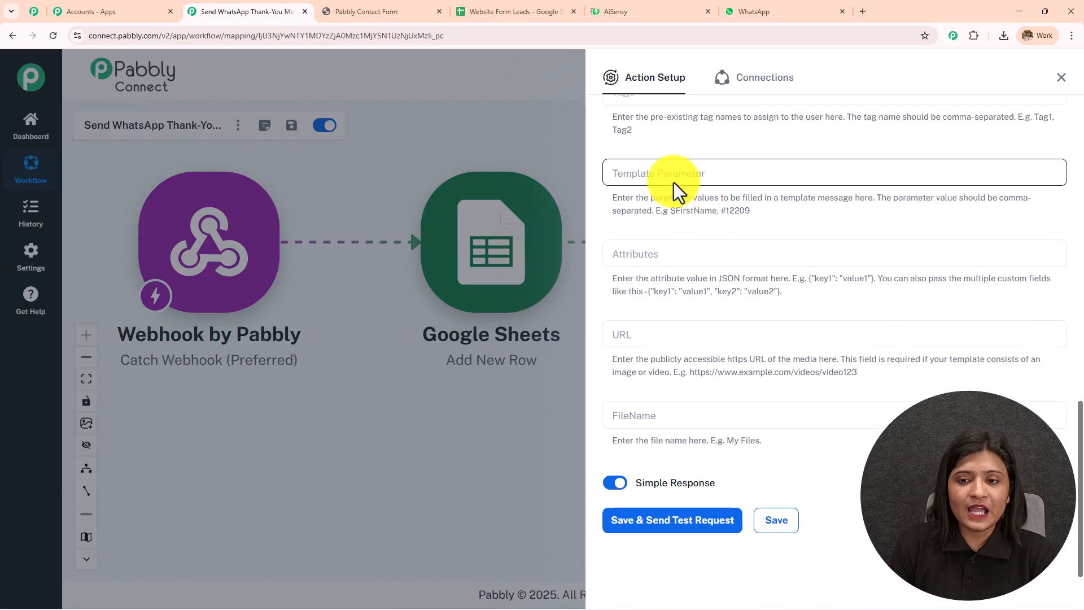
click(680, 176)
click(697, 254)
click(713, 302)
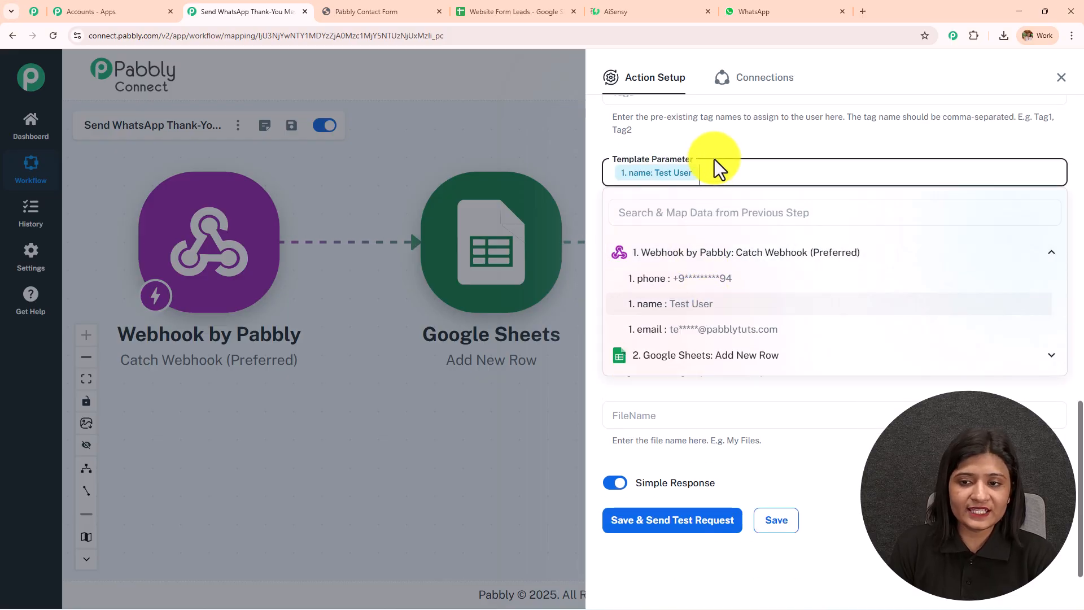
click(713, 145)
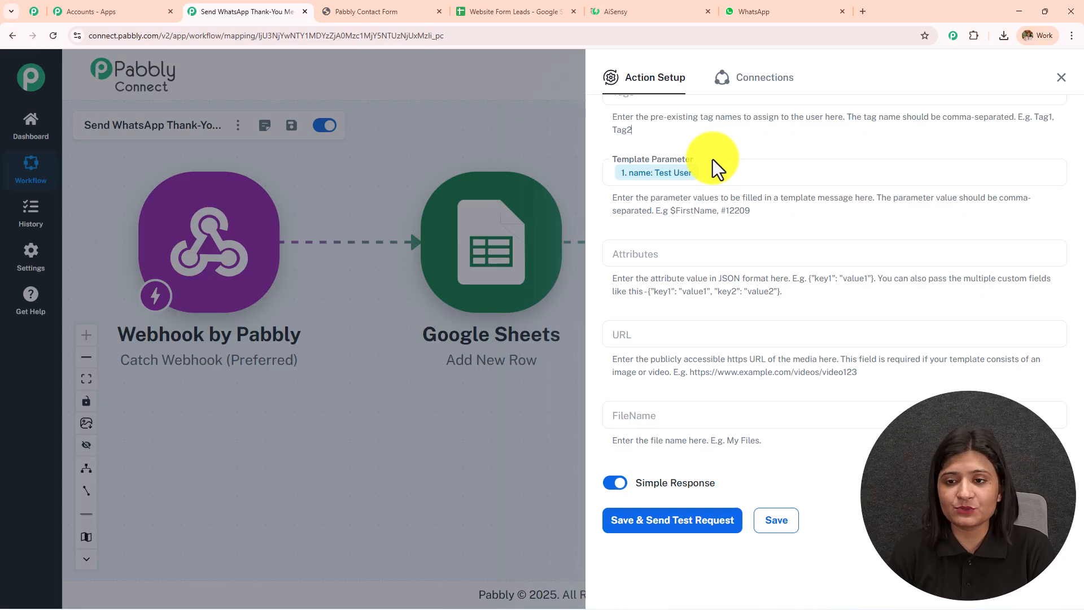
click(721, 181)
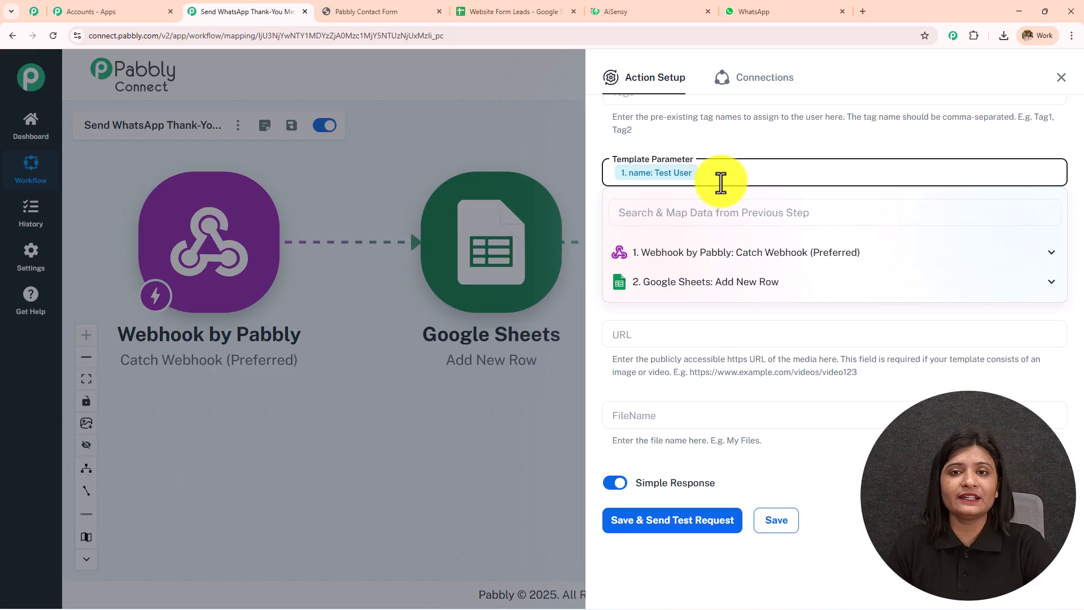
text(,)
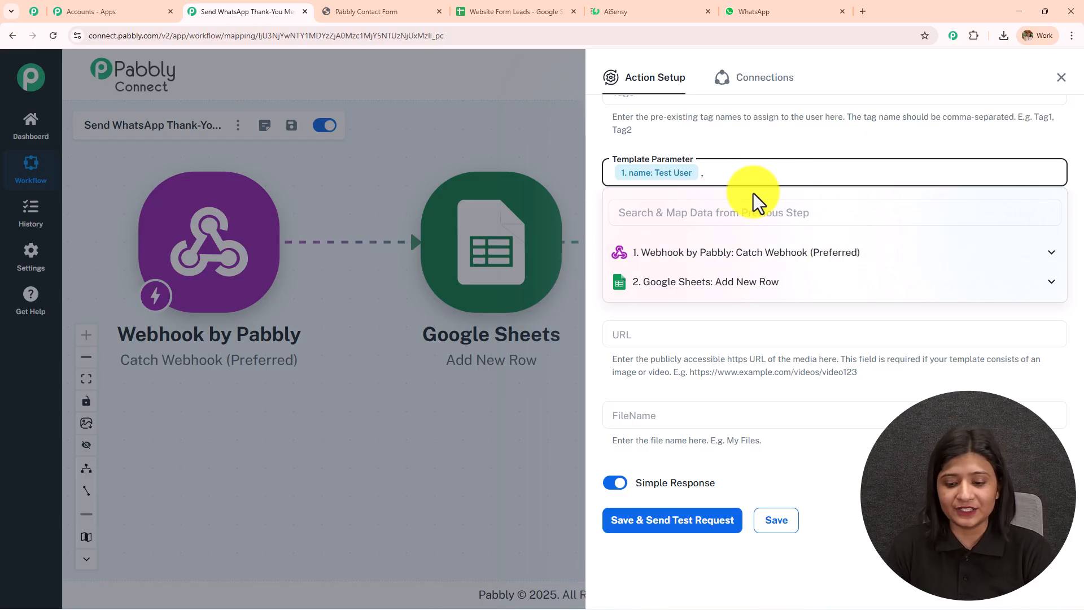
key(BackSpace)
click(748, 146)
drag(752, 213, 609, 201)
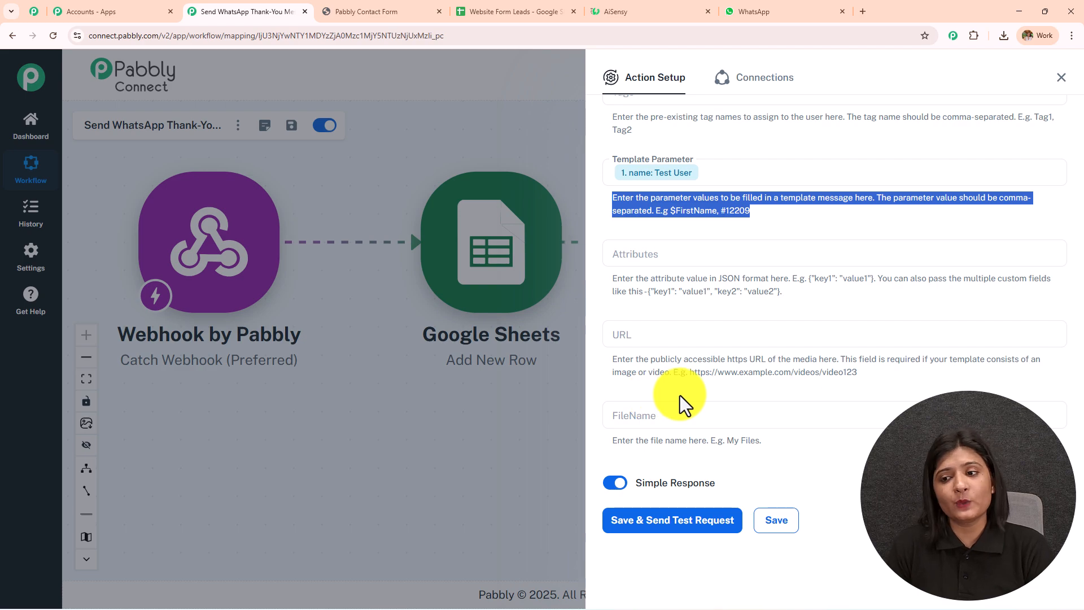
click(795, 226)
- Clear the extra mapped phone value from the Mobile Number field
scroll(771, 327, up, 1)
scroll(767, 332, up, 10)
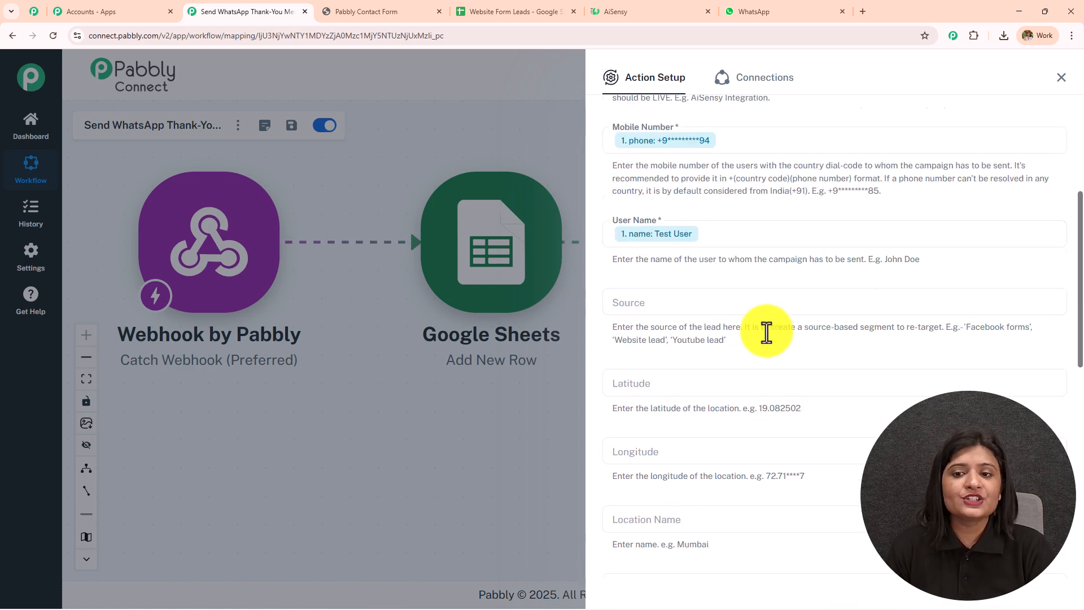
click(754, 201)
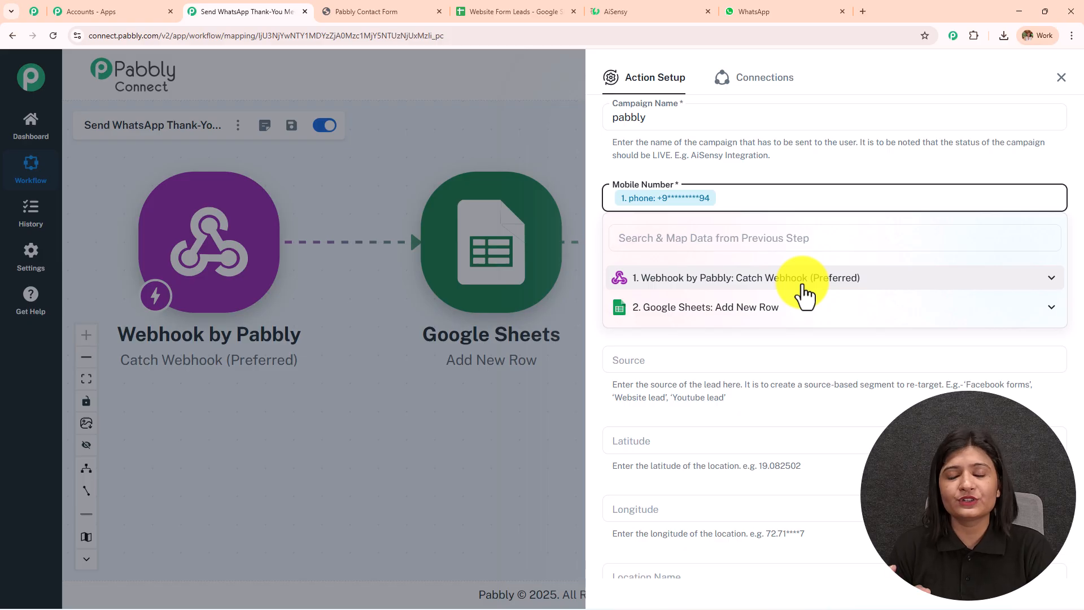
key(BackSpace)
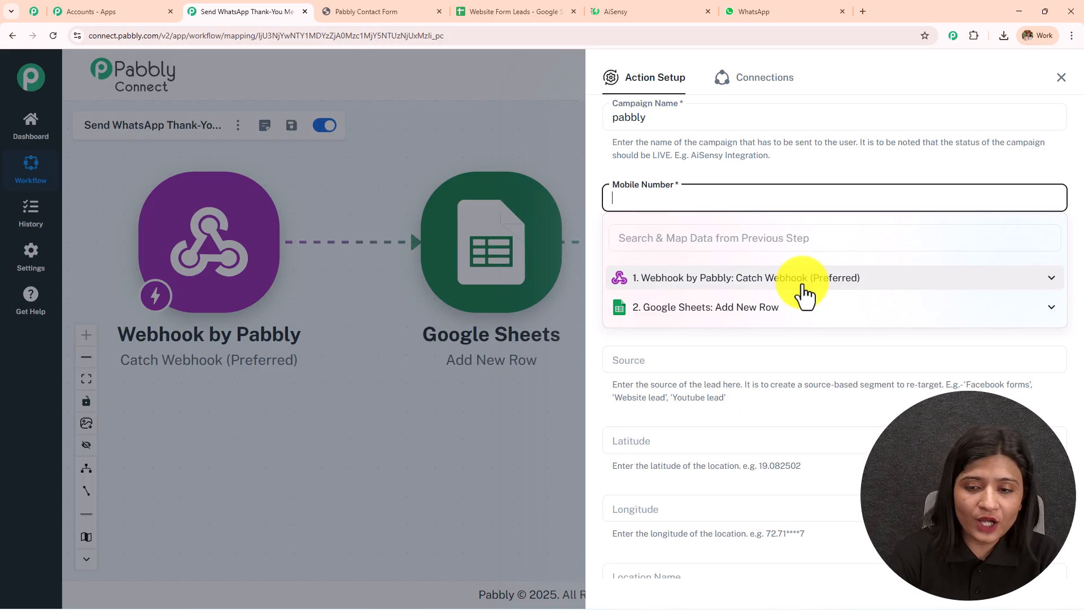
scroll(734, 282, down, 10)
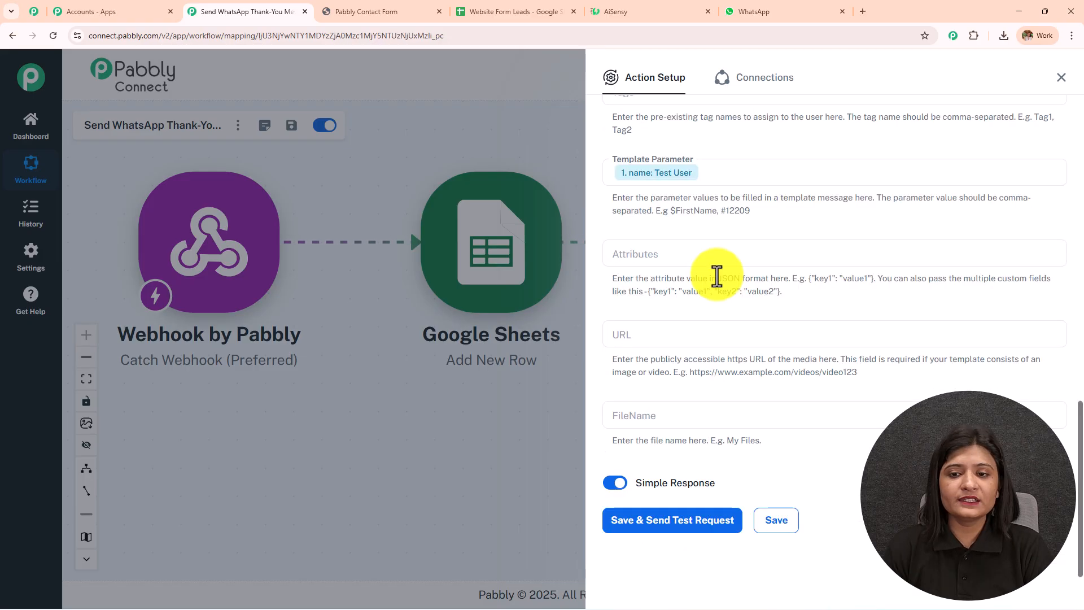
- Save the AiSensy step, send a test request returning success true, and switch to WhatsApp
click(681, 530)
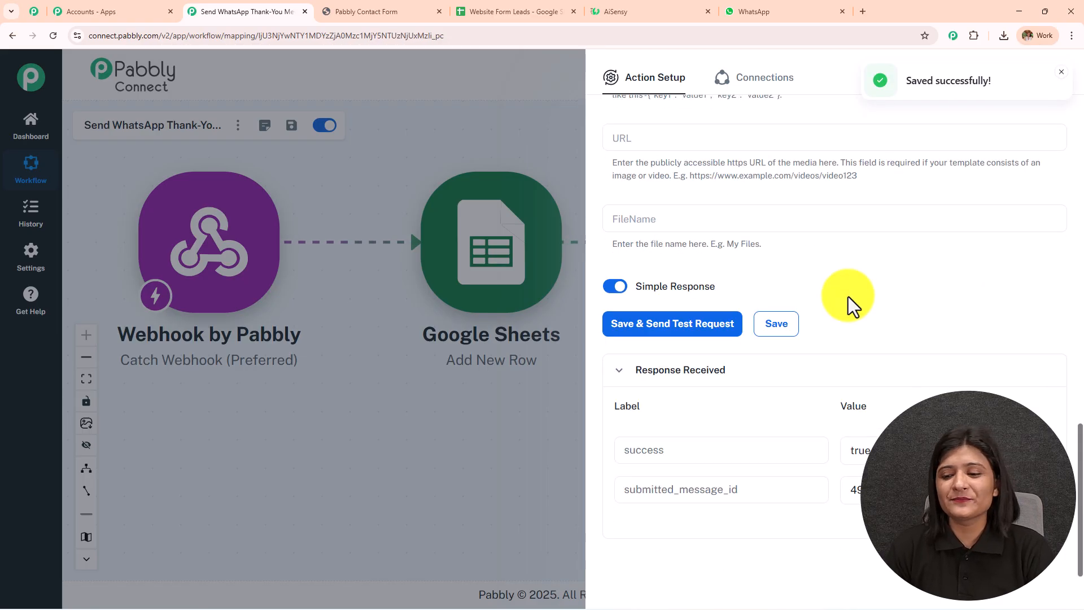
drag(899, 452, 530, 453)
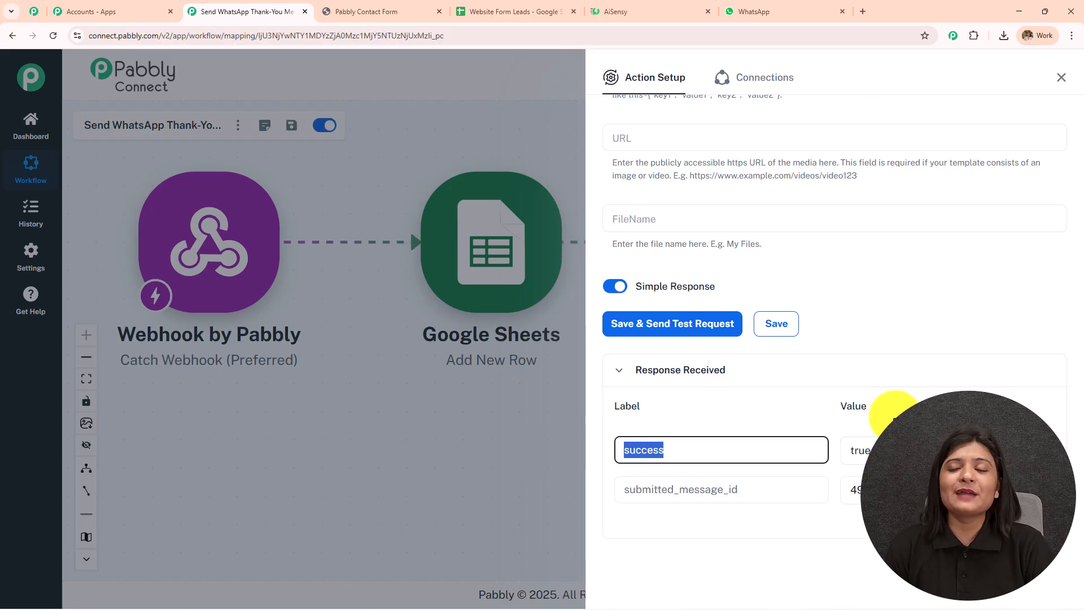
click(806, 12)
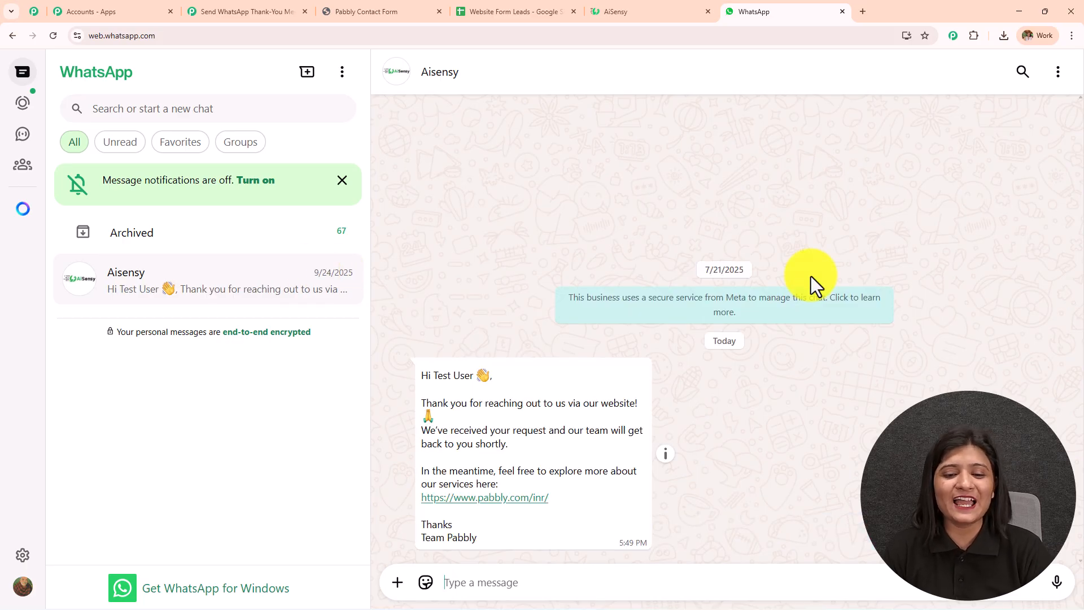
- Review the 'Hi Test User' thank-you message lines received in WhatsApp
drag(419, 376, 511, 378)
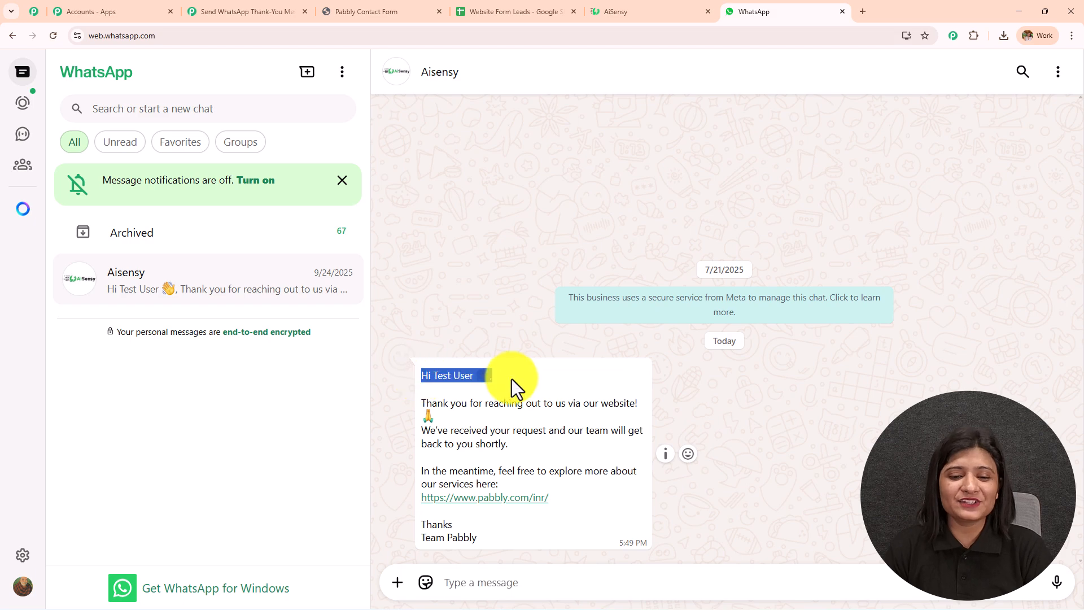
drag(419, 402, 547, 421)
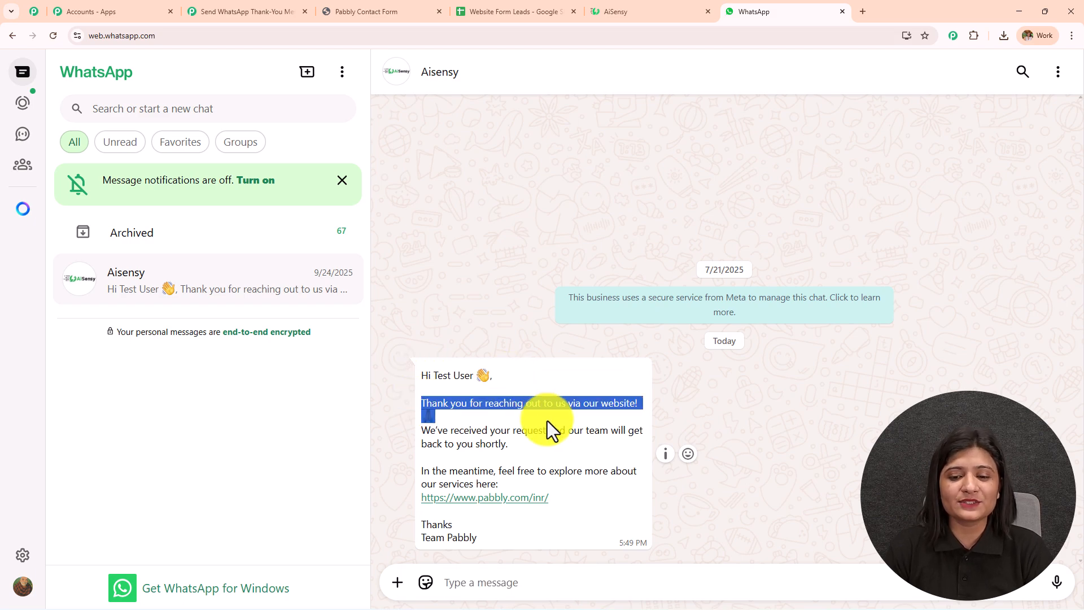
drag(510, 446, 429, 435)
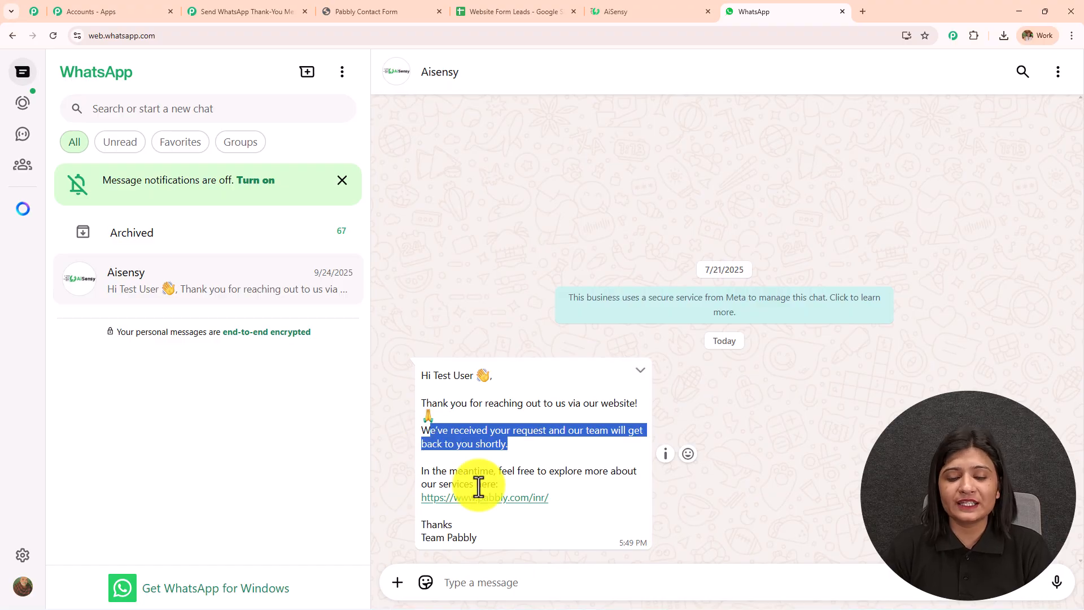
drag(490, 546, 375, 388)
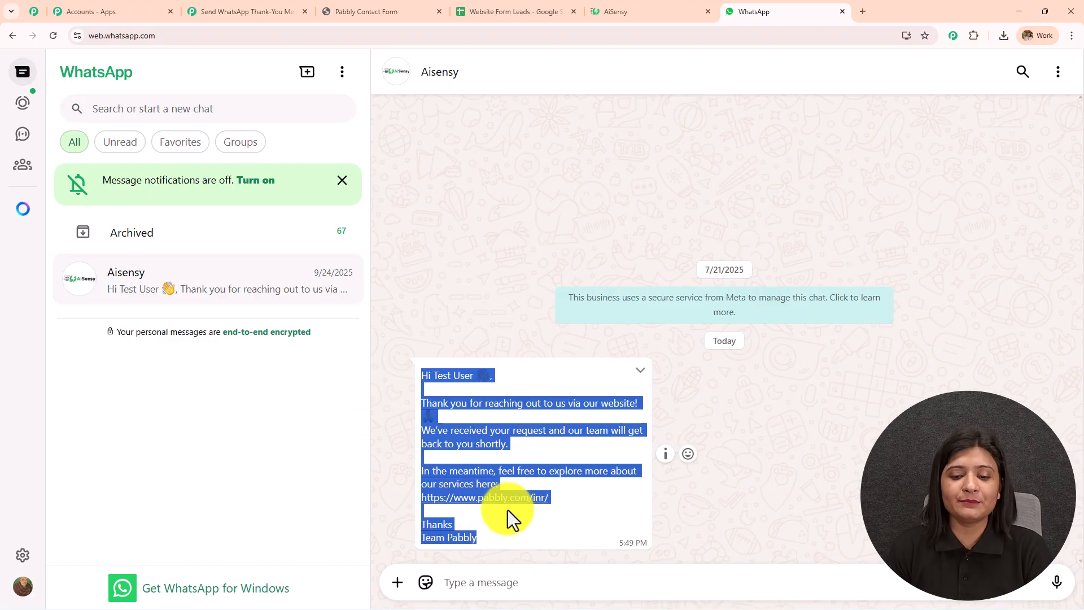
- Check the message's pabbly.com/inr/ link, then view the full three-step workflow in Pabbly Connect
click(496, 499)
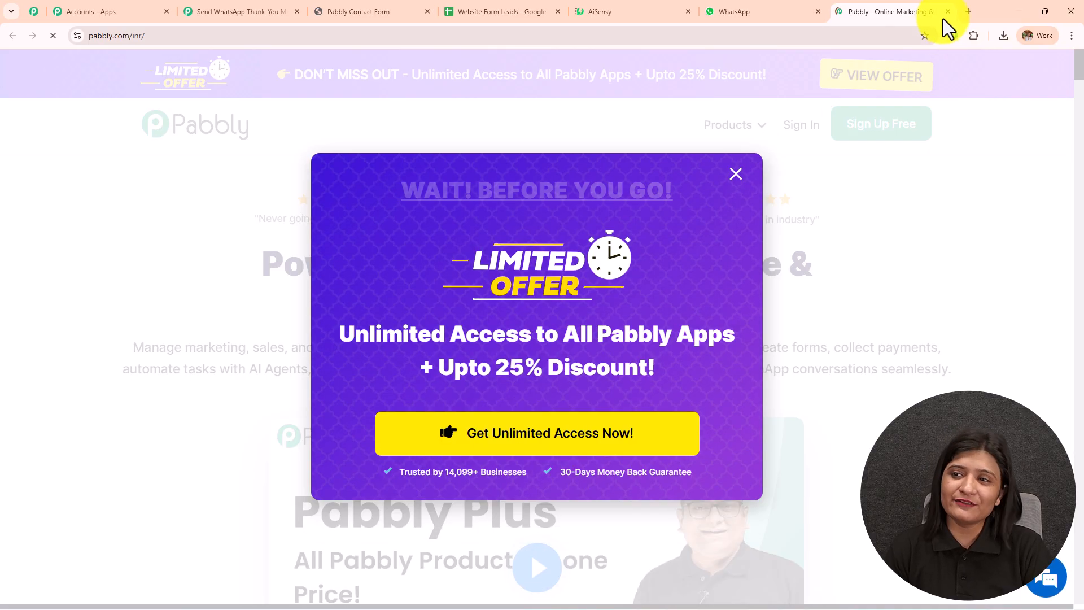
click(948, 11)
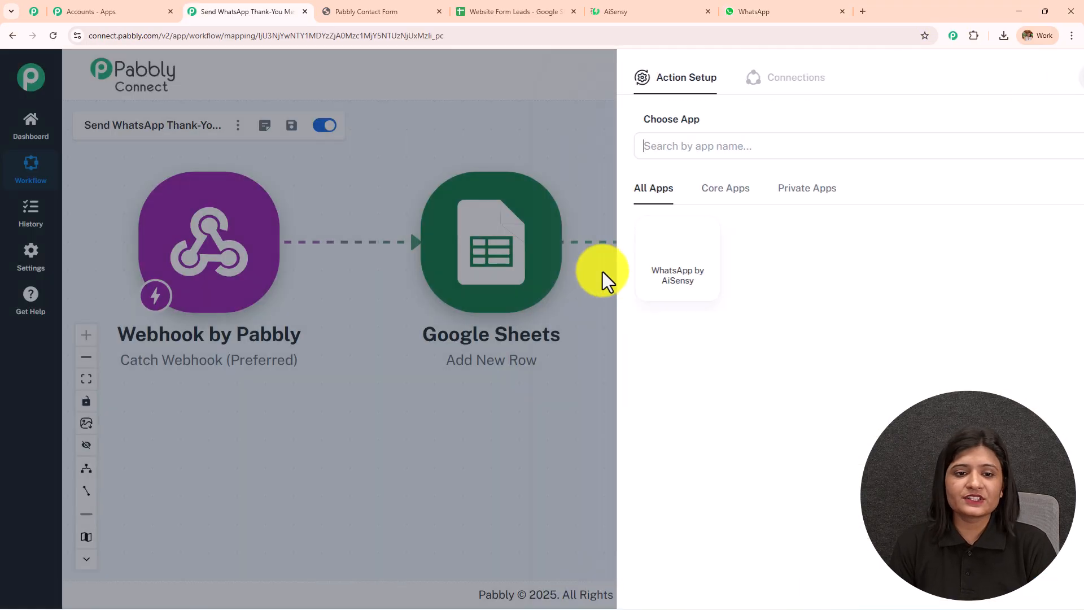
click(602, 272)
drag(472, 158, 565, 206)
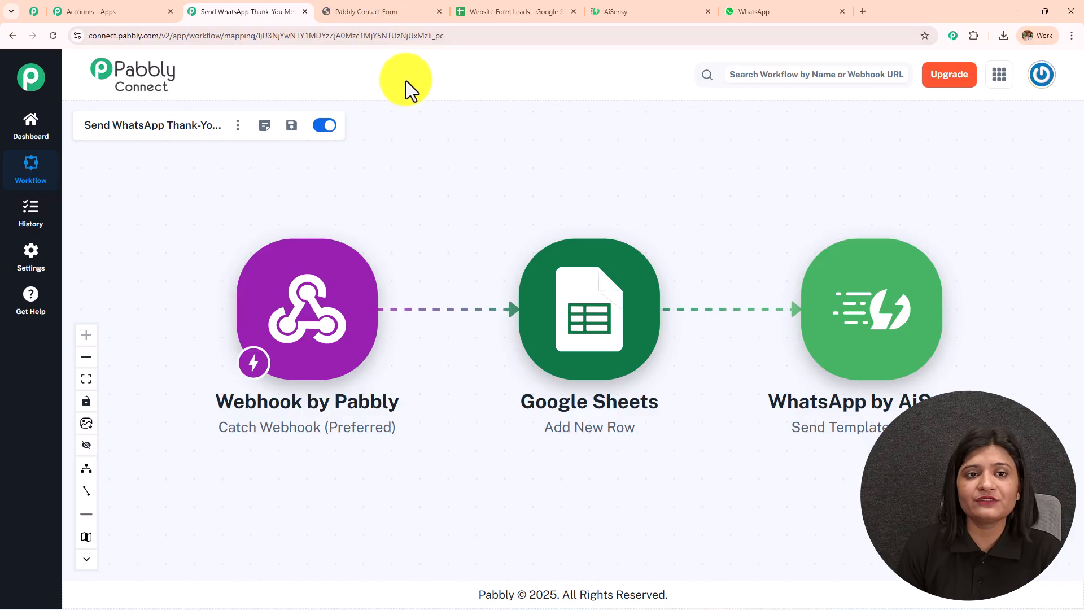
click(399, 11)
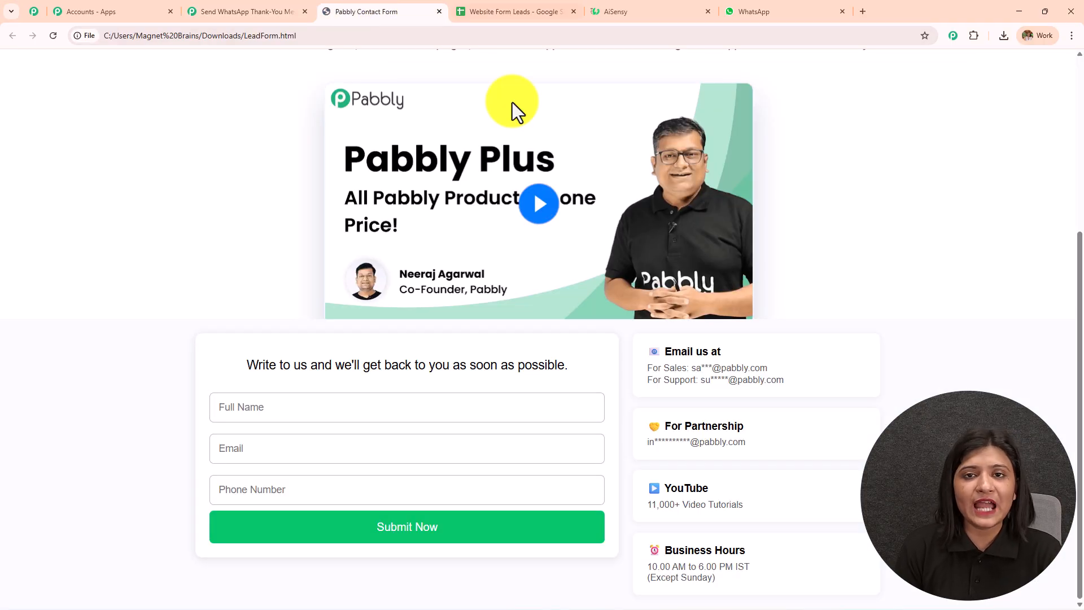
click(498, 11)
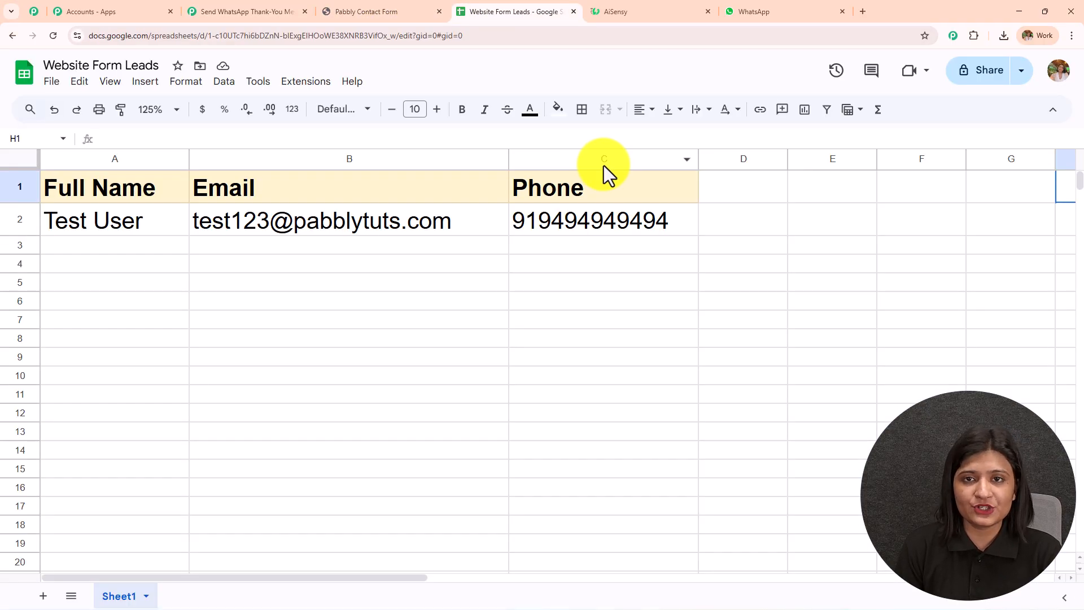
click(734, 10)
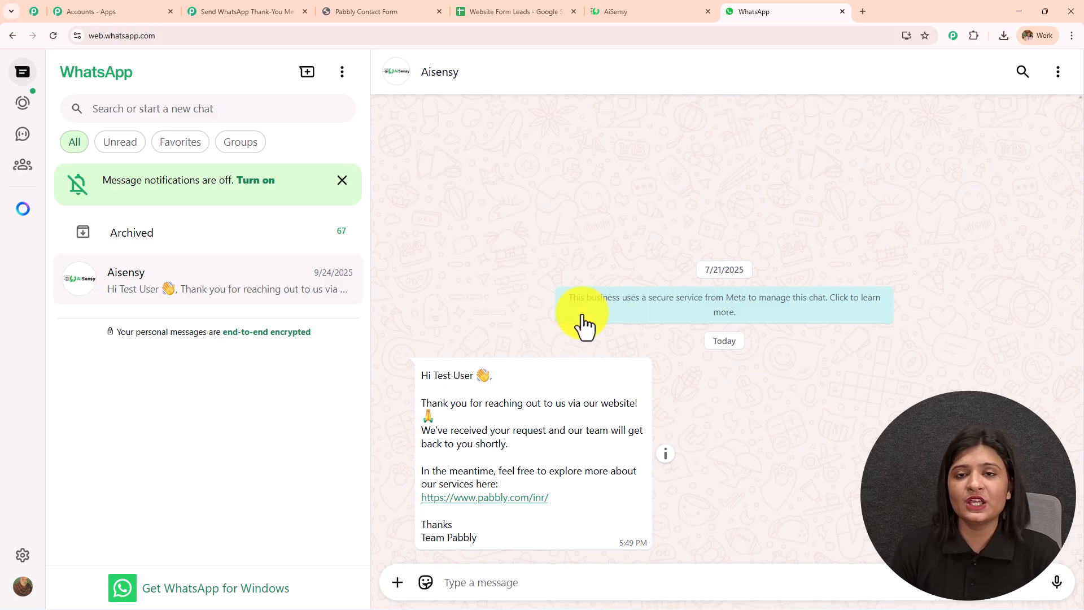
click(192, 11)
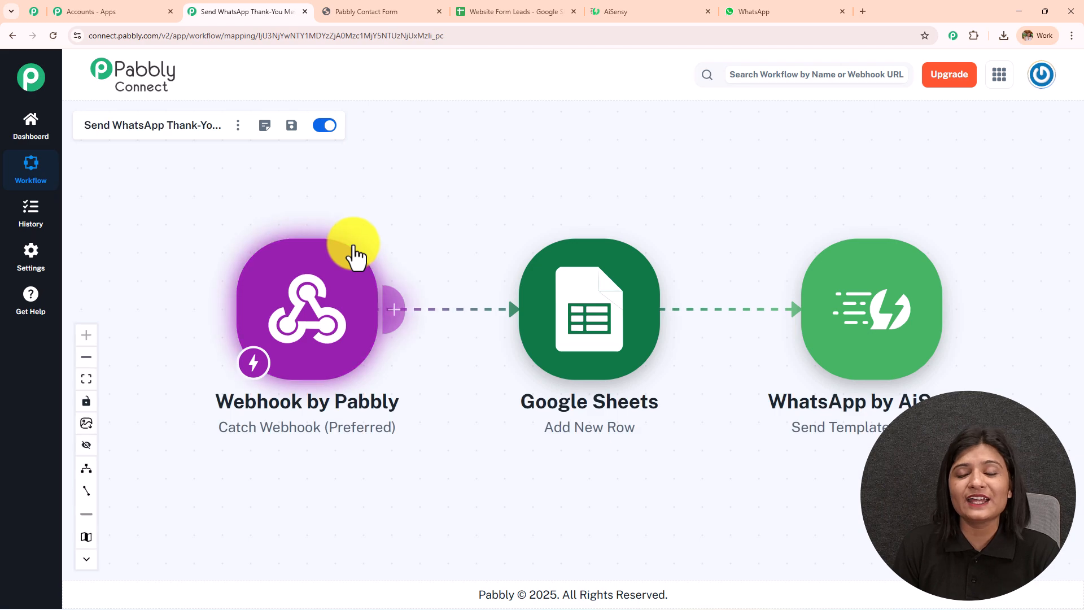